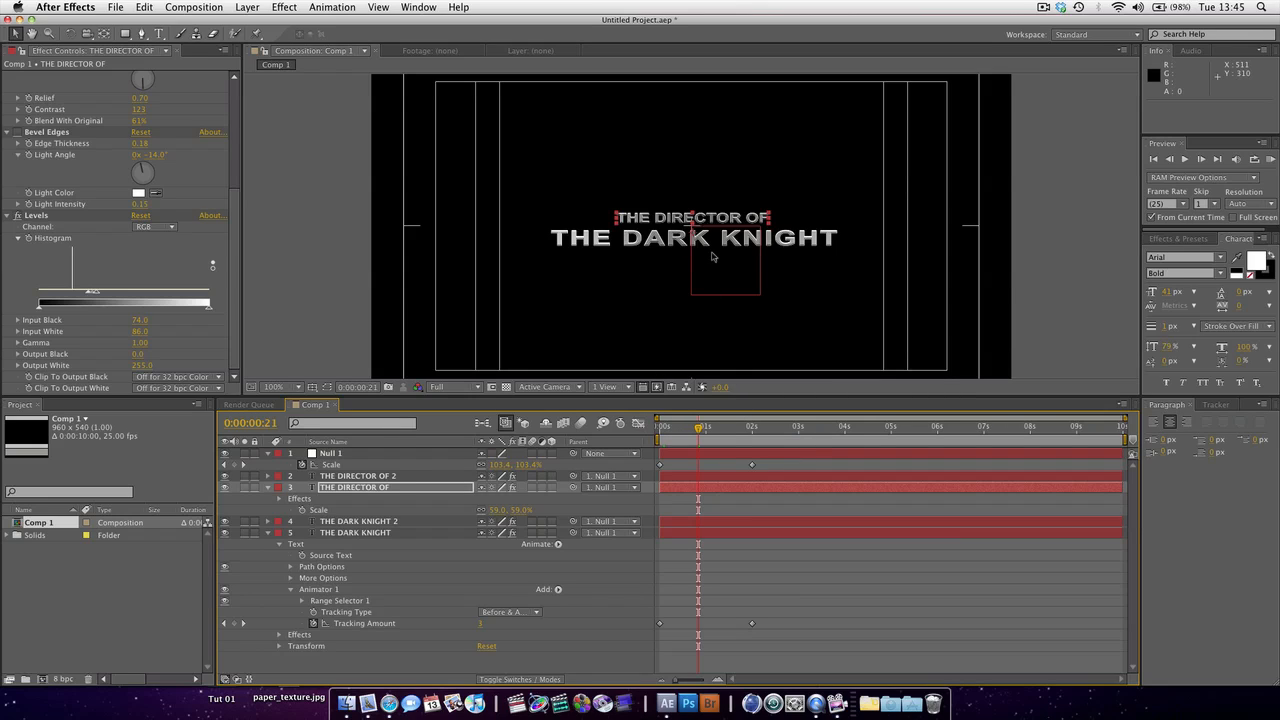
Preview the finished title animation in Comp 1 from the first frame and scrub through its opening seconds
{"action": "left_click_drag", "start_coordinate": [673, 430], "coordinate": [657, 430]}
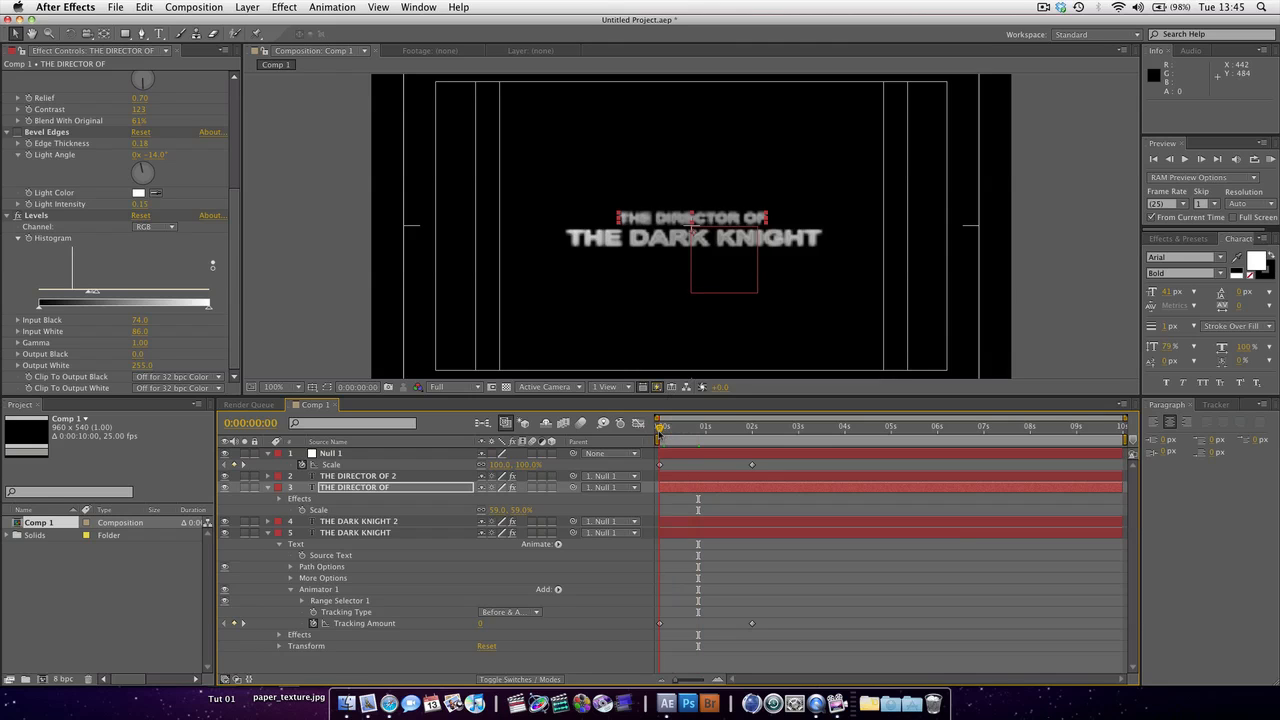
{"action": "left_click", "coordinate": [1271, 159]}
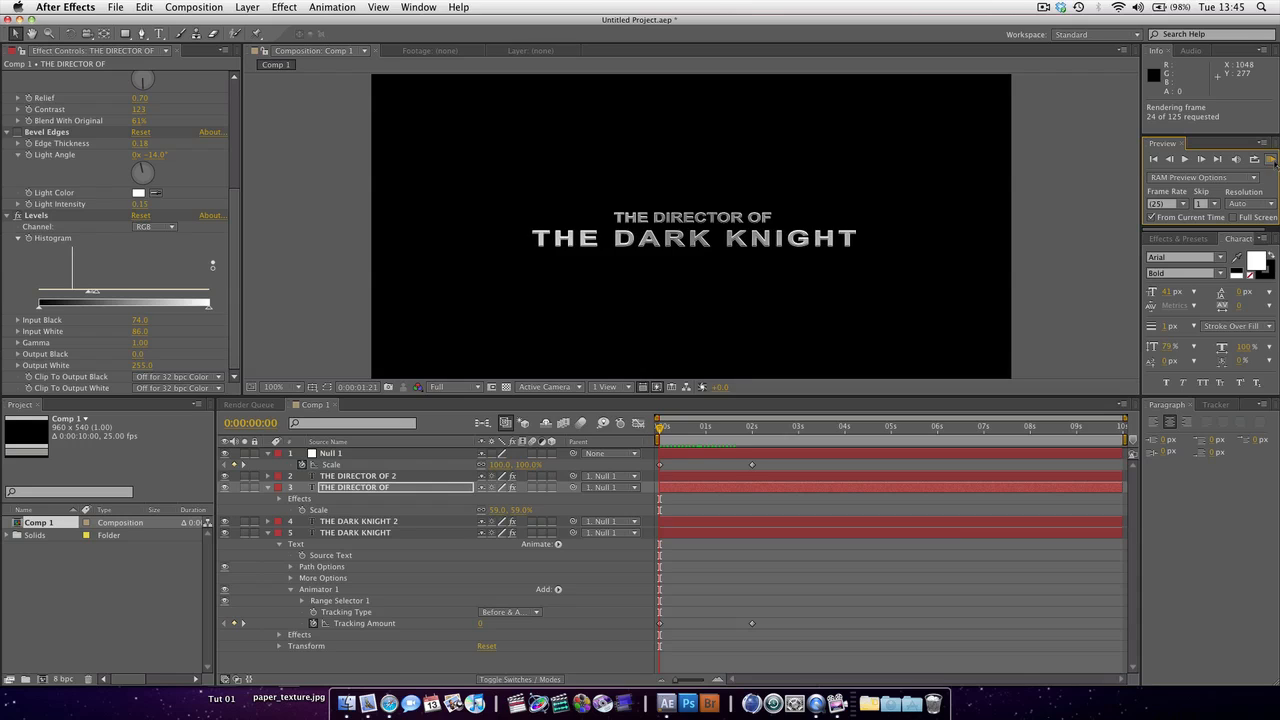
{"action": "left_click", "coordinate": [1271, 159]}
{"action": "left_click", "coordinate": [1271, 159]}
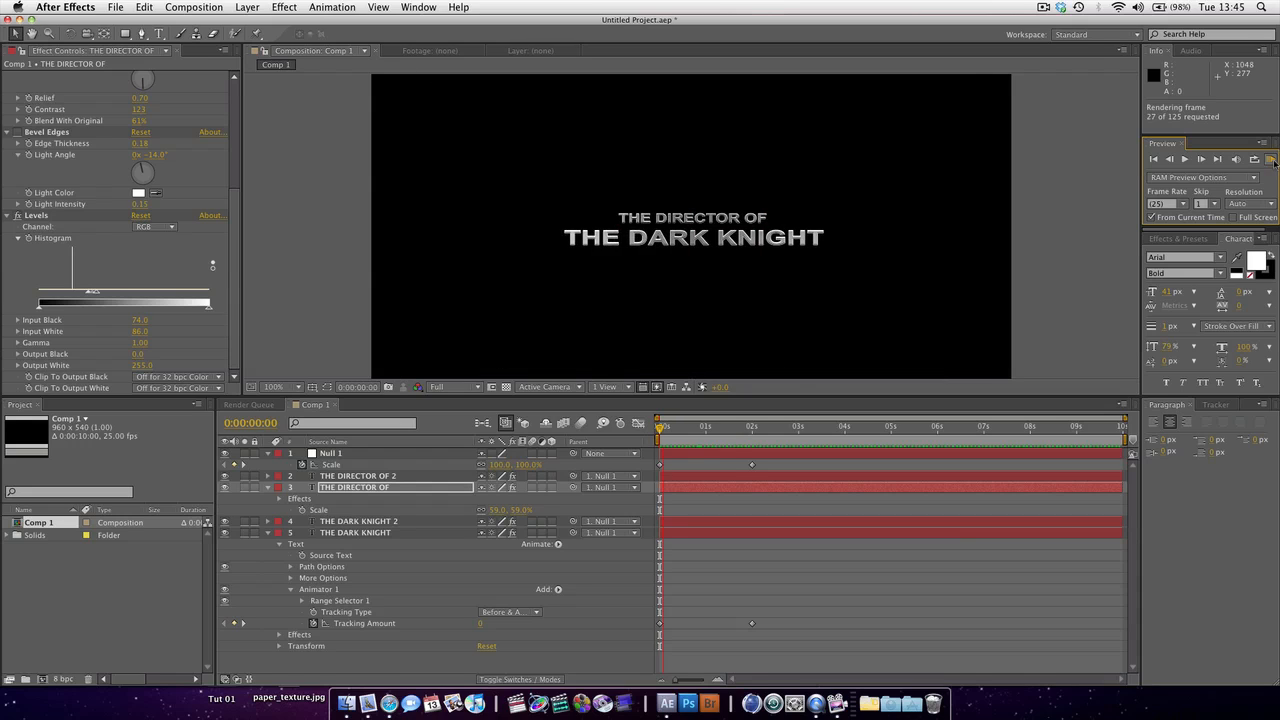
{"action": "key", "text": "space"}
{"action": "left_click_drag", "start_coordinate": [709, 429], "coordinate": [736, 440]}
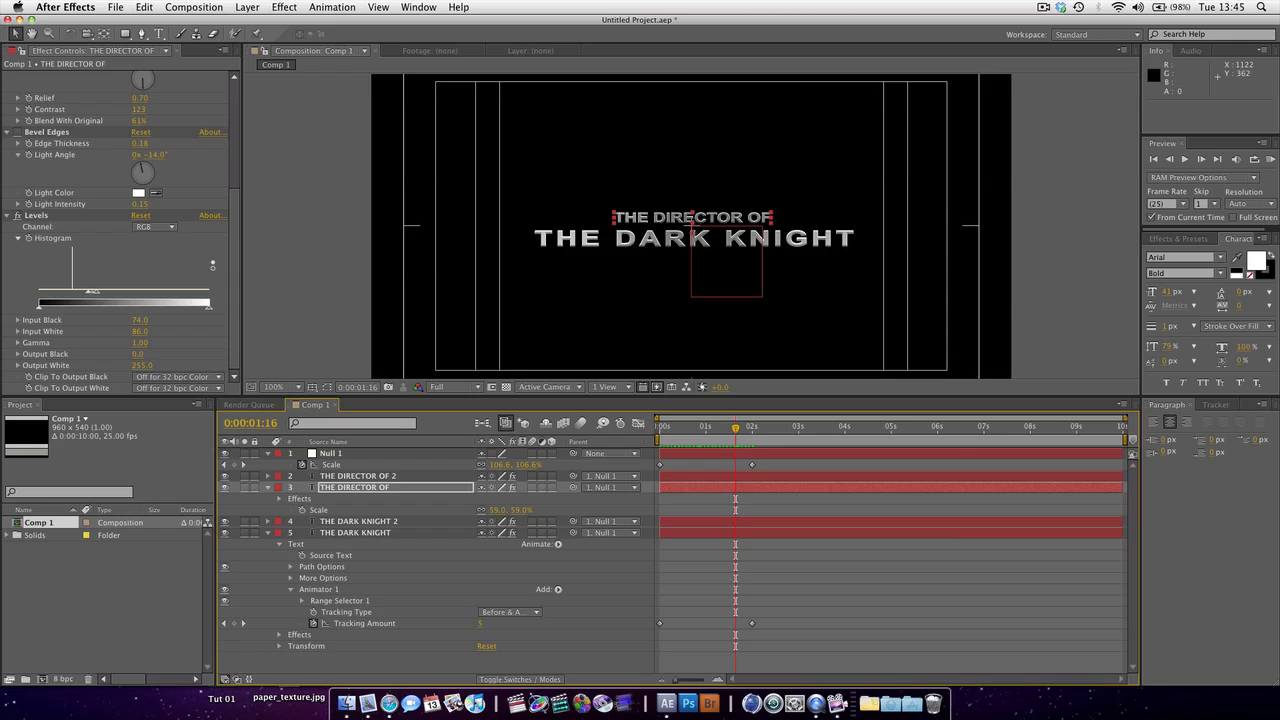
Switch to Safari, play the title card in the 'Inception' Trailer 2 video as a reference, and return to After Effects
{"action": "key", "text": "super+Tab"}
{"action": "left_click_drag", "start_coordinate": [664, 158], "coordinate": [529, 79]}
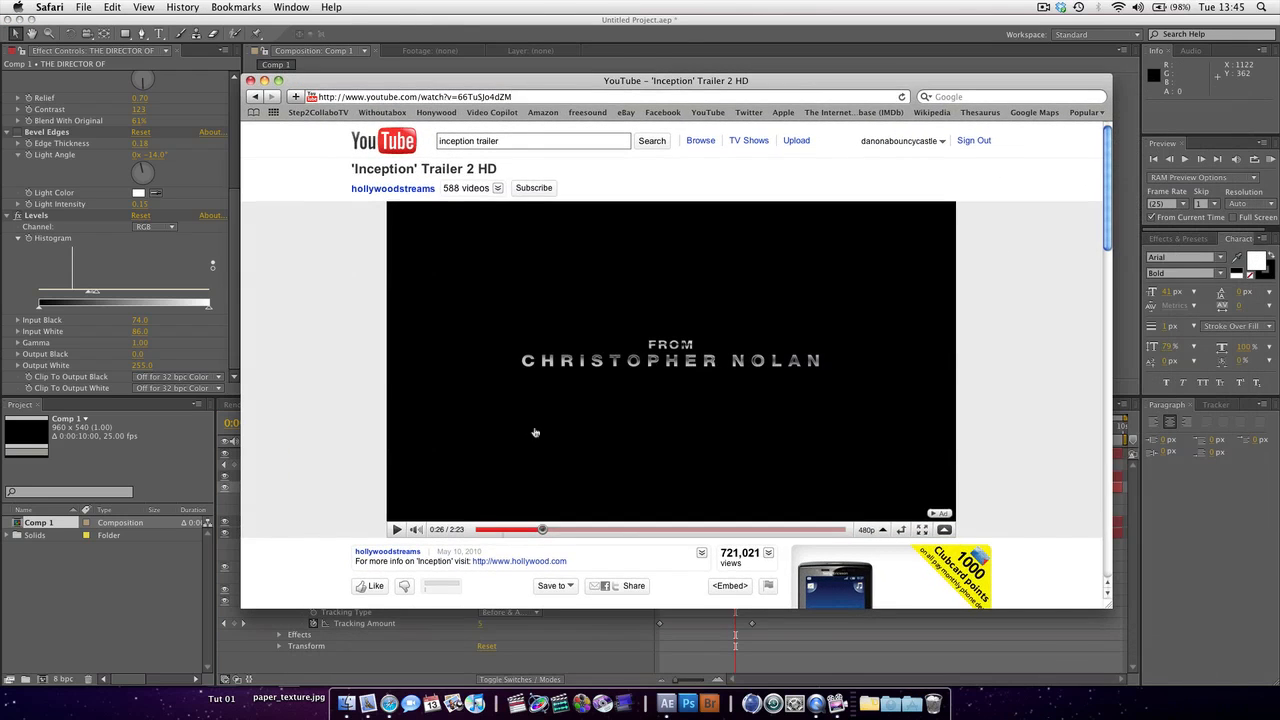
{"action": "left_click", "coordinate": [543, 535]}
{"action": "left_click", "coordinate": [398, 531]}
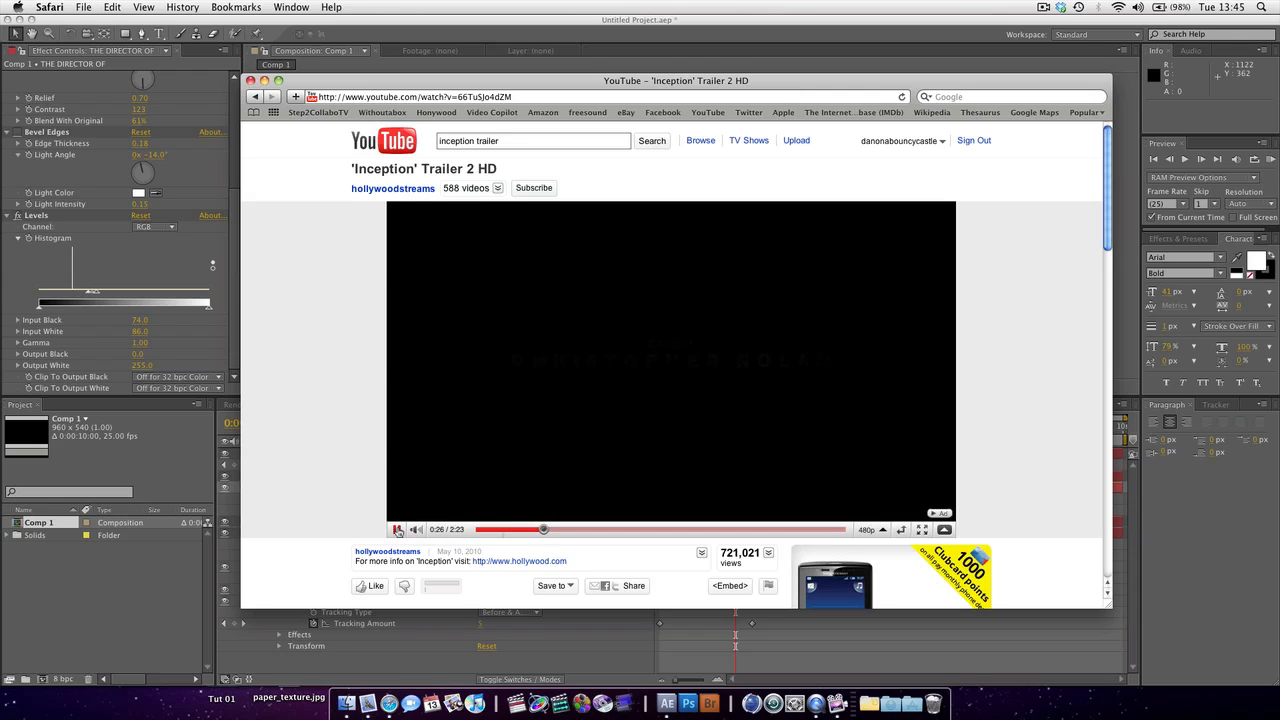
{"action": "left_click", "coordinate": [450, 449]}
{"action": "left_click", "coordinate": [748, 53]}
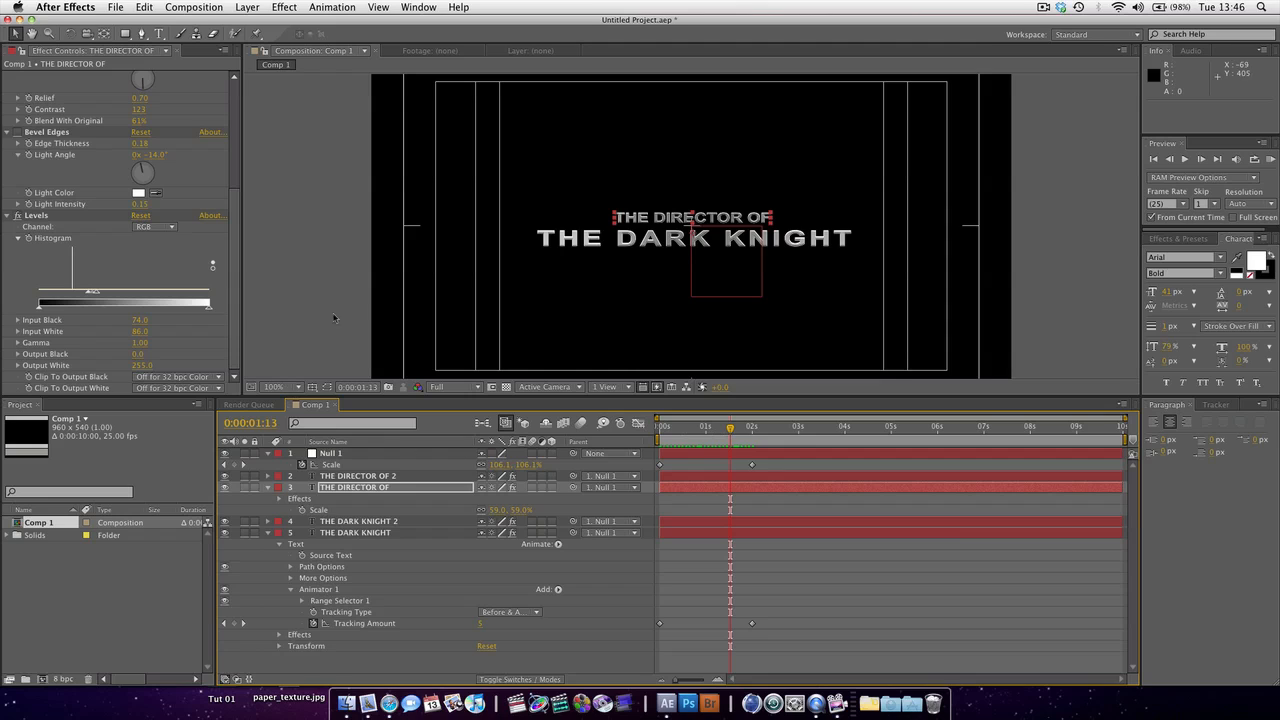
Create a new composition named "nolan titles" with the default settings
{"action": "right_click", "coordinate": [81, 603]}
{"action": "left_click", "coordinate": [104, 610]}
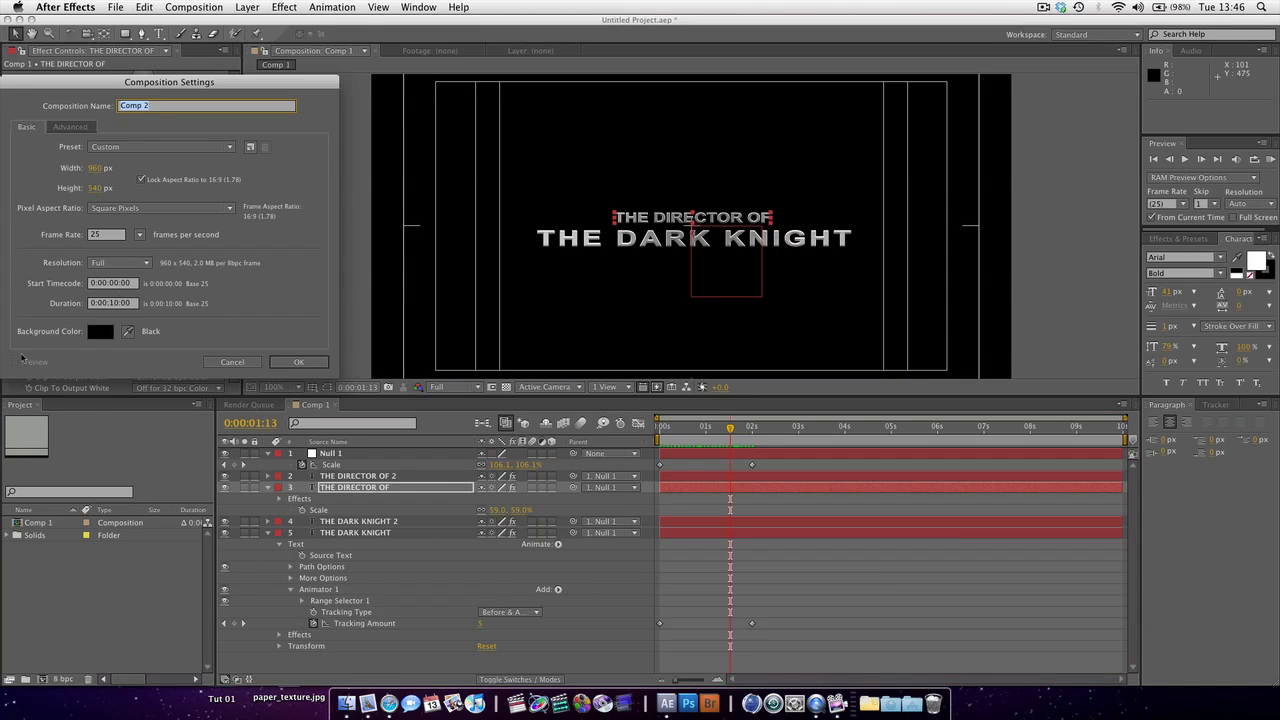
{"action": "type", "text": "nolan titles"}
{"action": "key", "text": "Return"}
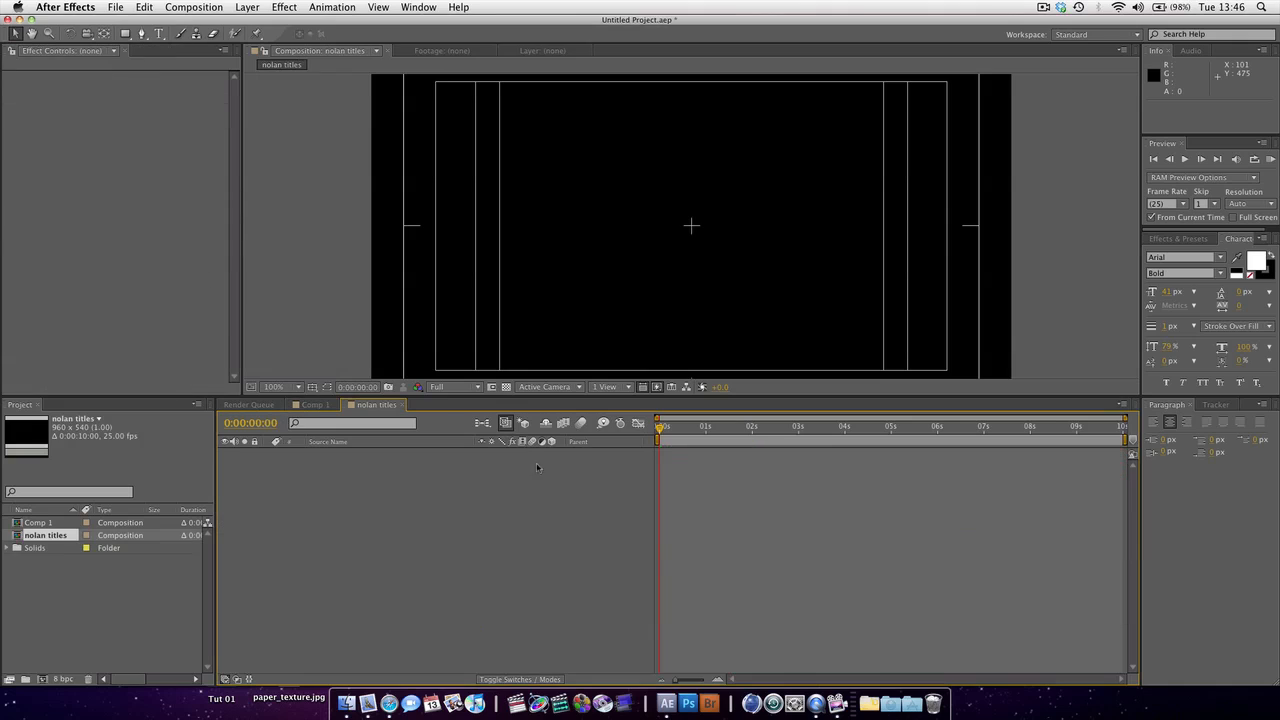
Add a text layer reading "THE DIRECTOR OF" in the upper half of the frame
{"action": "right_click", "coordinate": [518, 492]}
{"action": "left_click", "coordinate": [410, 482]}
{"action": "left_click", "coordinate": [156, 35]}
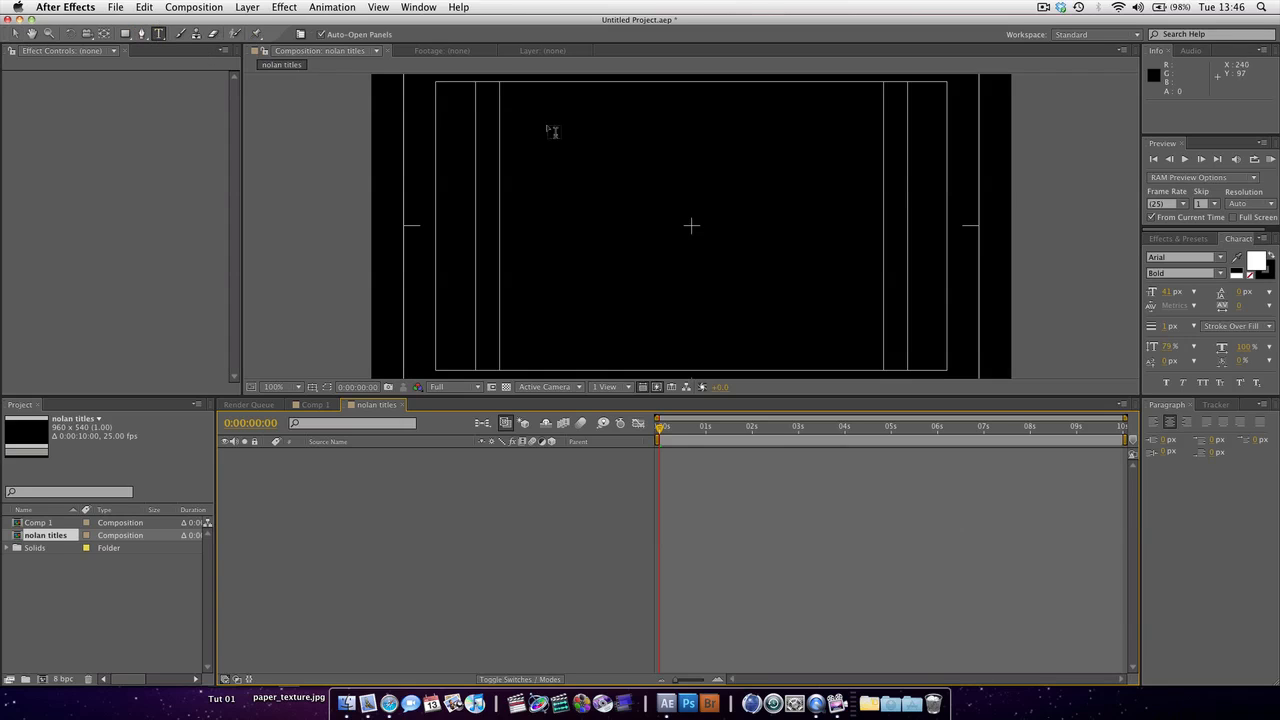
{"action": "left_click", "coordinate": [596, 205]}
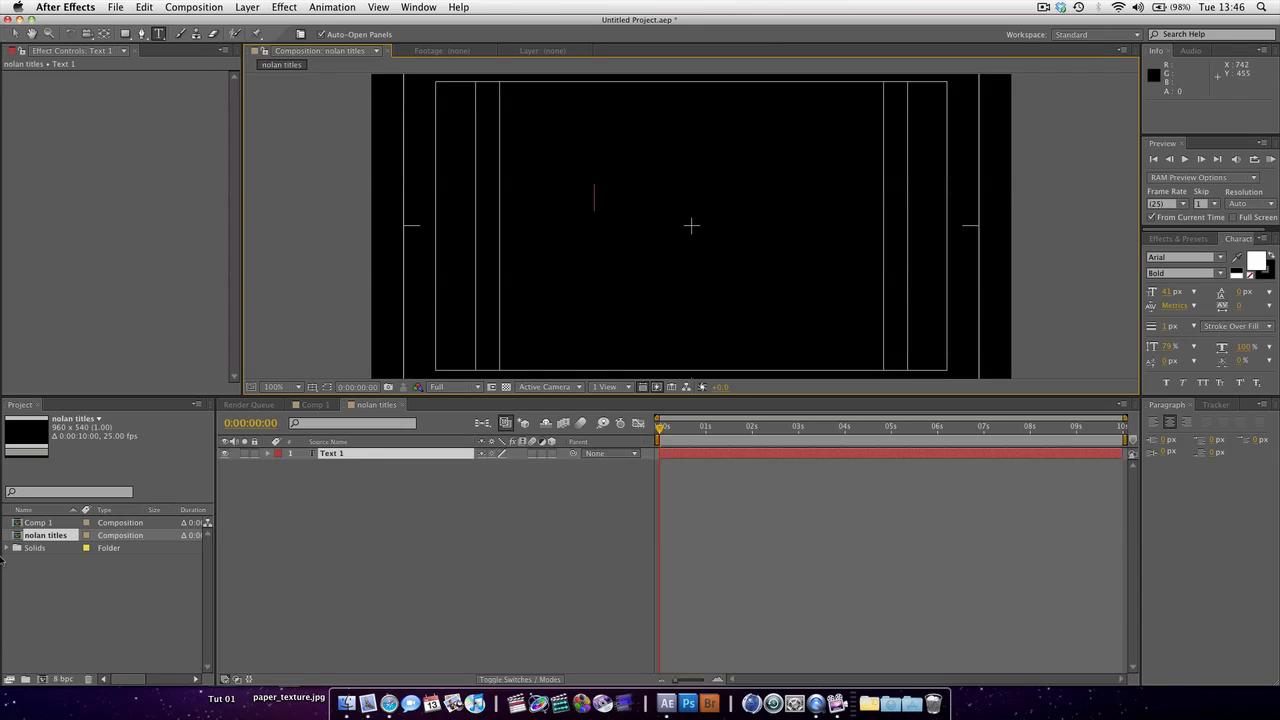
{"action": "type", "text": "FROM TH"}
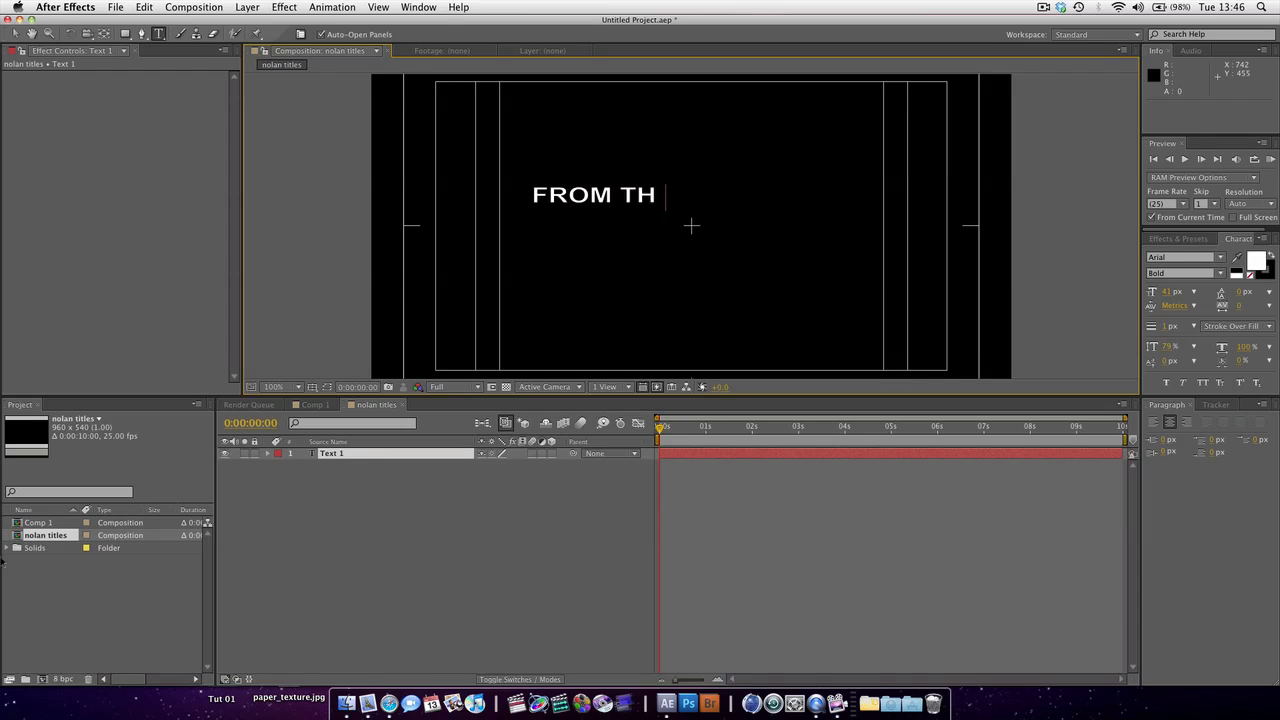
{"action": "type", "text": "E DI RECTOR OF"}
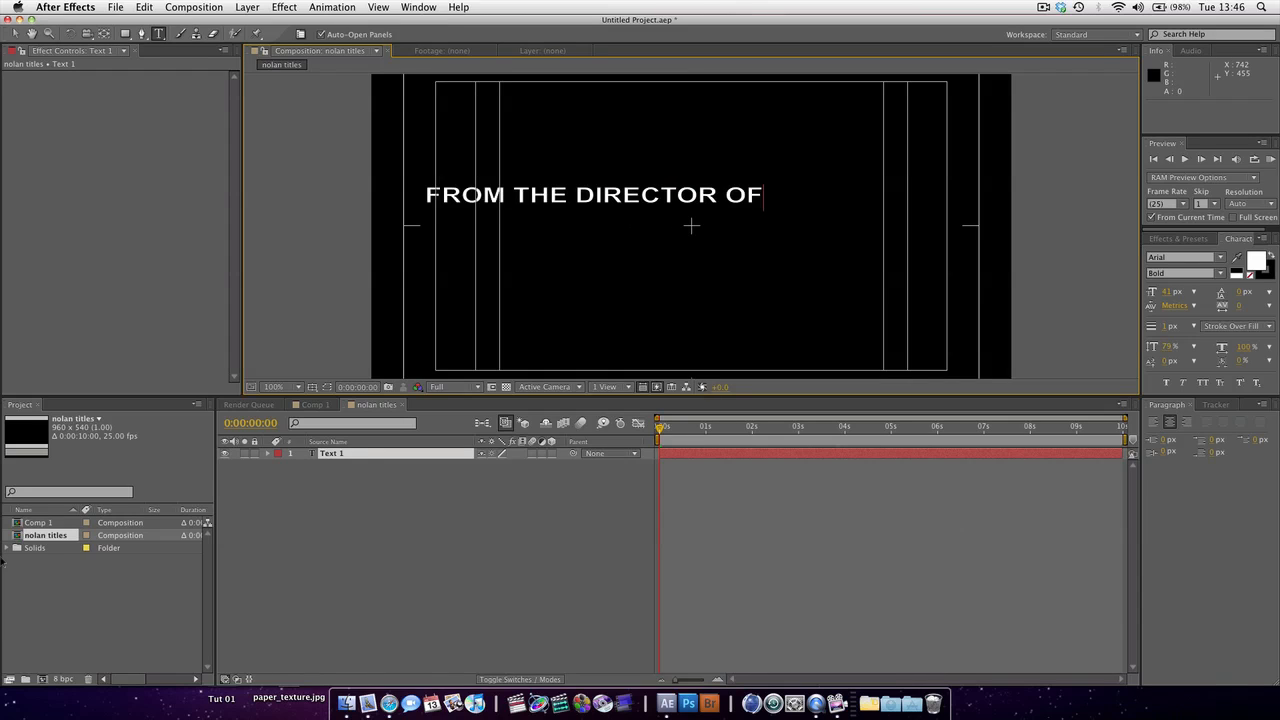
{"action": "left_click_drag", "start_coordinate": [514, 195], "coordinate": [278, 173]}
{"action": "key", "text": "BackSpace"}
Format the THE DIRECTOR OF text with a 0 px stroke, 78% vertical scale and 33 px font size
{"action": "key", "text": "super+a"}
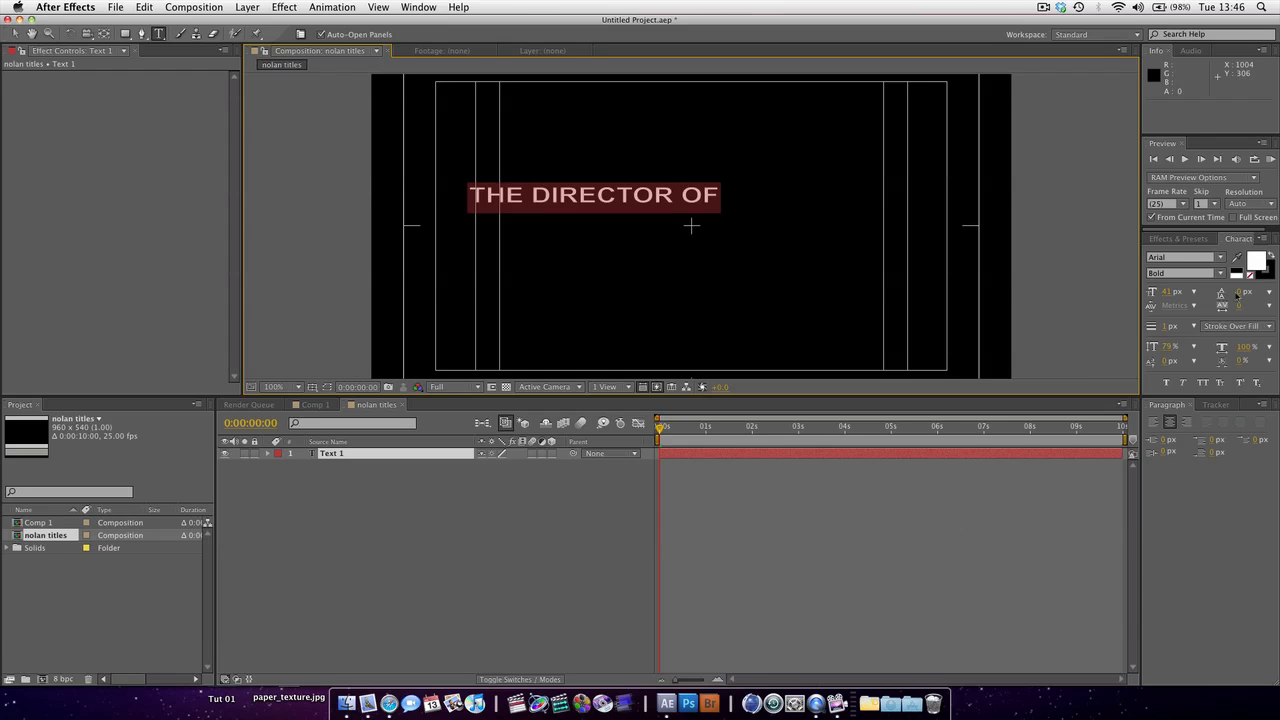
{"action": "left_click", "coordinate": [1170, 326]}
{"action": "type", "text": "0"}
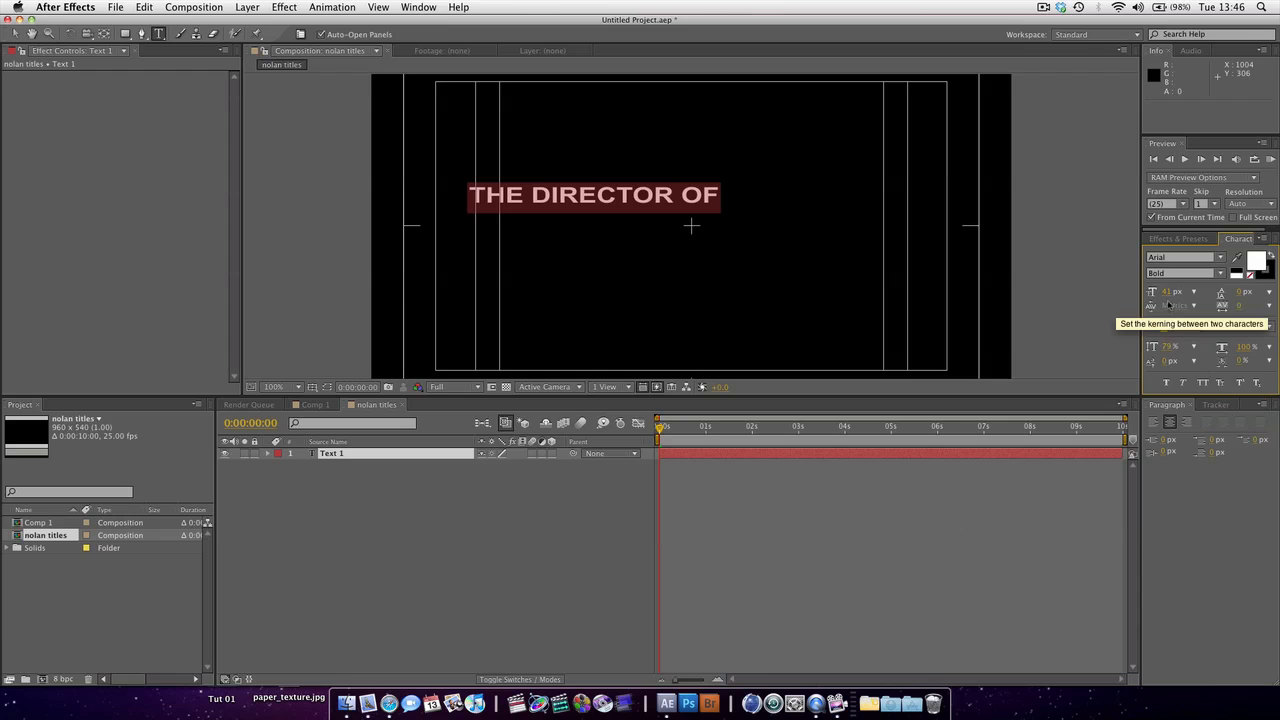
{"action": "left_click_drag", "start_coordinate": [1168, 353], "coordinate": [1175, 354]}
{"action": "left_click", "coordinate": [1169, 351]}
{"action": "key", "text": "Return"}
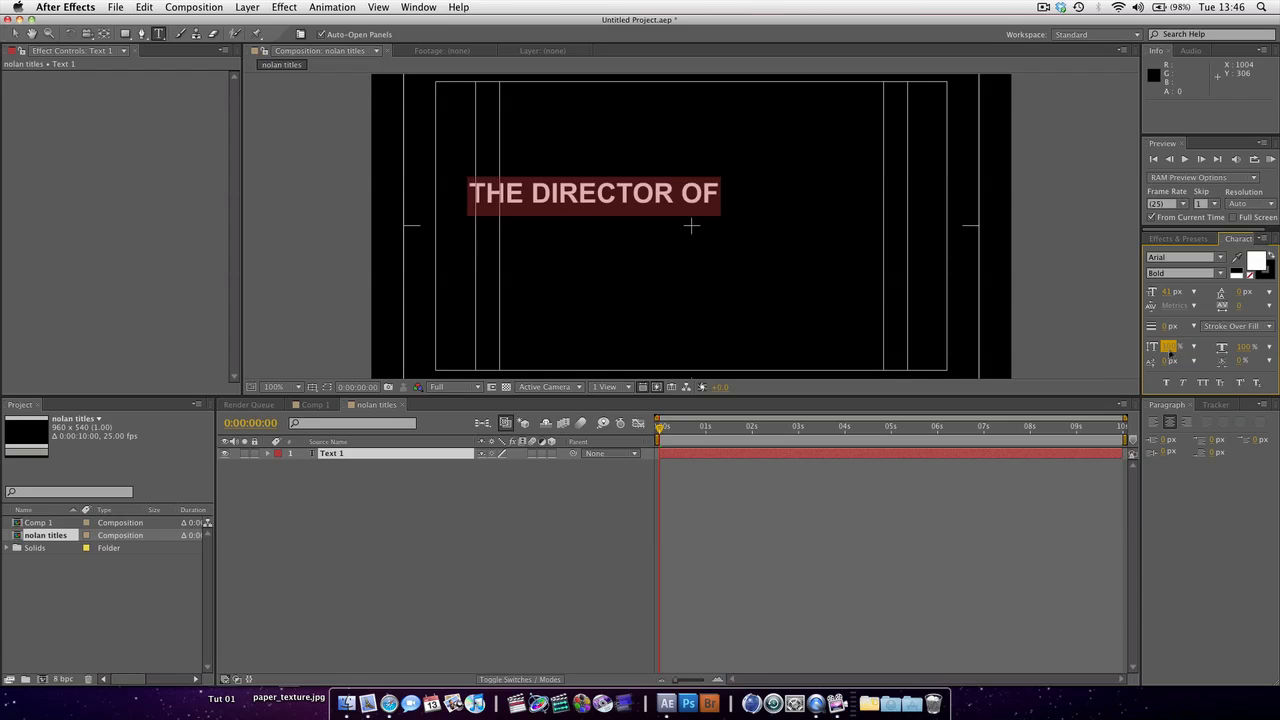
{"action": "left_click_drag", "start_coordinate": [1187, 355], "coordinate": [1161, 352]}
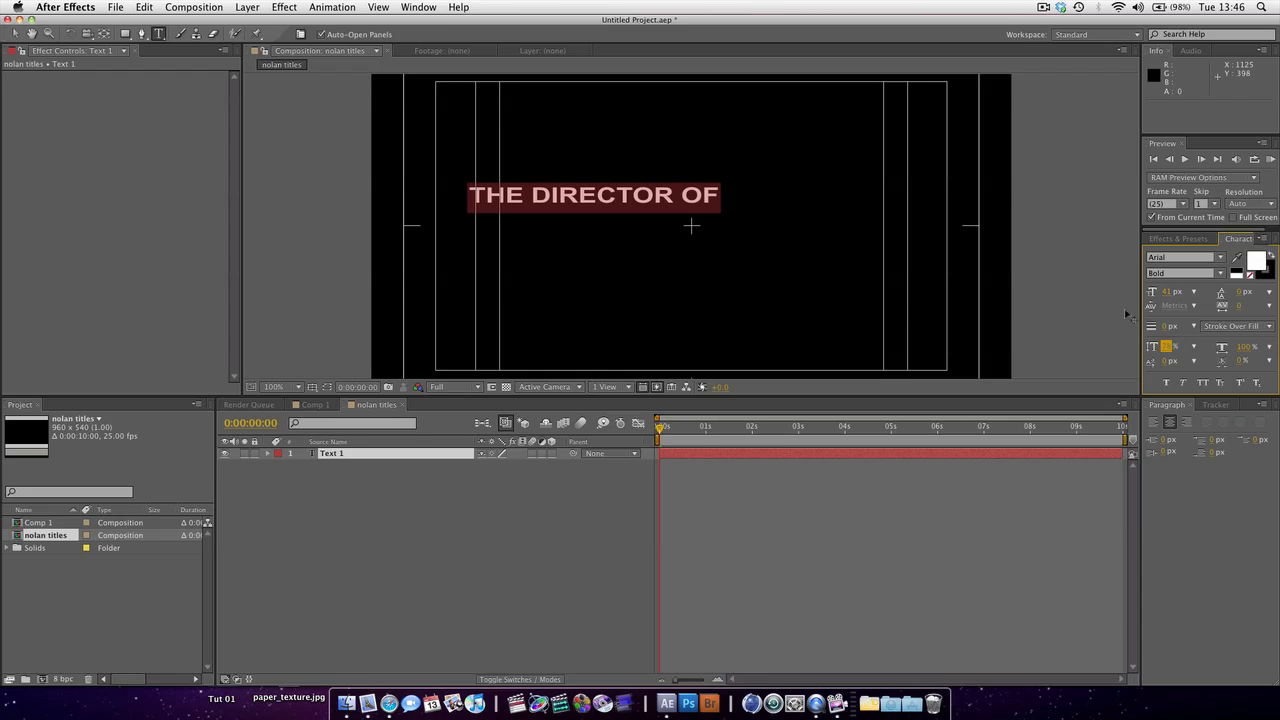
{"action": "left_click_drag", "start_coordinate": [1170, 298], "coordinate": [1164, 298]}
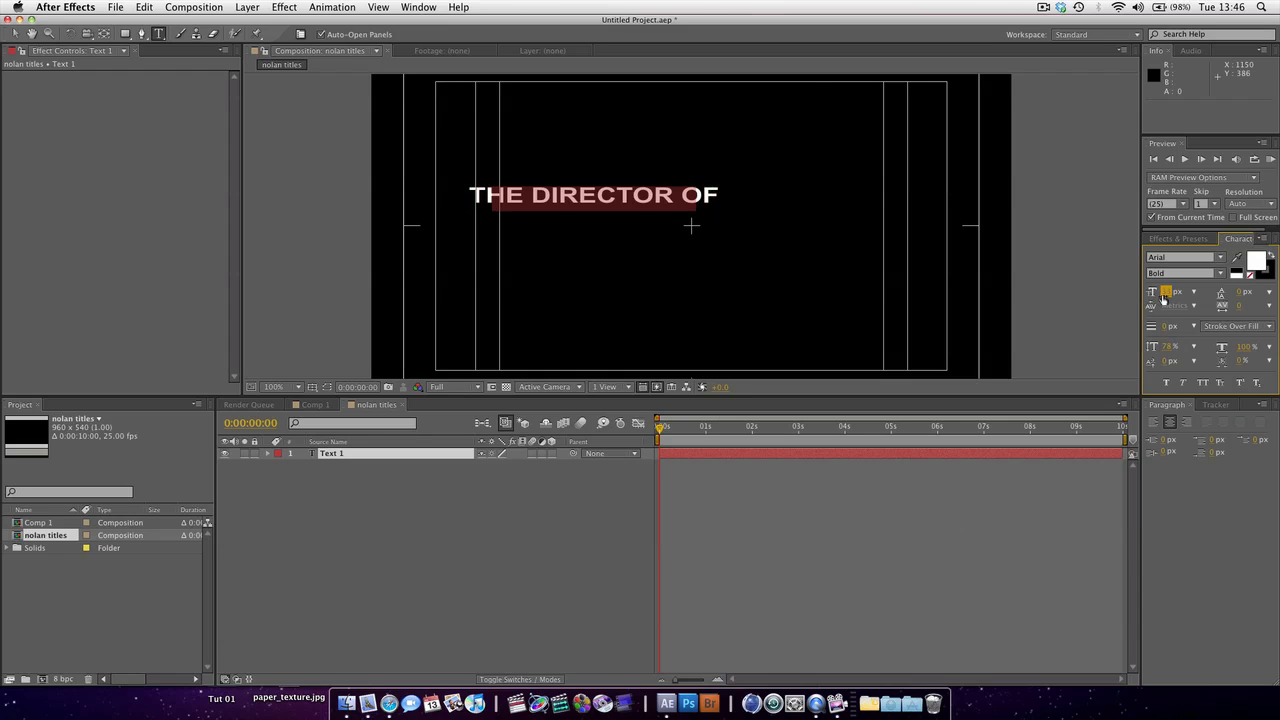
Position THE DIRECTOR OF at 480, 266 and move its anchor point to the centre of the composition
{"action": "left_click", "coordinate": [15, 34]}
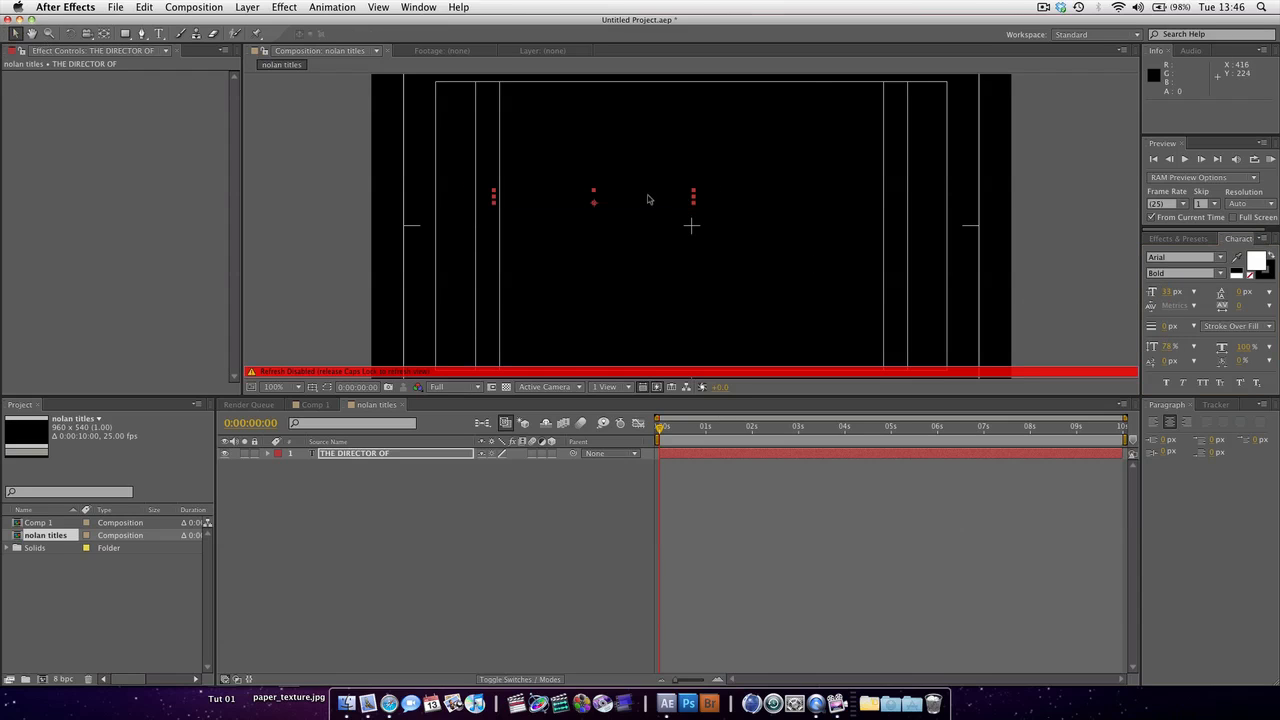
{"action": "key", "text": "Caps_Lock"}
{"action": "left_click_drag", "start_coordinate": [637, 184], "coordinate": [739, 220]}
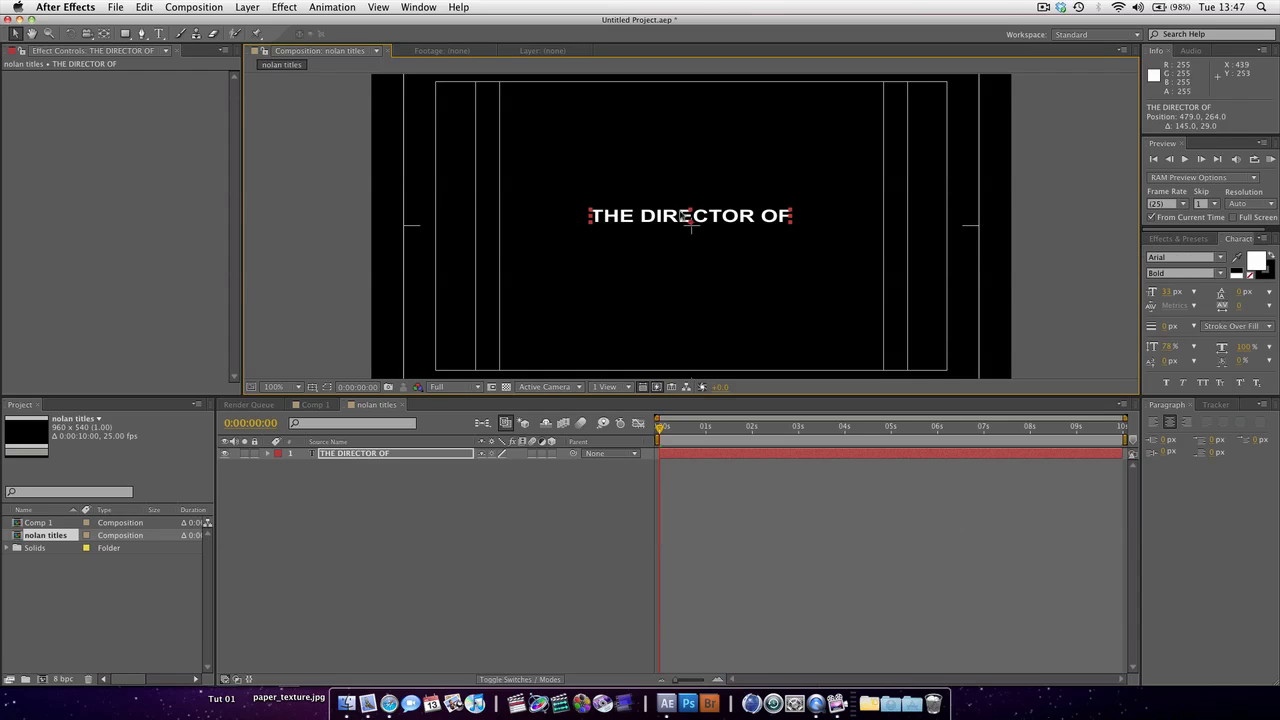
{"action": "left_click_drag", "start_coordinate": [729, 215], "coordinate": [731, 217]}
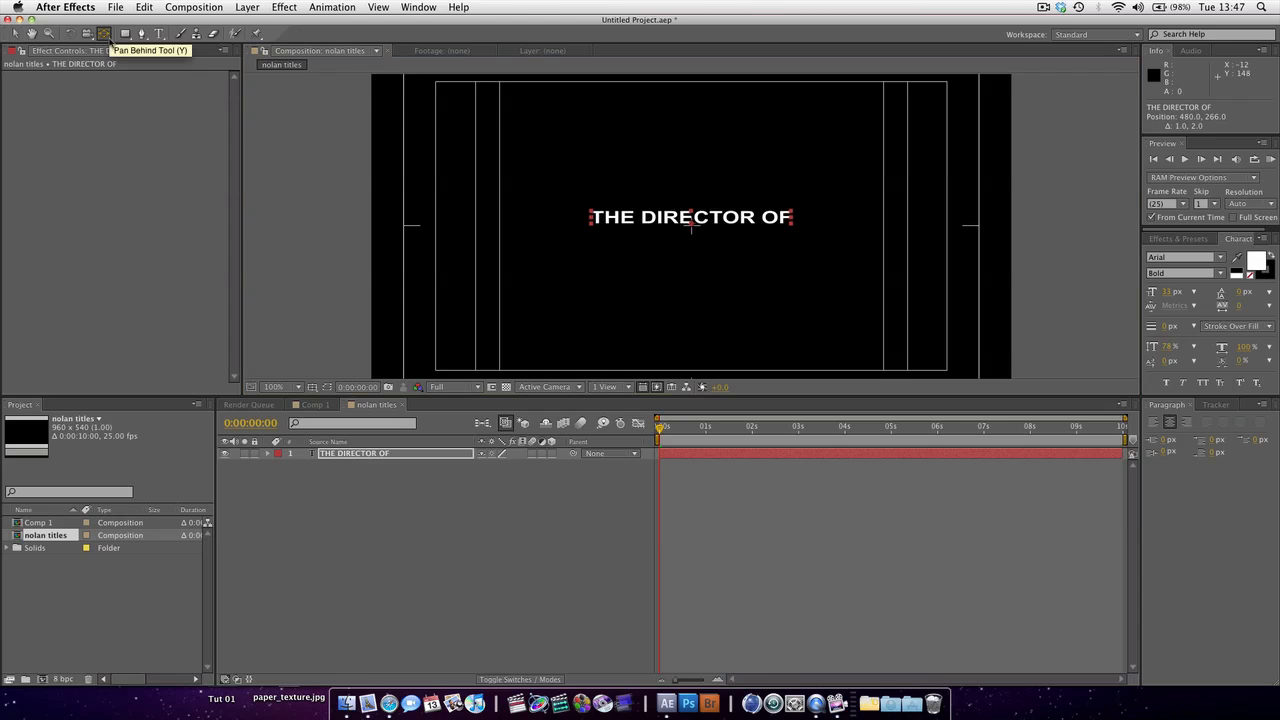
{"action": "left_click", "coordinate": [104, 33]}
{"action": "left_click", "coordinate": [691, 227]}
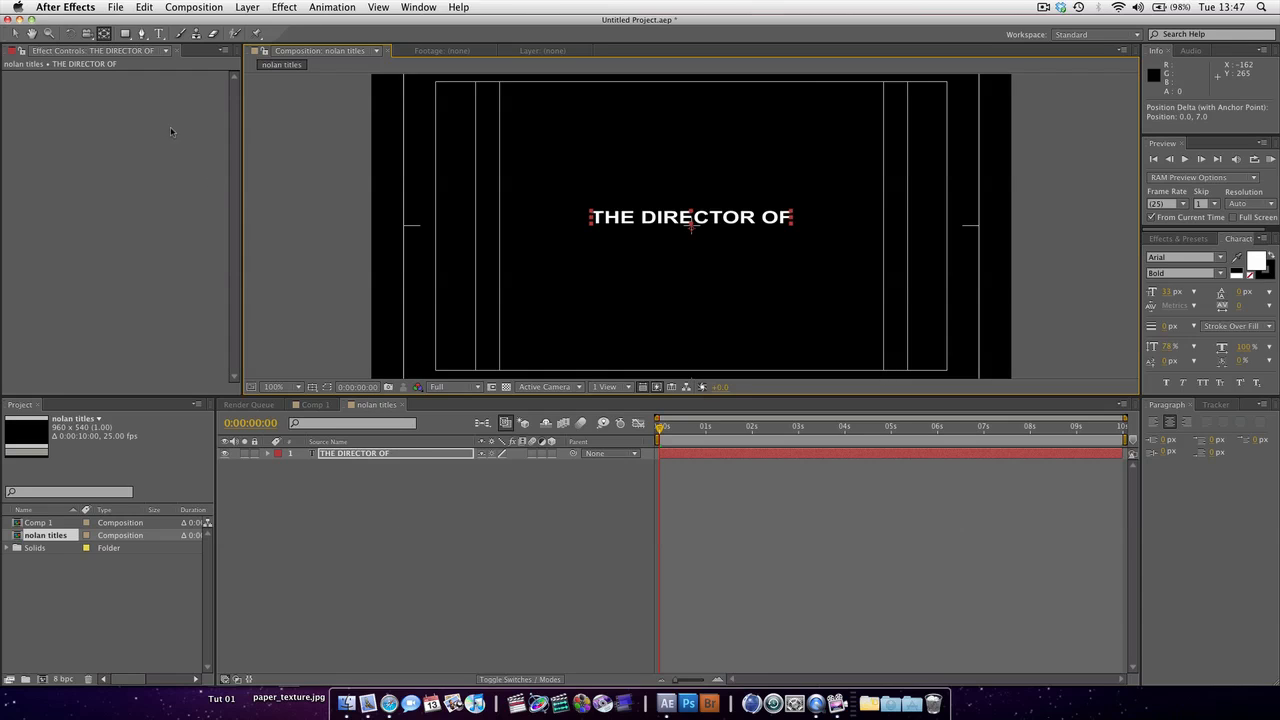
Add a second text layer reading "THE DARK KNIGHT" below the first line and set its font size to 42 px
{"action": "key", "text": "super+t"}
{"action": "left_click", "coordinate": [564, 243]}
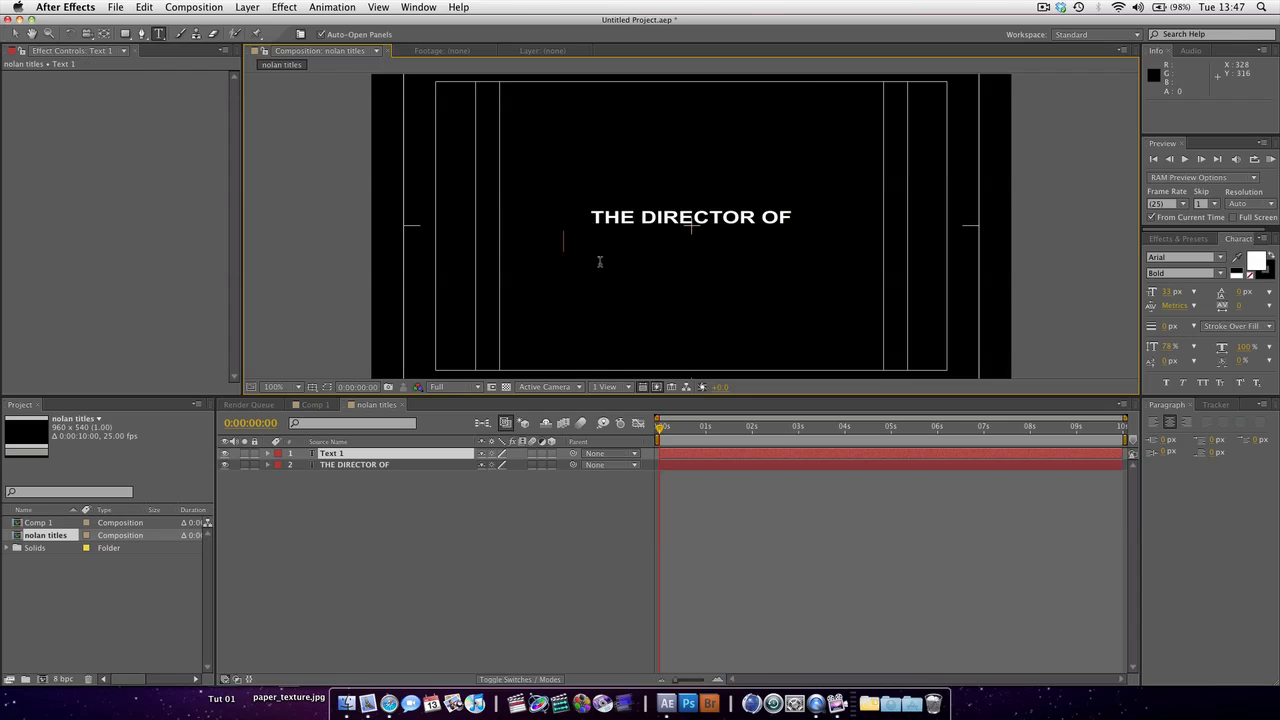
{"action": "type", "text": "TH"}
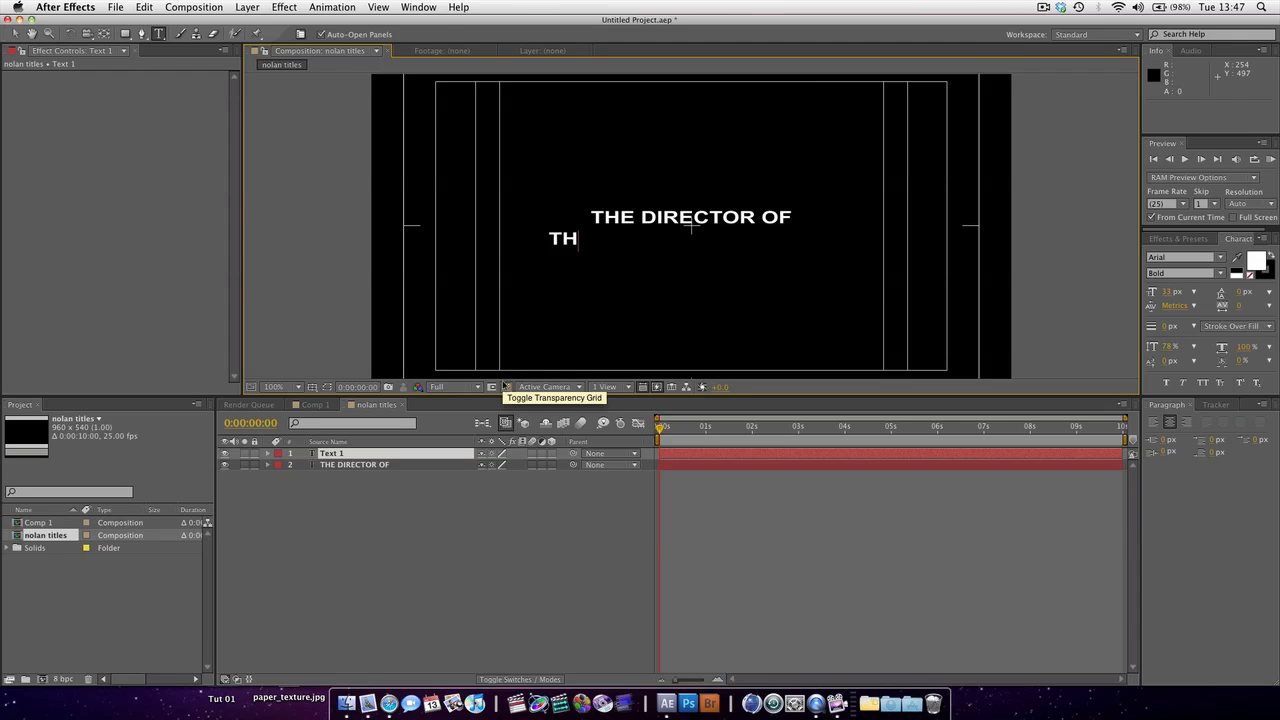
{"action": "type", "text": "E DARK KNIGHT"}
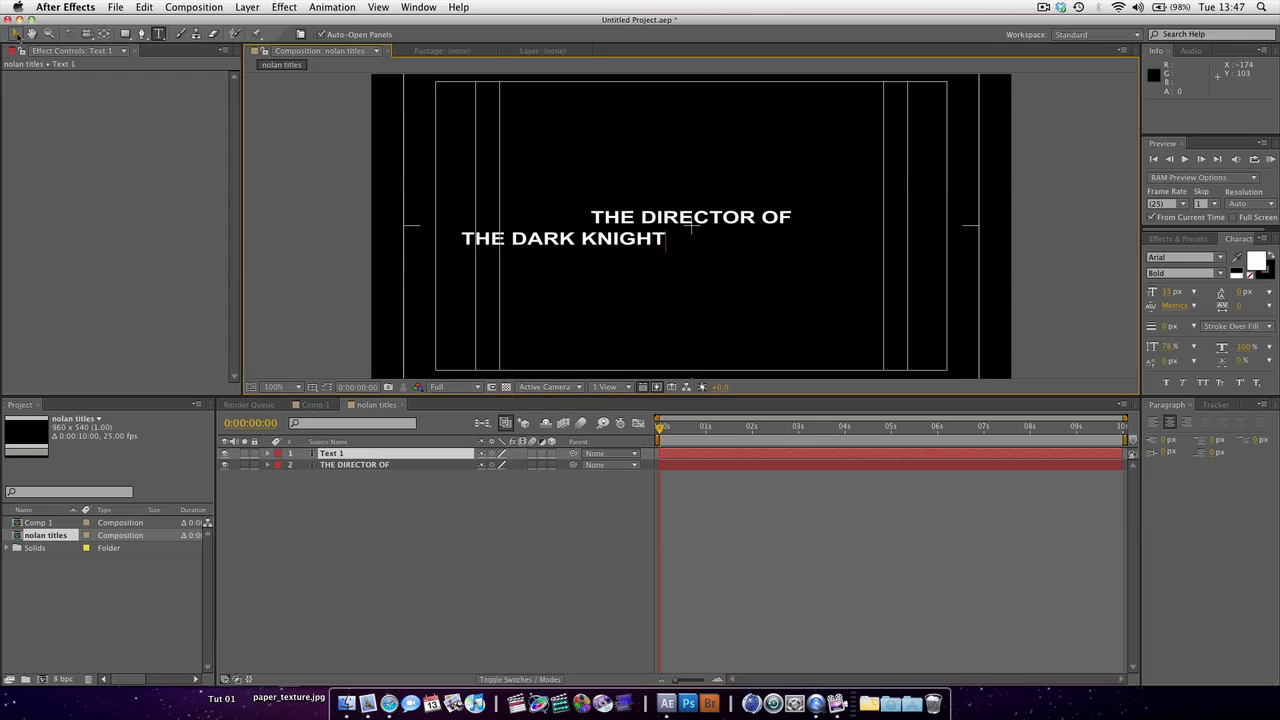
{"action": "left_click", "coordinate": [1170, 292]}
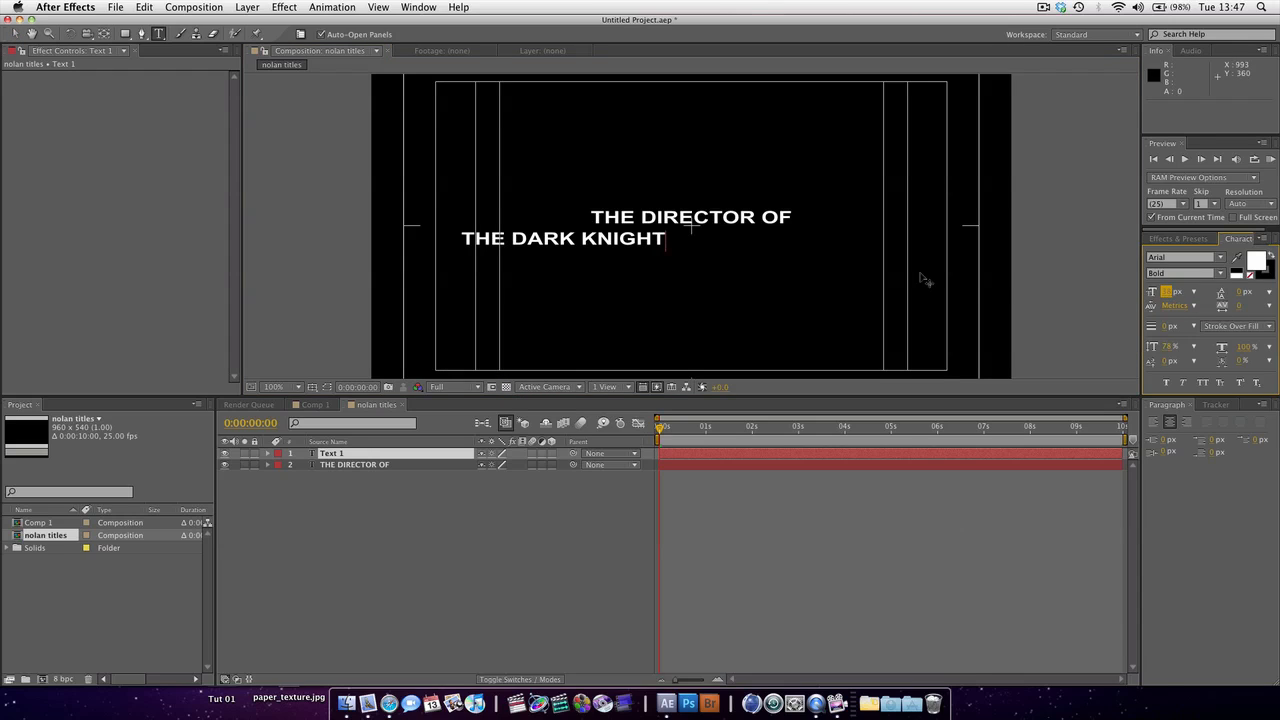
{"action": "key", "text": "Return"}
{"action": "left_click_drag", "start_coordinate": [1174, 296], "coordinate": [1182, 297]}
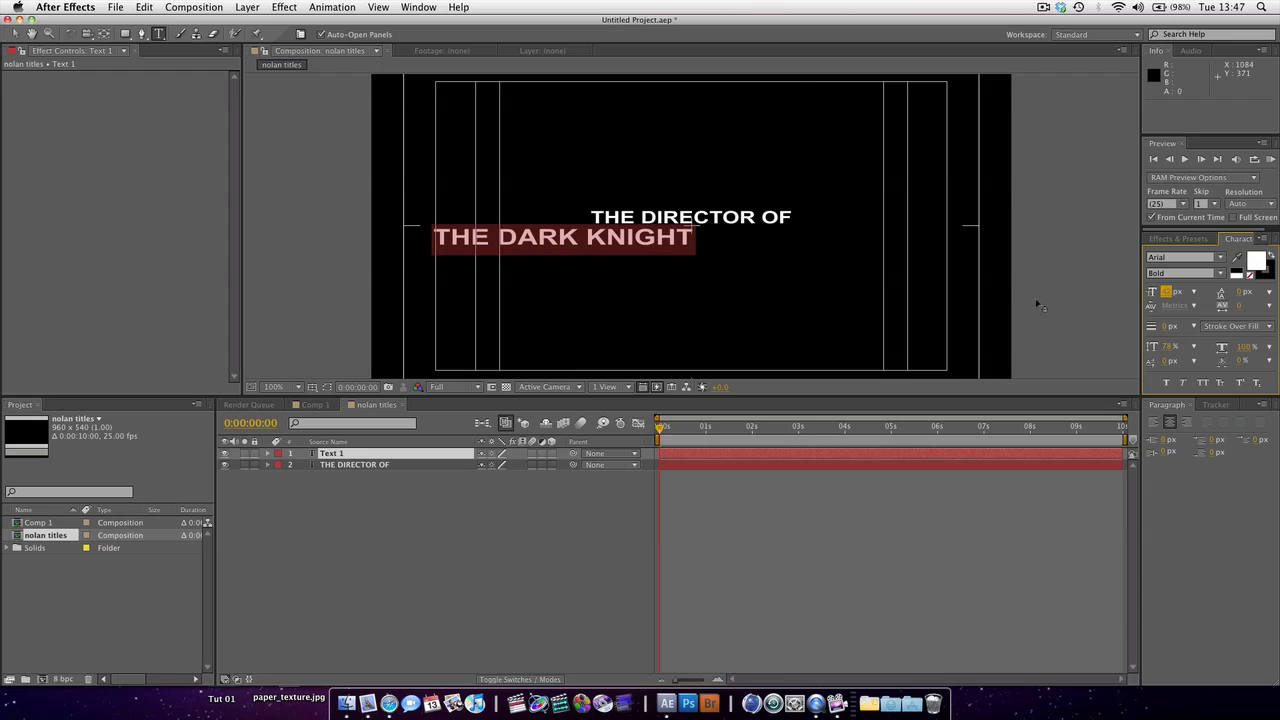
Centre THE DARK KNIGHT beneath the first line and move its anchor point to the composition's centre
{"action": "left_click", "coordinate": [14, 33]}
{"action": "left_click_drag", "start_coordinate": [620, 245], "coordinate": [753, 252]}
{"action": "left_click", "coordinate": [104, 33]}
{"action": "left_click_drag", "start_coordinate": [692, 252], "coordinate": [690, 230]}
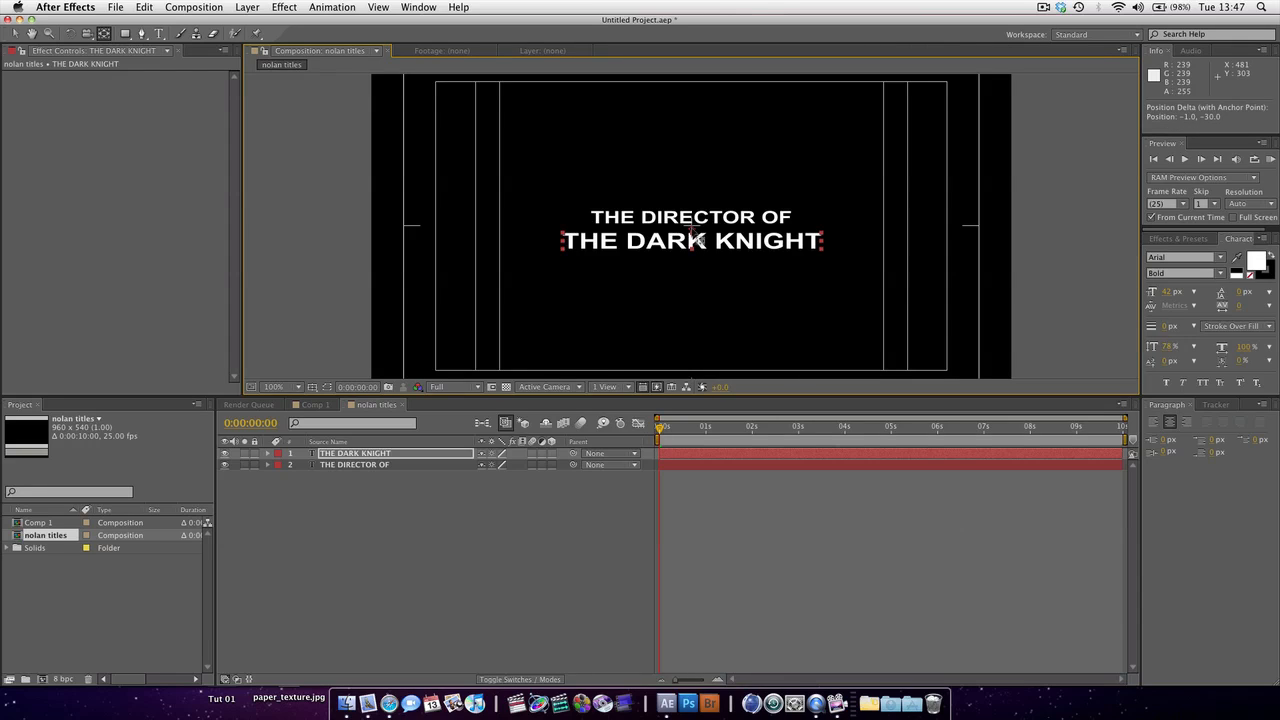
{"action": "left_click_drag", "start_coordinate": [694, 236], "coordinate": [696, 240]}
Move the THE DIRECTOR OF layer above THE DARK KNIGHT and change its label colour to Yellow
{"action": "left_click_drag", "start_coordinate": [383, 466], "coordinate": [356, 452]}
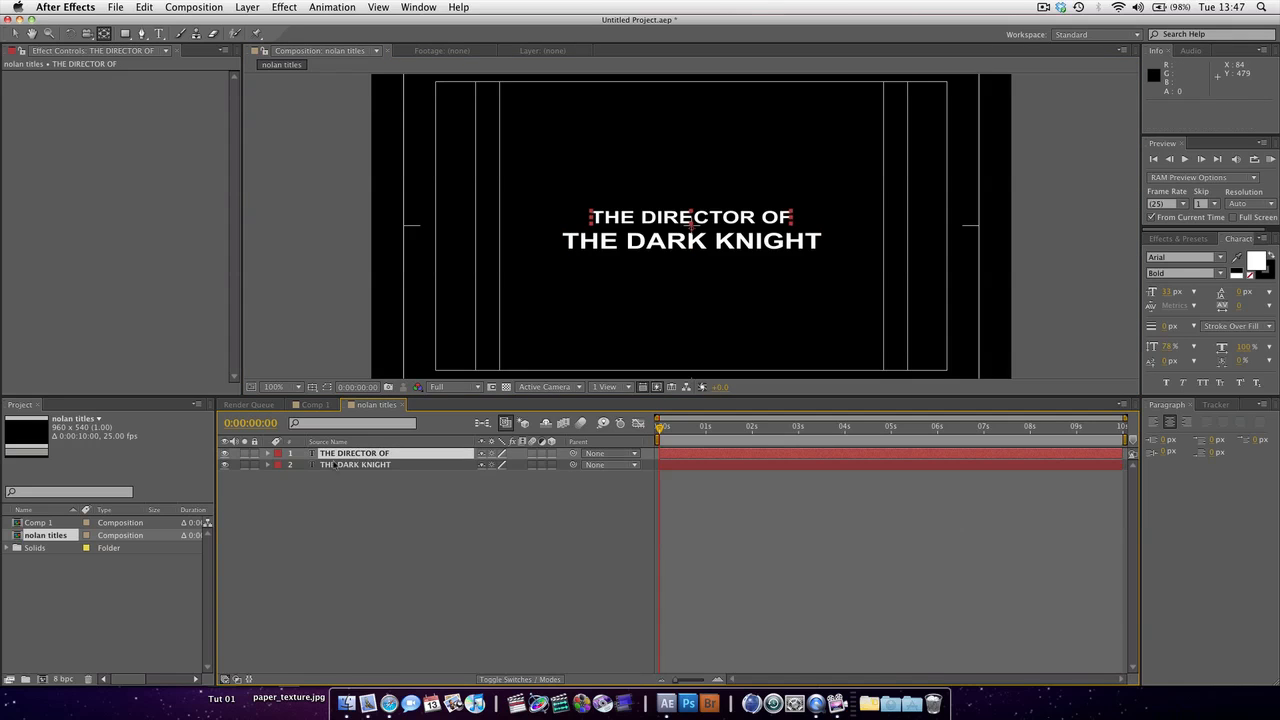
{"action": "left_click", "coordinate": [282, 459]}
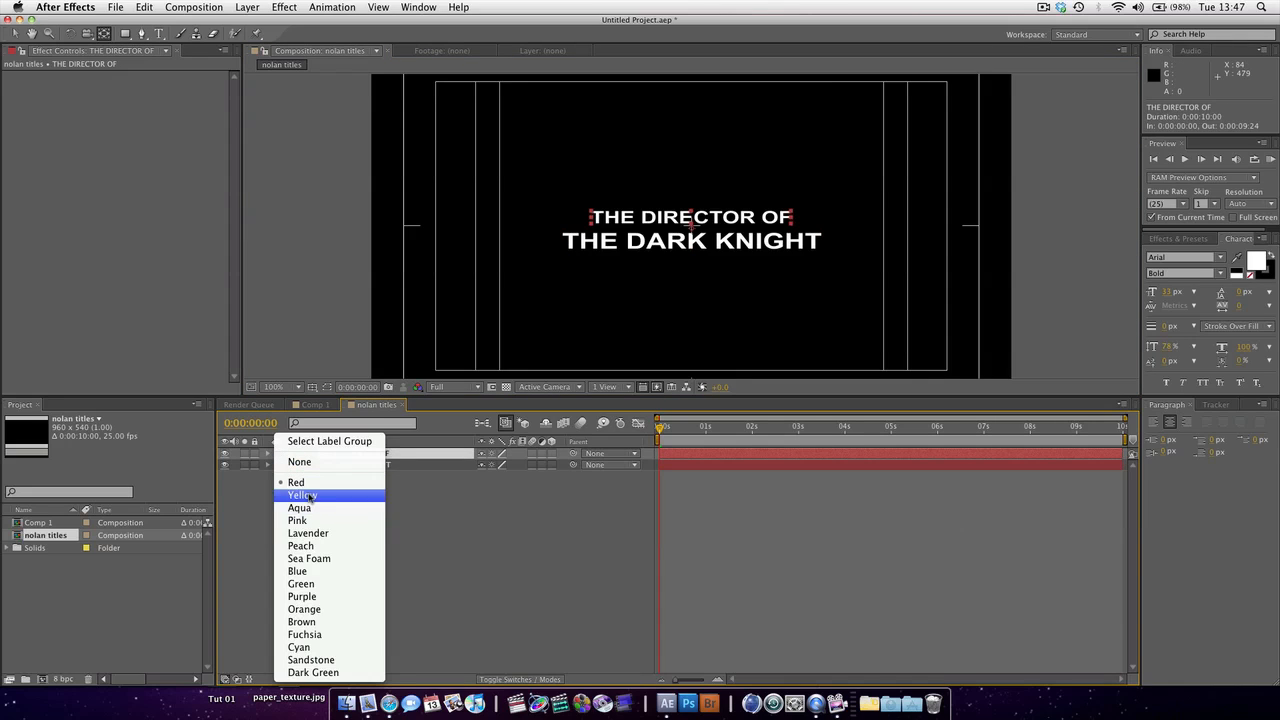
{"action": "left_click", "coordinate": [504, 514]}
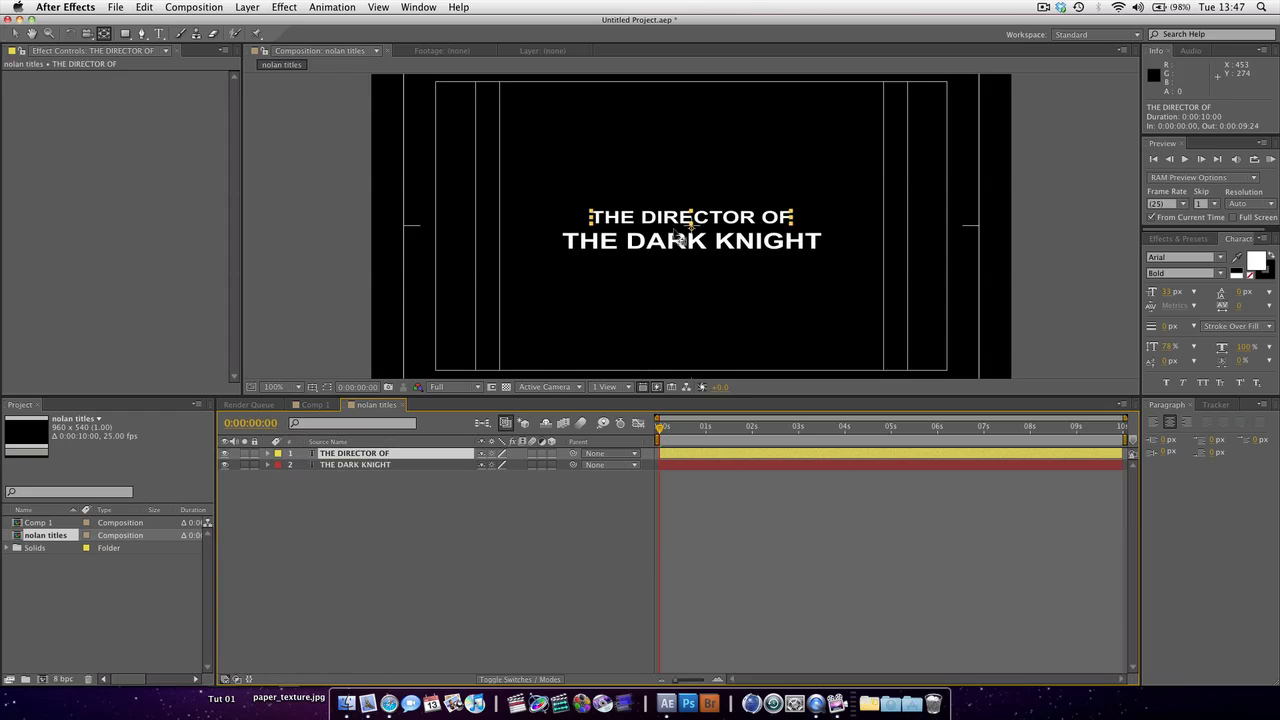
{"action": "left_click", "coordinate": [461, 510]}
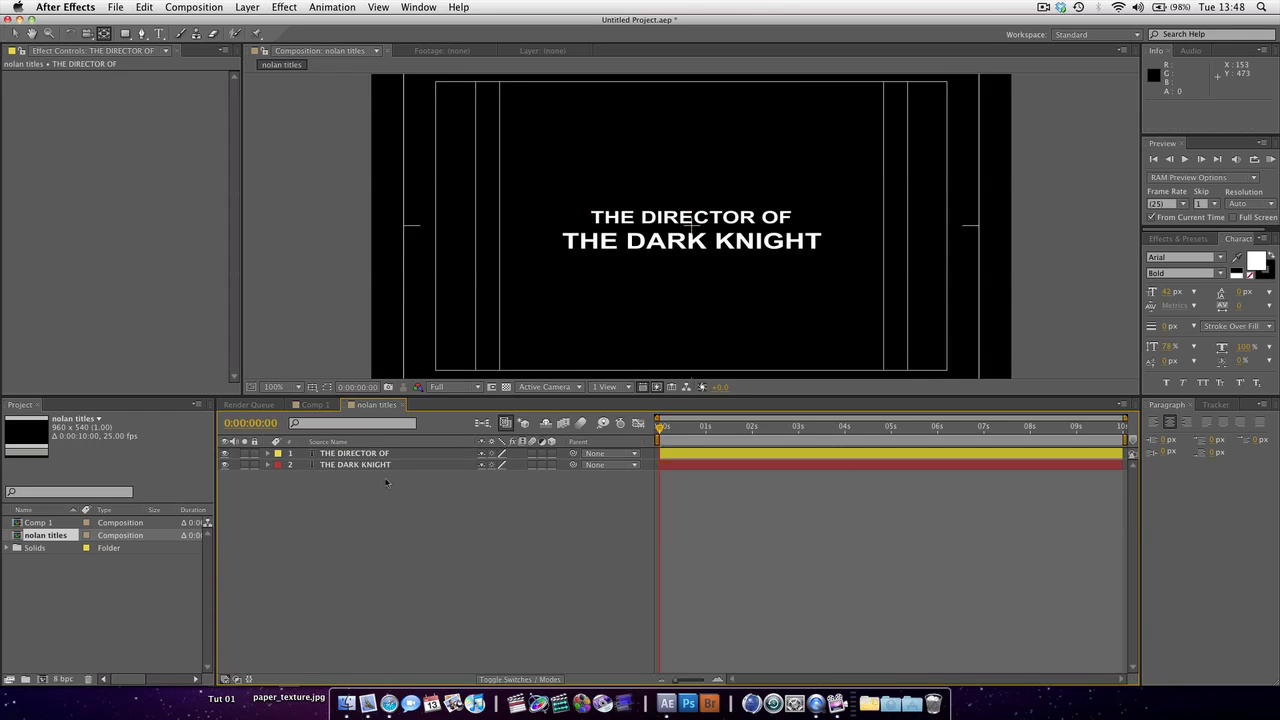
Scale the THE DIRECTOR OF layer down to 59%
{"action": "left_click", "coordinate": [350, 455]}
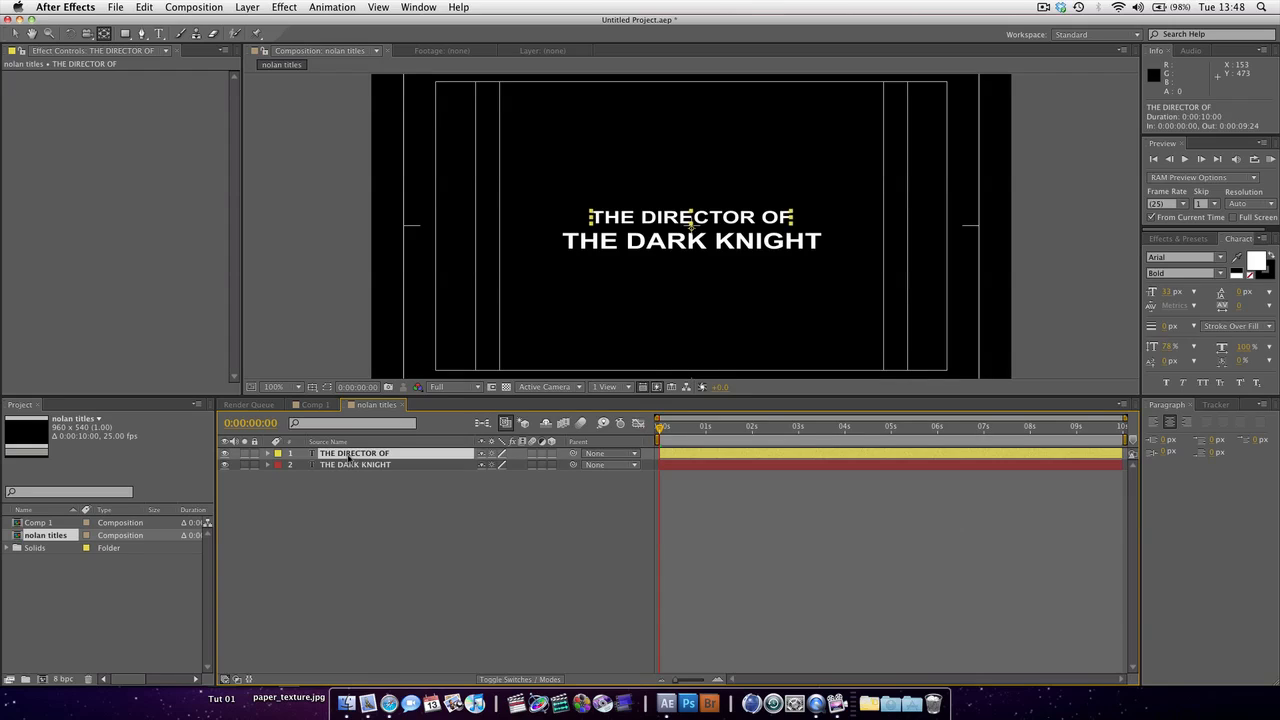
{"action": "key", "text": "s"}
{"action": "left_click_drag", "start_coordinate": [504, 464], "coordinate": [482, 464]}
{"action": "left_click", "coordinate": [494, 553]}
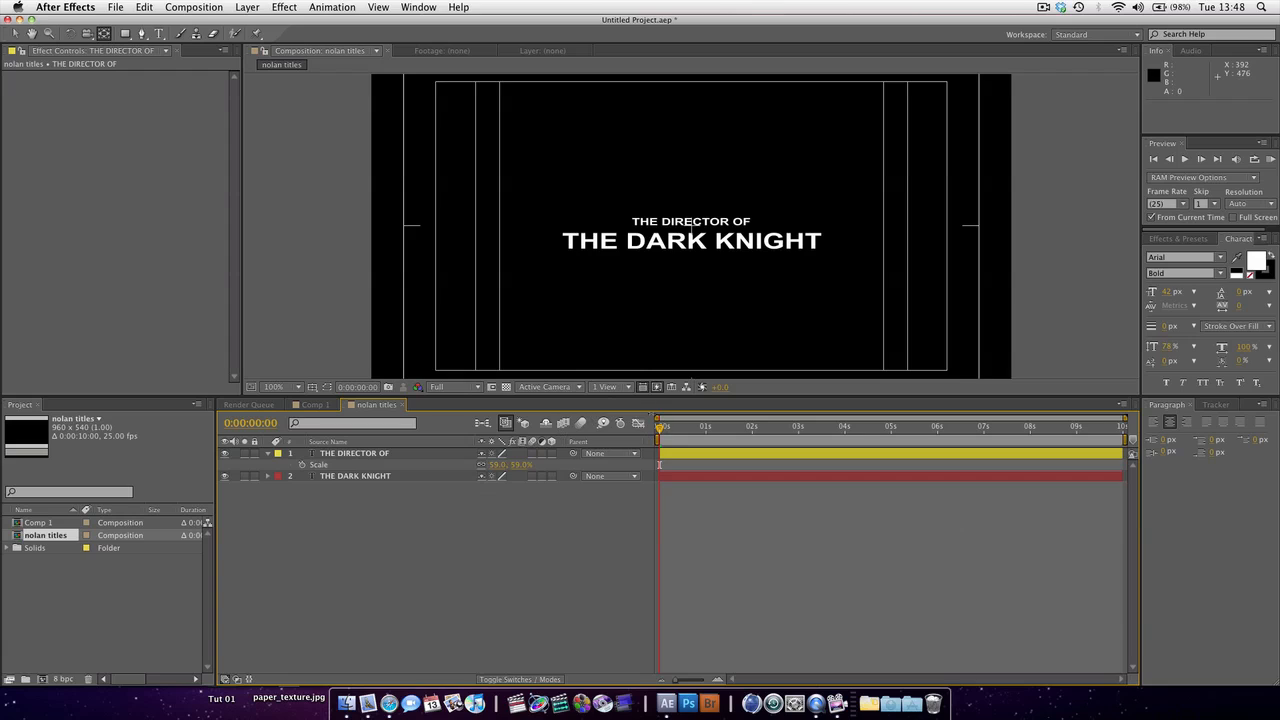
Apply the Generate Ramp effect to the THE DARK KNIGHT layer
{"action": "left_click", "coordinate": [365, 475]}
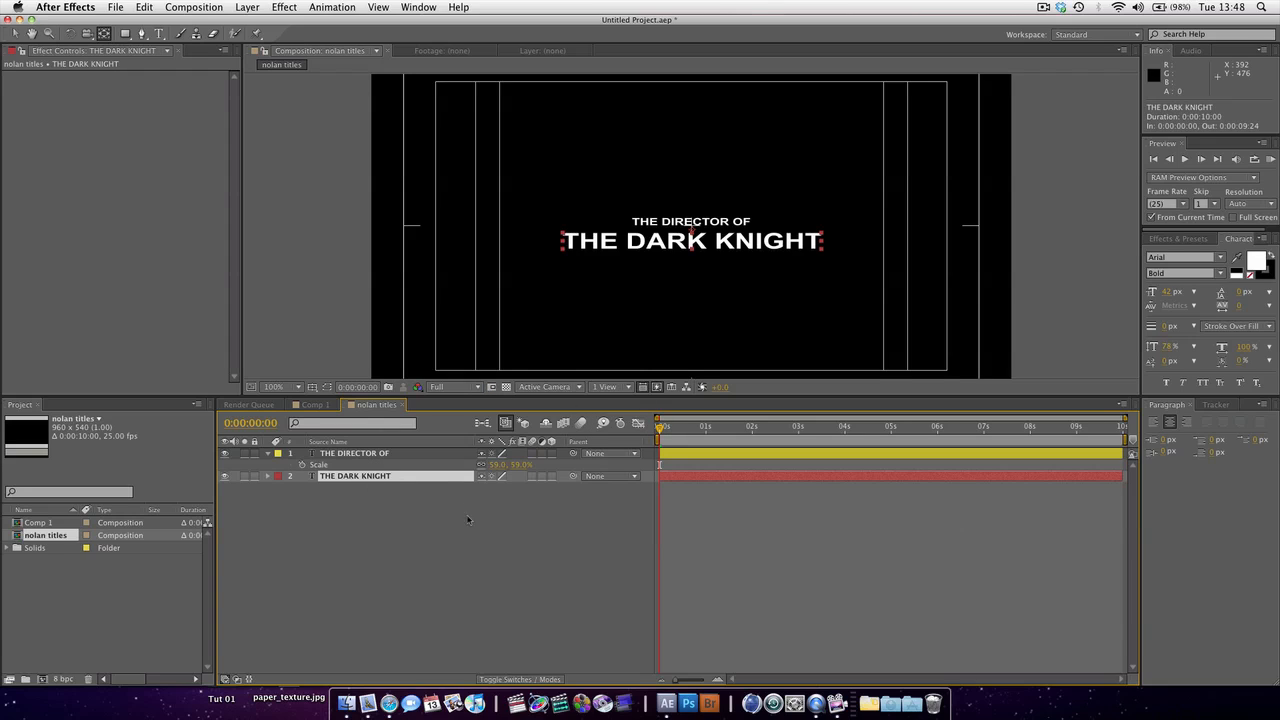
{"action": "left_click", "coordinate": [305, 8]}
{"action": "mouse_move", "coordinate": [285, 7]}
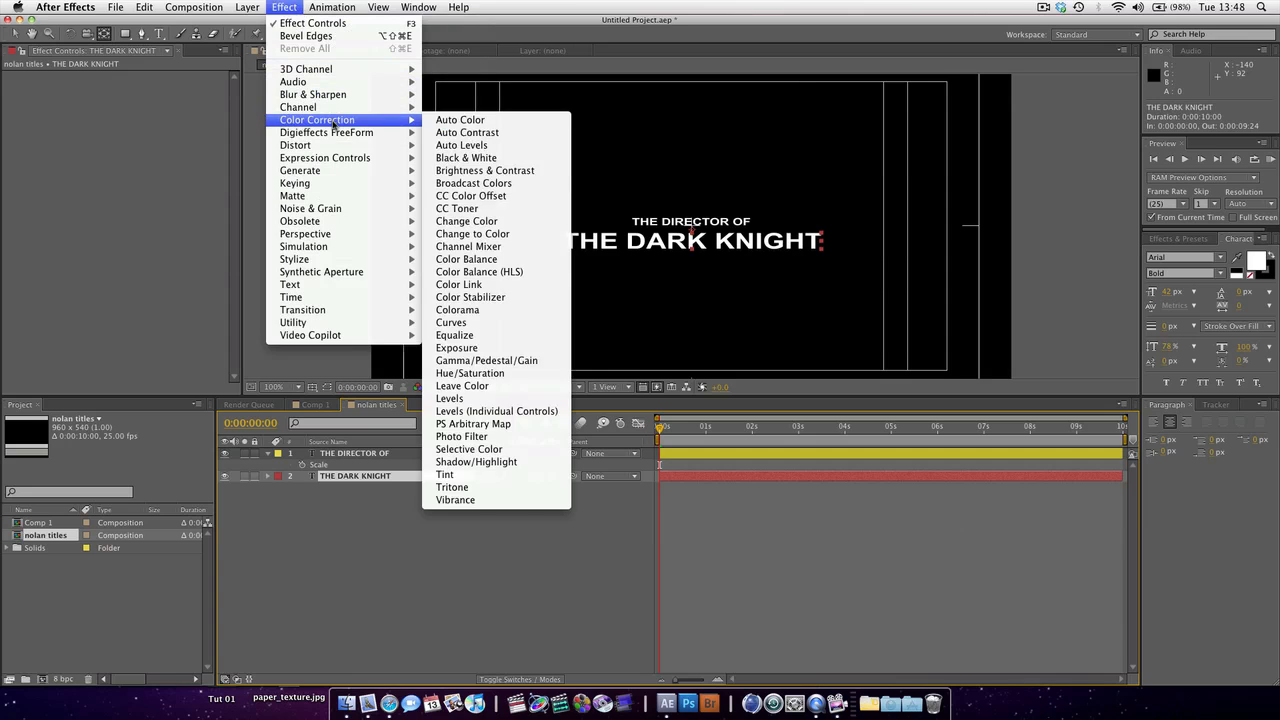
{"action": "mouse_move", "coordinate": [331, 176]}
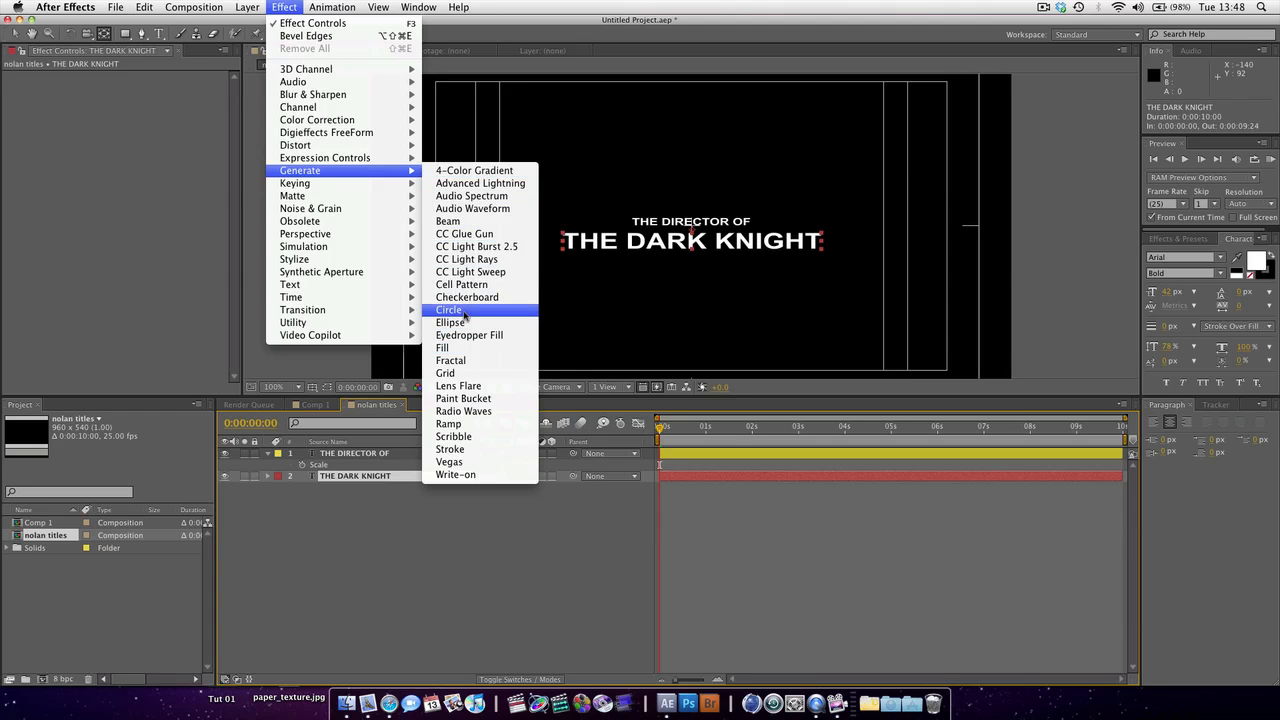
{"action": "left_click", "coordinate": [466, 424]}
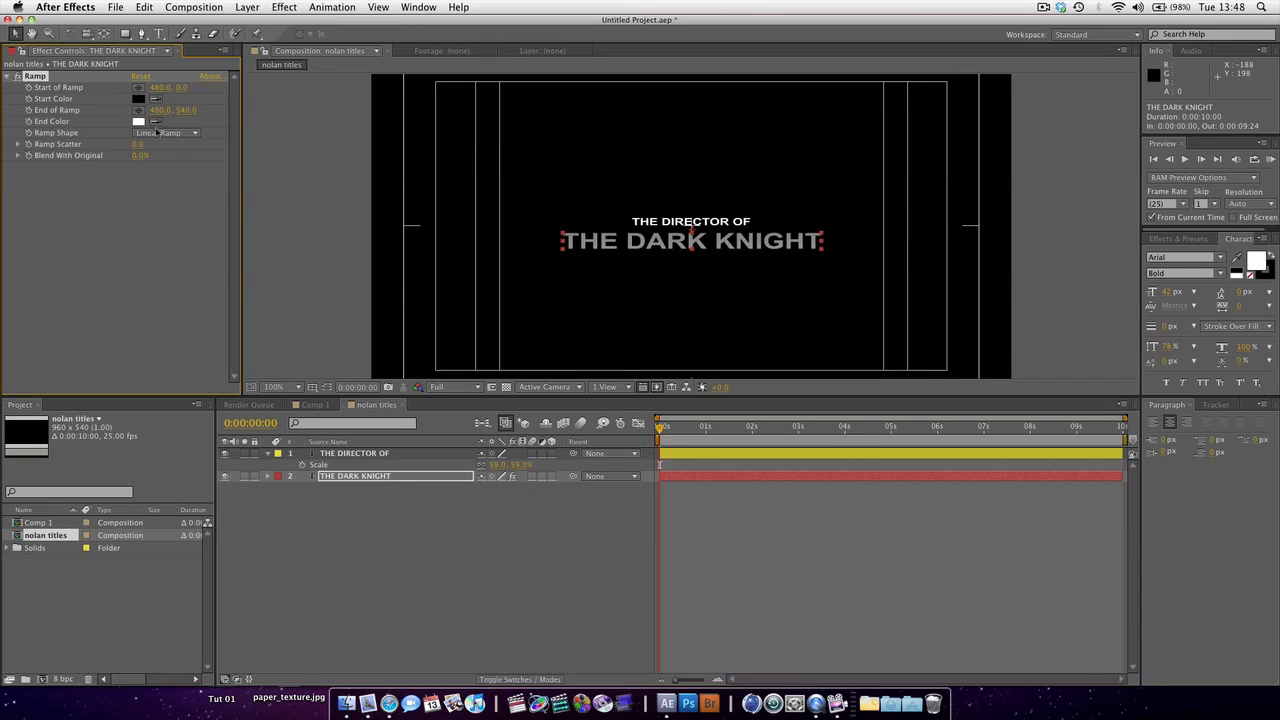
Place the ramp's start point above the titles at about 517, 153 and its end point below them at about 448, 362
{"action": "left_click", "coordinate": [138, 87]}
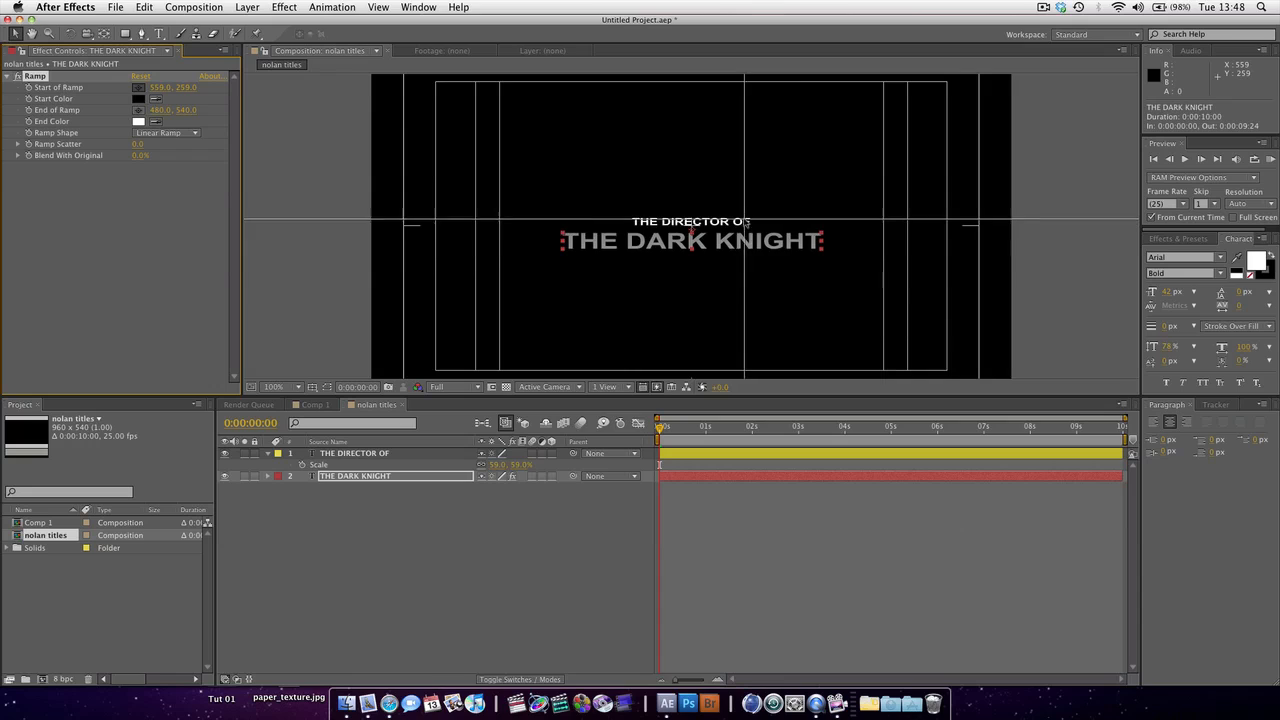
{"action": "left_click", "coordinate": [752, 222]}
{"action": "left_click", "coordinate": [138, 110]}
{"action": "left_click", "coordinate": [710, 286]}
{"action": "mouse_move", "coordinate": [714, 288]}
{"action": "left_mouse_down"}
{"action": "mouse_move", "coordinate": [766, 273]}
{"action": "mouse_move", "coordinate": [683, 268]}
{"action": "mouse_move", "coordinate": [663, 332]}
{"action": "mouse_move", "coordinate": [728, 253]}
{"action": "mouse_move", "coordinate": [764, 172]}
{"action": "mouse_move", "coordinate": [751, 152]}
{"action": "mouse_move", "coordinate": [716, 150]}
{"action": "left_mouse_up"}
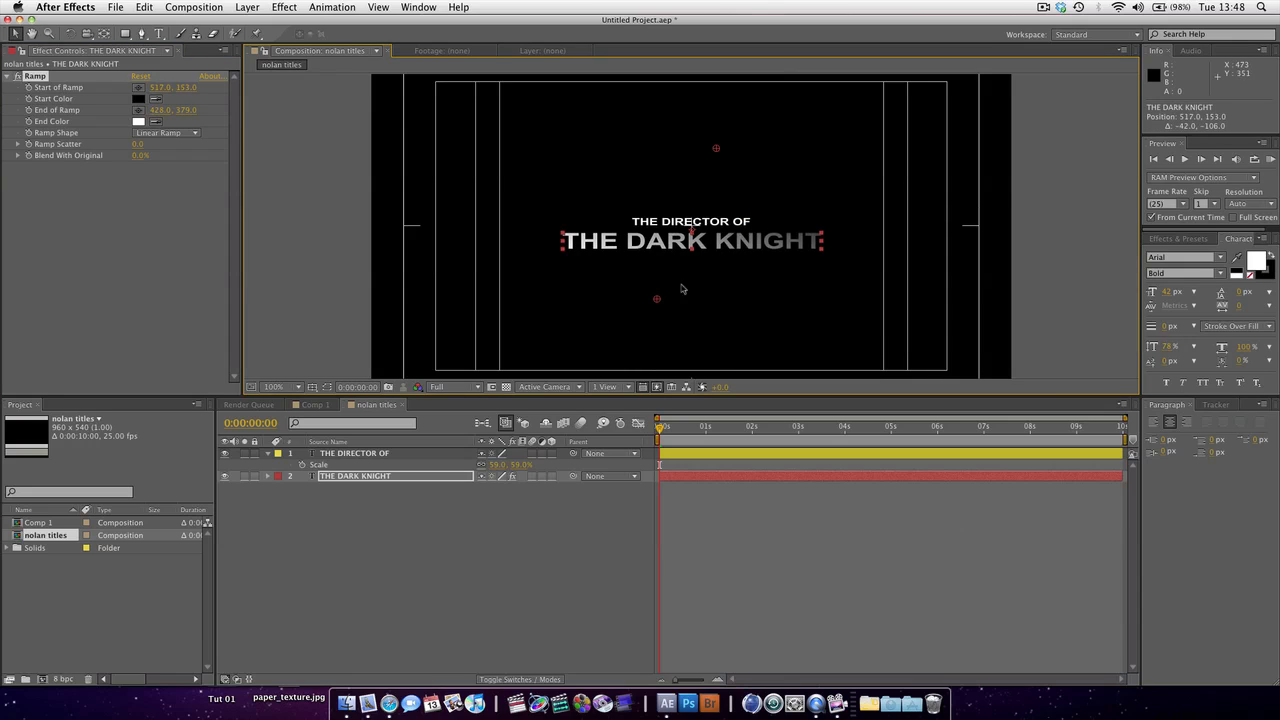
{"action": "left_click_drag", "start_coordinate": [660, 300], "coordinate": [646, 295]}
{"action": "left_click_drag", "start_coordinate": [648, 290], "coordinate": [685, 296]}
{"action": "left_click_drag", "start_coordinate": [695, 293], "coordinate": [670, 288]}
Add a Stylize Emboss effect to THE DARK KNIGHT with direction 183°, contrast 147 and 24% blend with original
{"action": "left_click", "coordinate": [311, 7]}
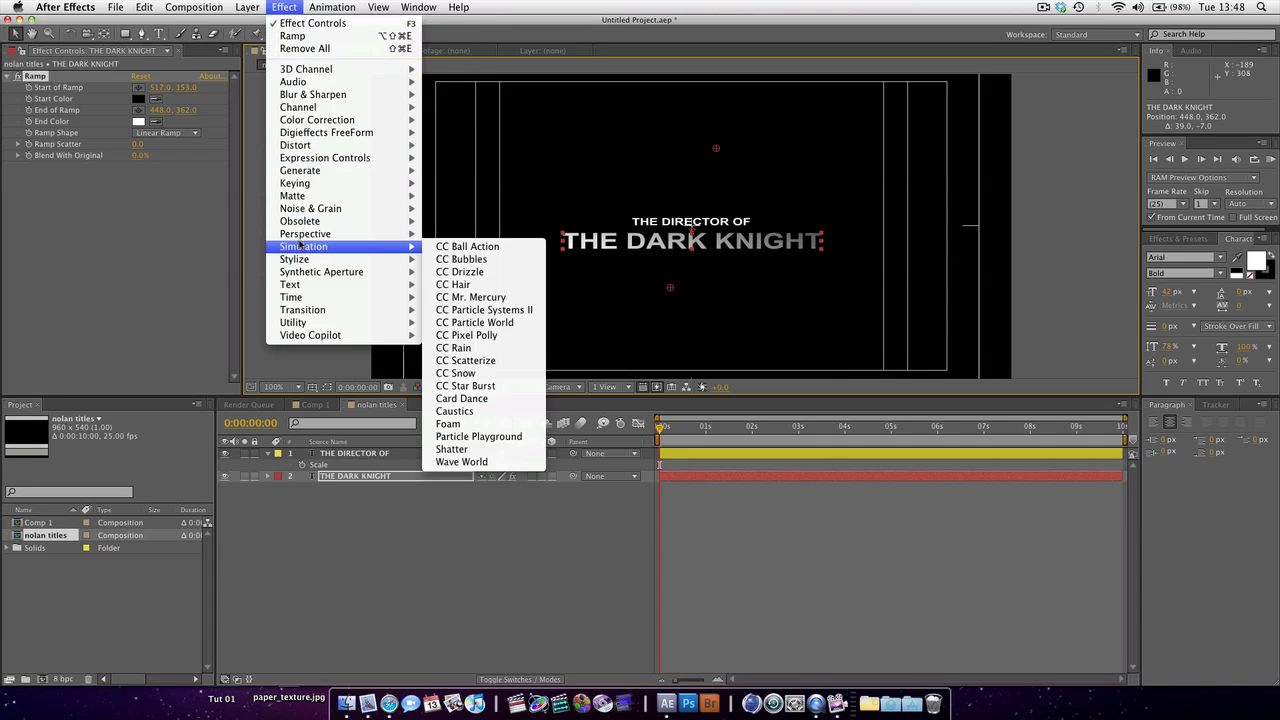
{"action": "mouse_move", "coordinate": [303, 267]}
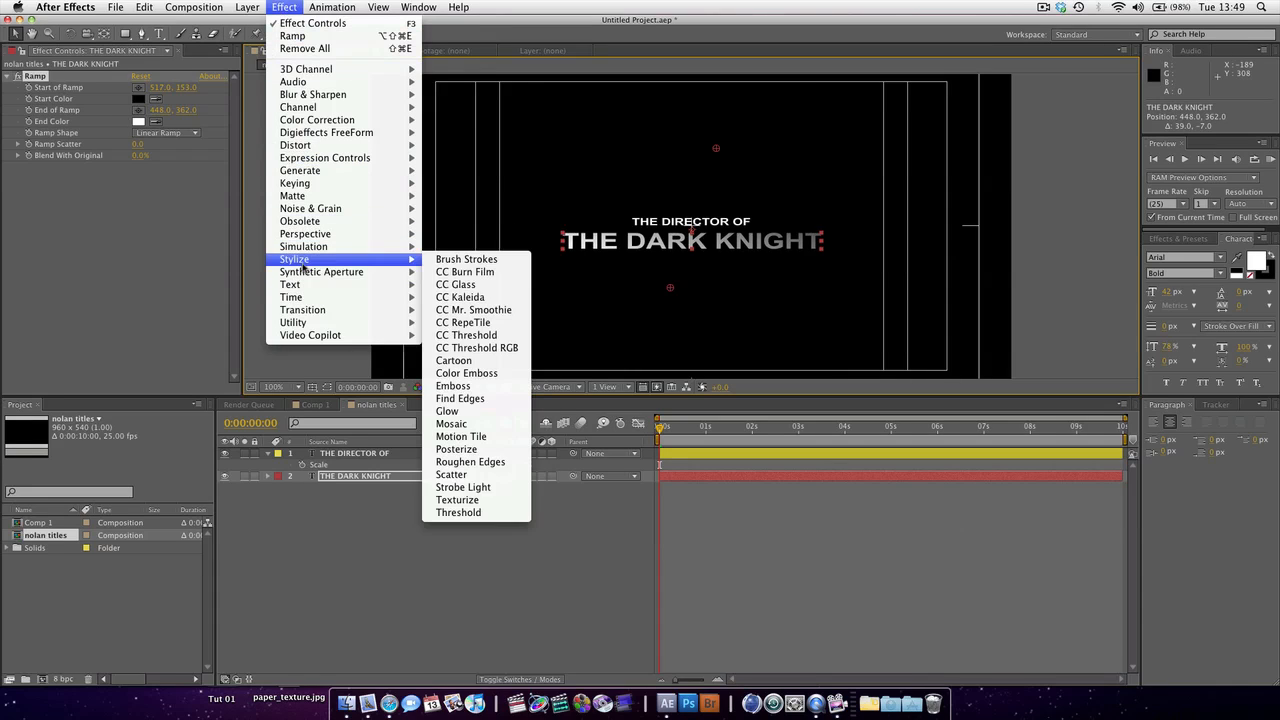
{"action": "left_click", "coordinate": [482, 387]}
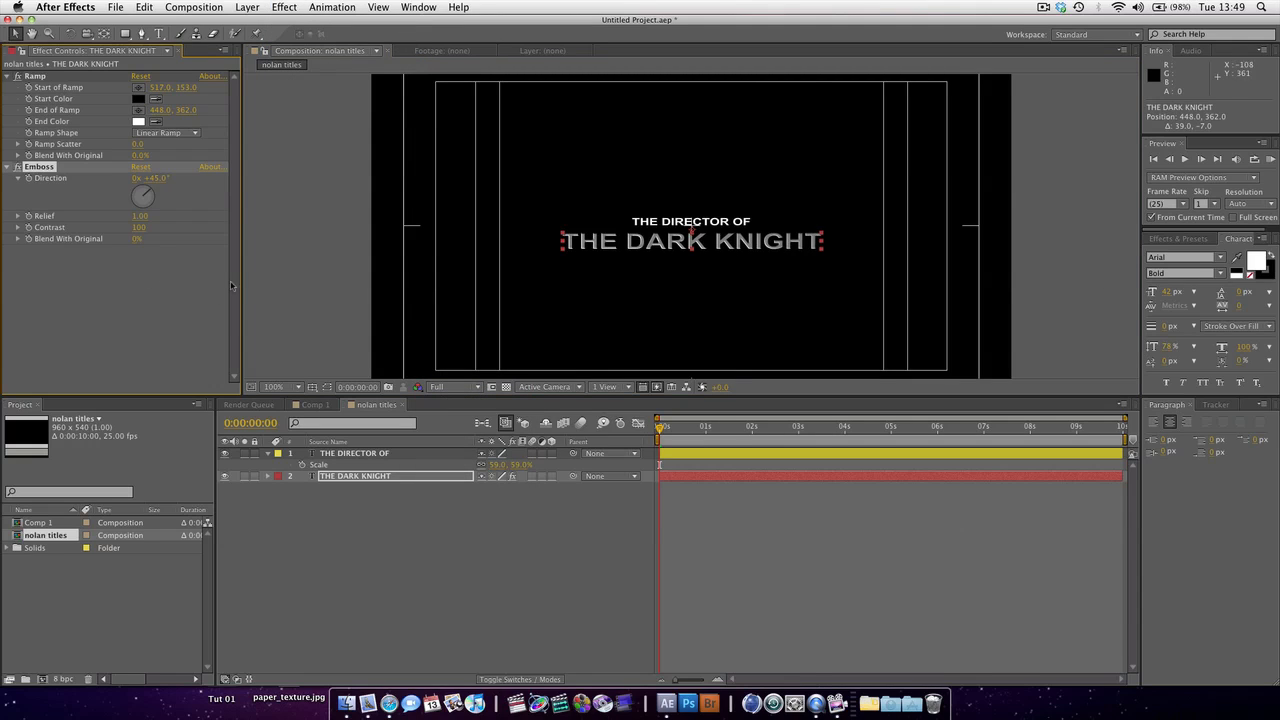
{"action": "left_click_drag", "start_coordinate": [147, 192], "coordinate": [138, 213]}
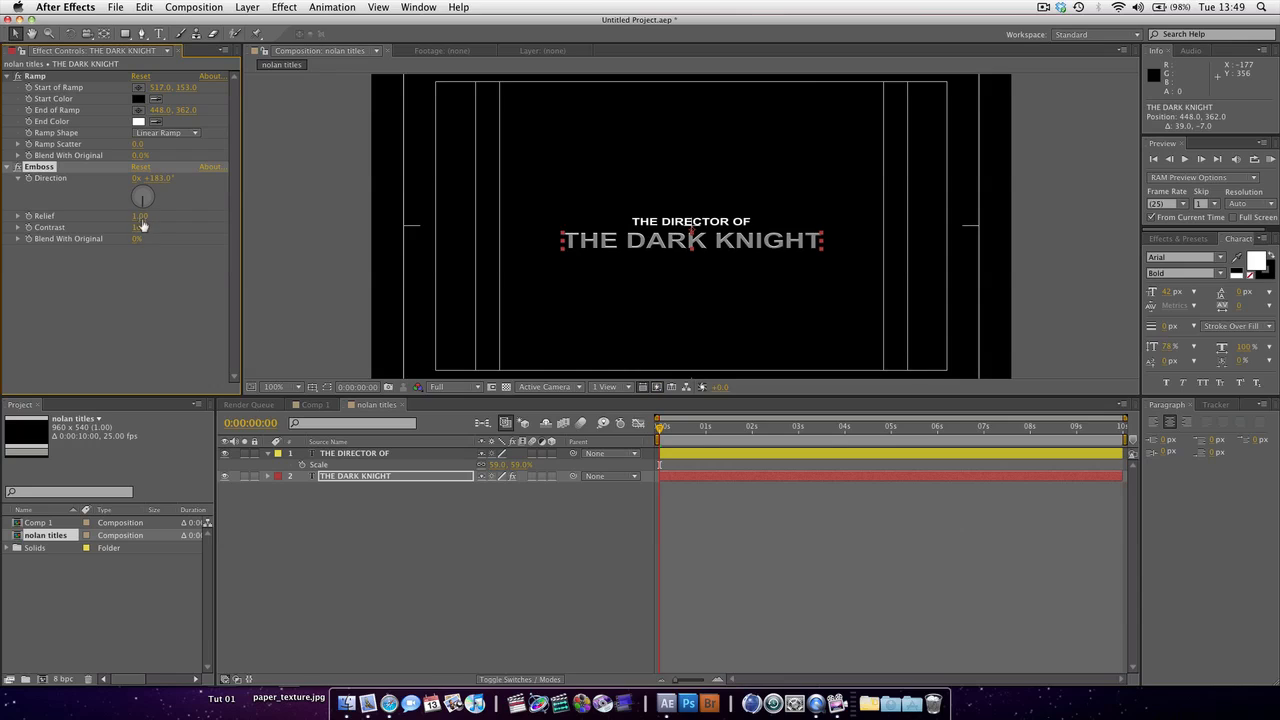
{"action": "left_click", "coordinate": [142, 216]}
{"action": "left_click", "coordinate": [166, 241]}
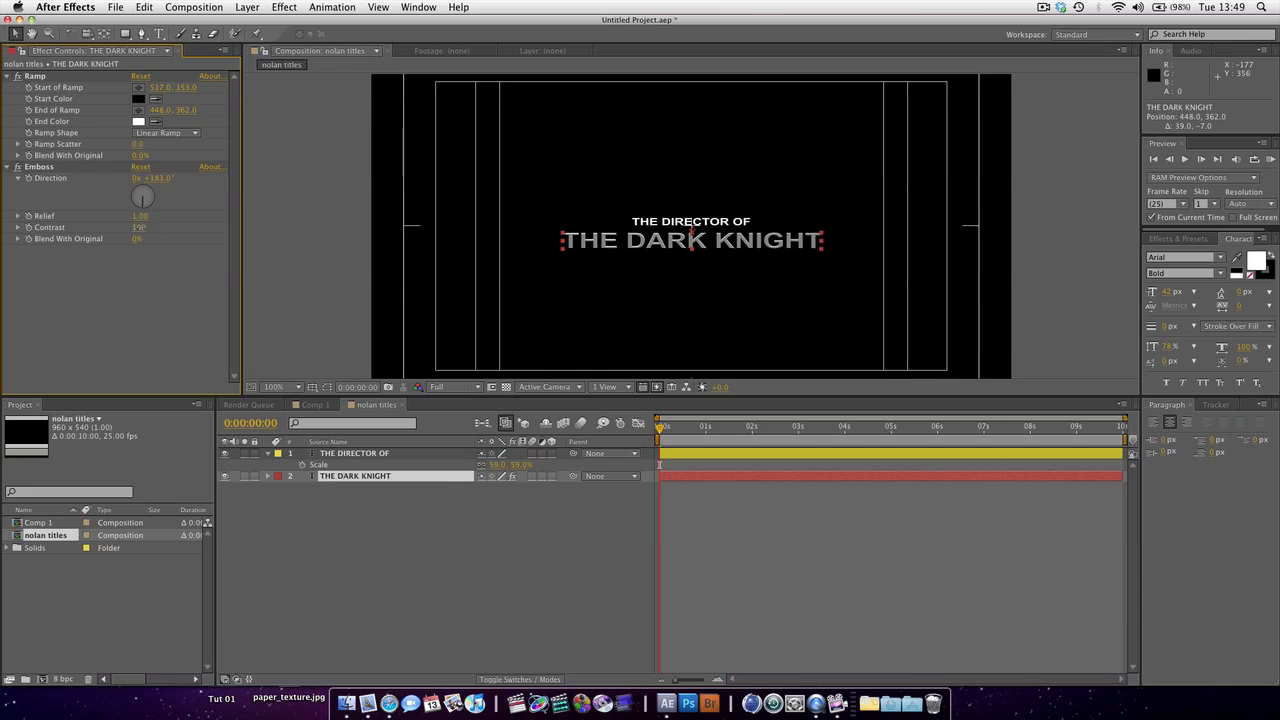
{"action": "left_click_drag", "start_coordinate": [141, 228], "coordinate": [148, 228]}
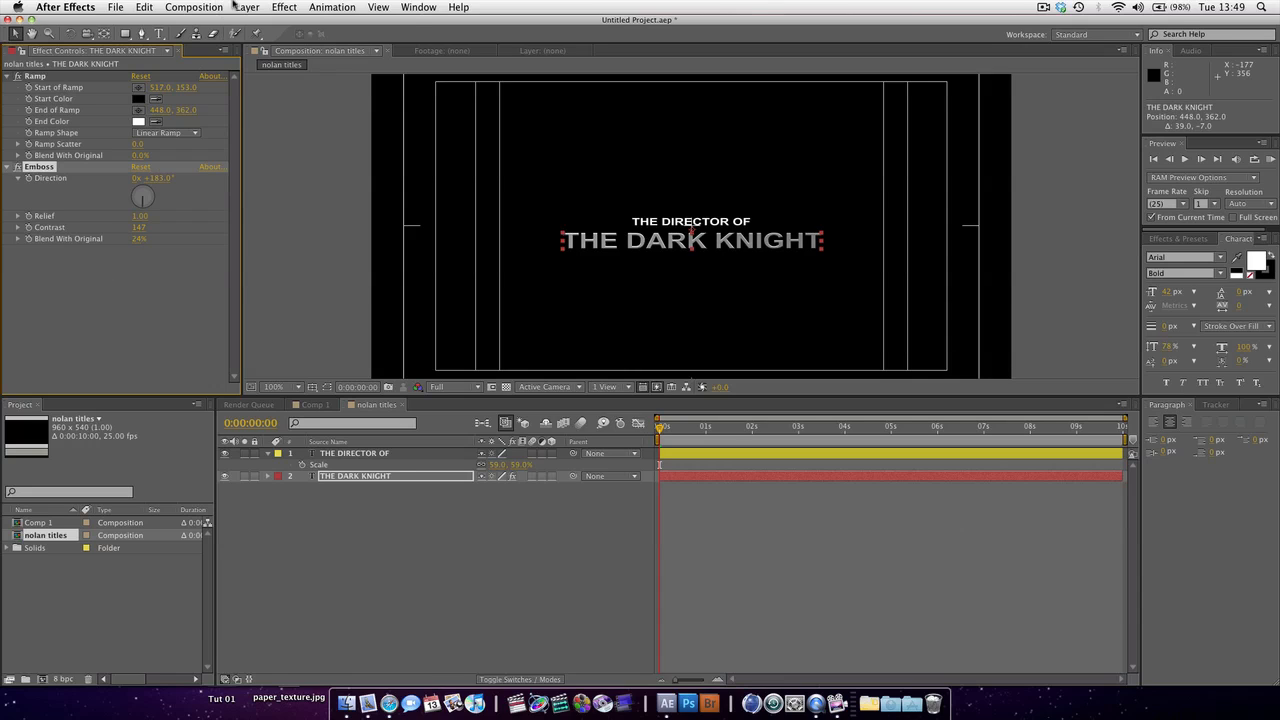
Add a Levels effect to THE DARK KNIGHT with input black 55 and input white 203
{"action": "left_click", "coordinate": [284, 7]}
{"action": "mouse_move", "coordinate": [340, 146]}
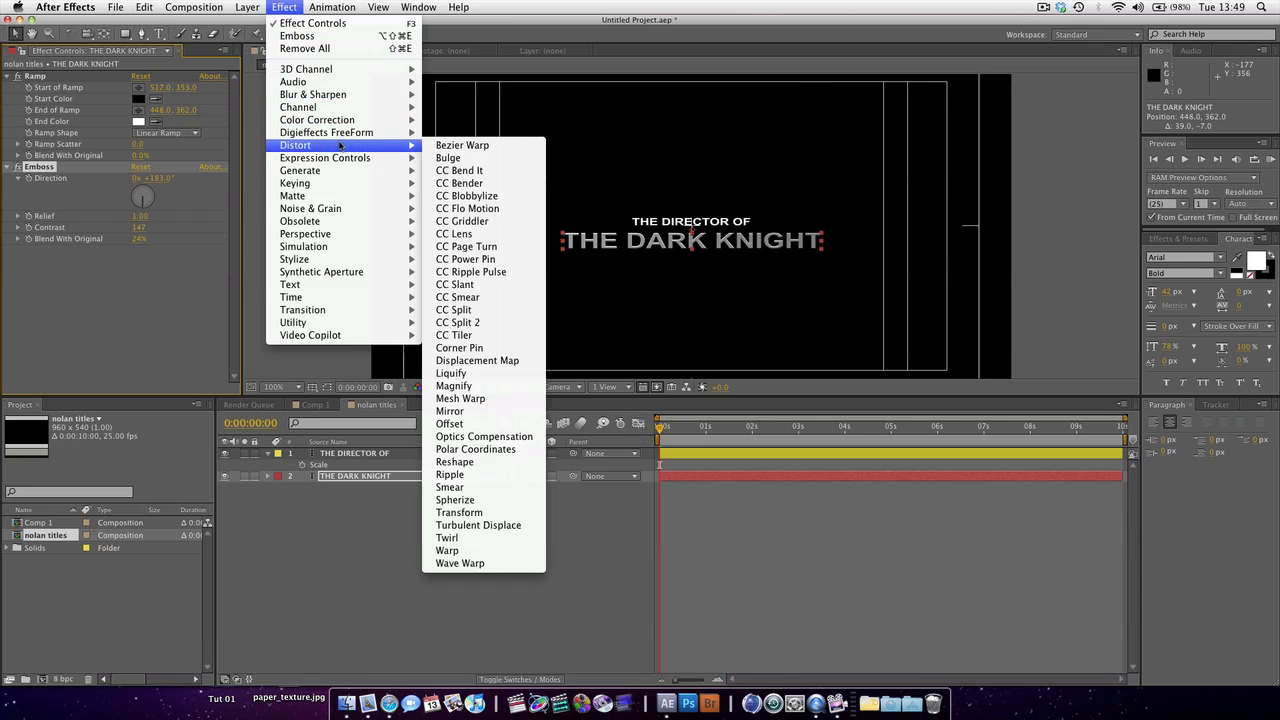
{"action": "mouse_move", "coordinate": [341, 121]}
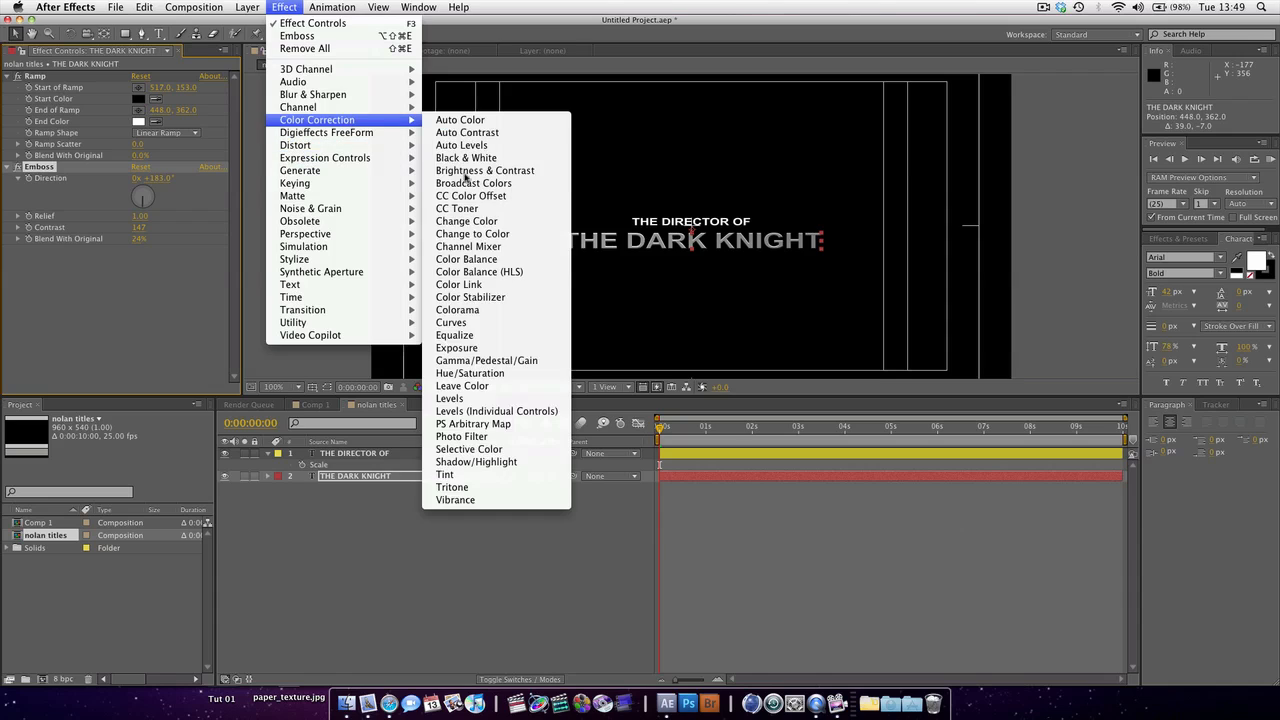
{"action": "left_click", "coordinate": [466, 401]}
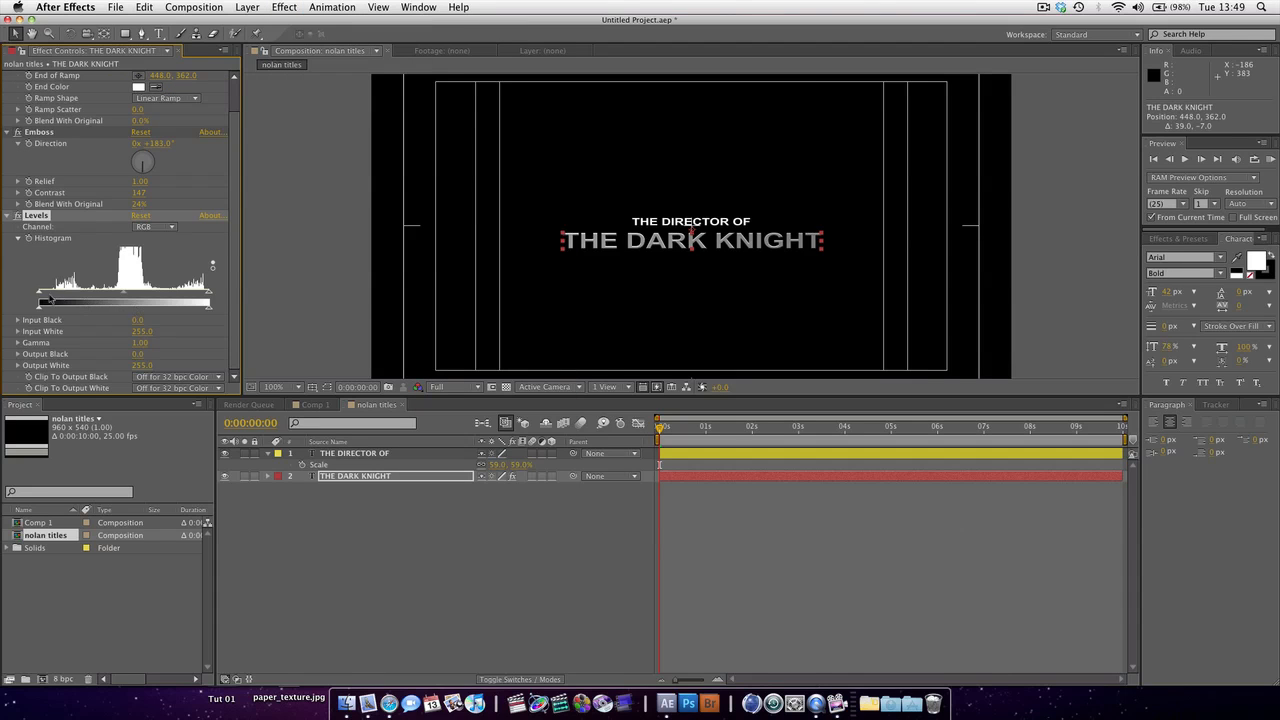
{"action": "left_click_drag", "start_coordinate": [41, 296], "coordinate": [80, 298]}
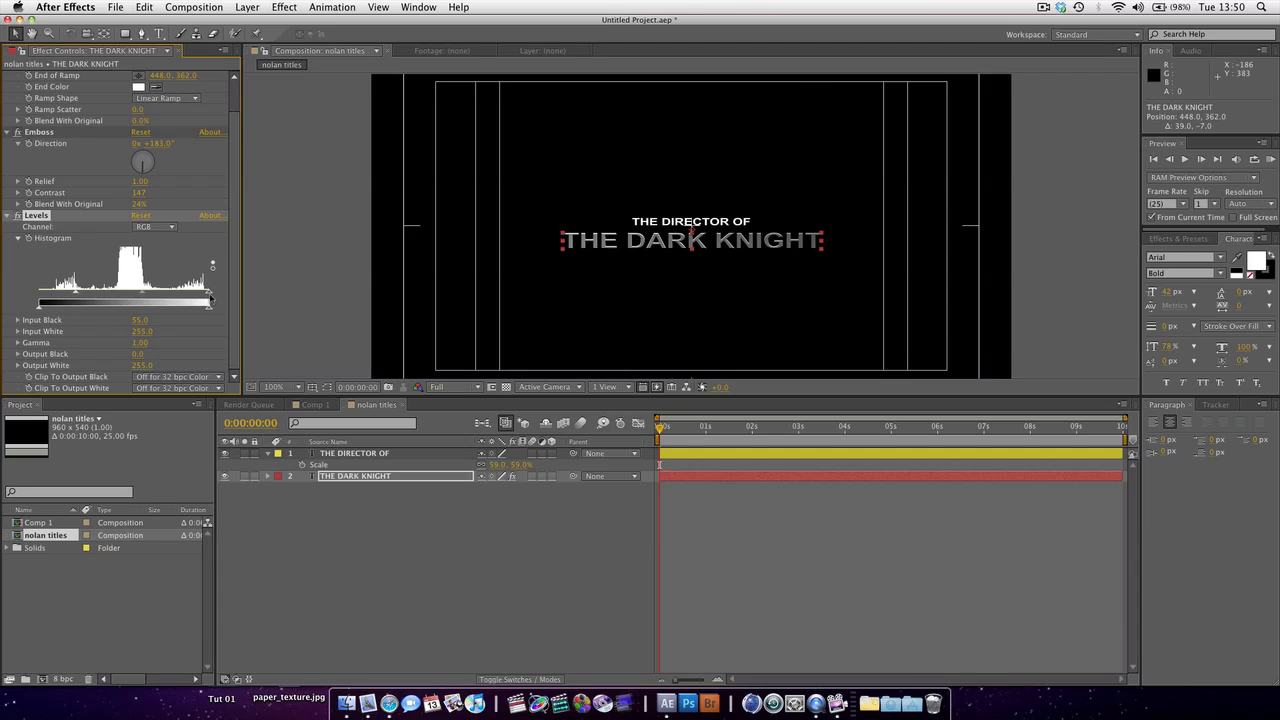
{"action": "left_click_drag", "start_coordinate": [208, 302], "coordinate": [132, 298]}
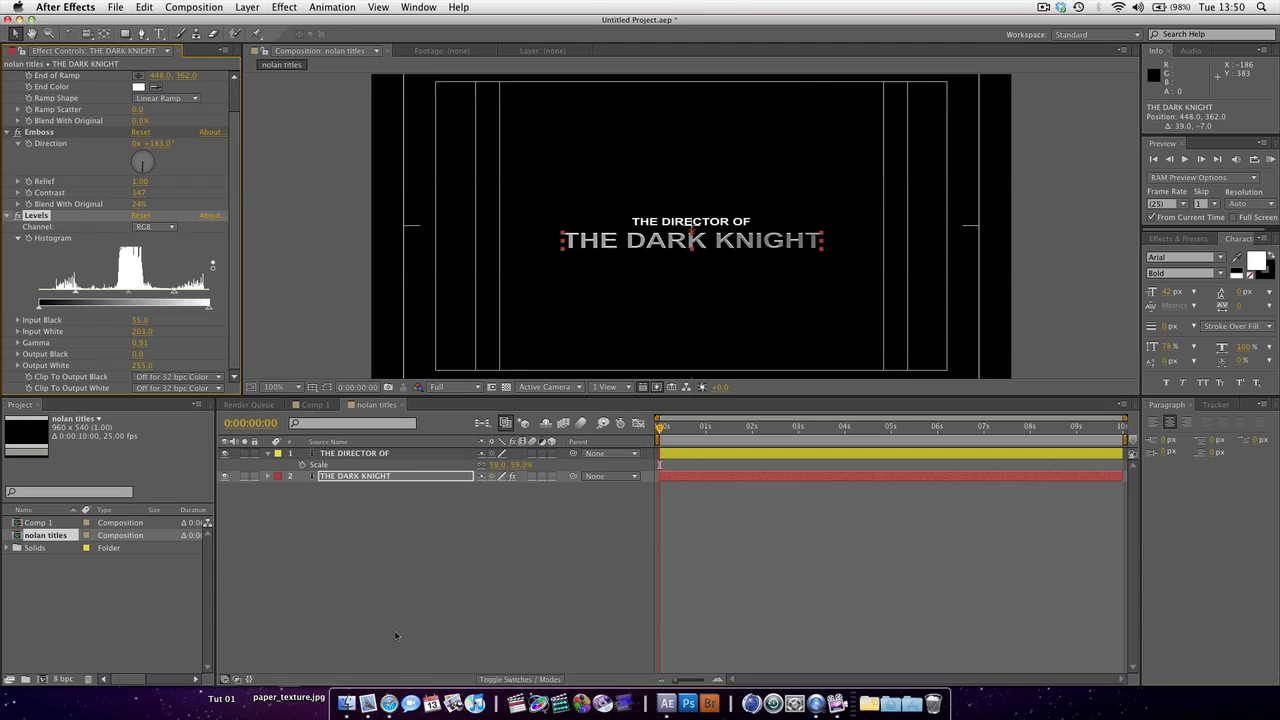
Compare the title with the Inception trailer in Safari, return to After Effects and set the Levels gamma to 1.06
{"action": "left_click", "coordinate": [389, 703]}
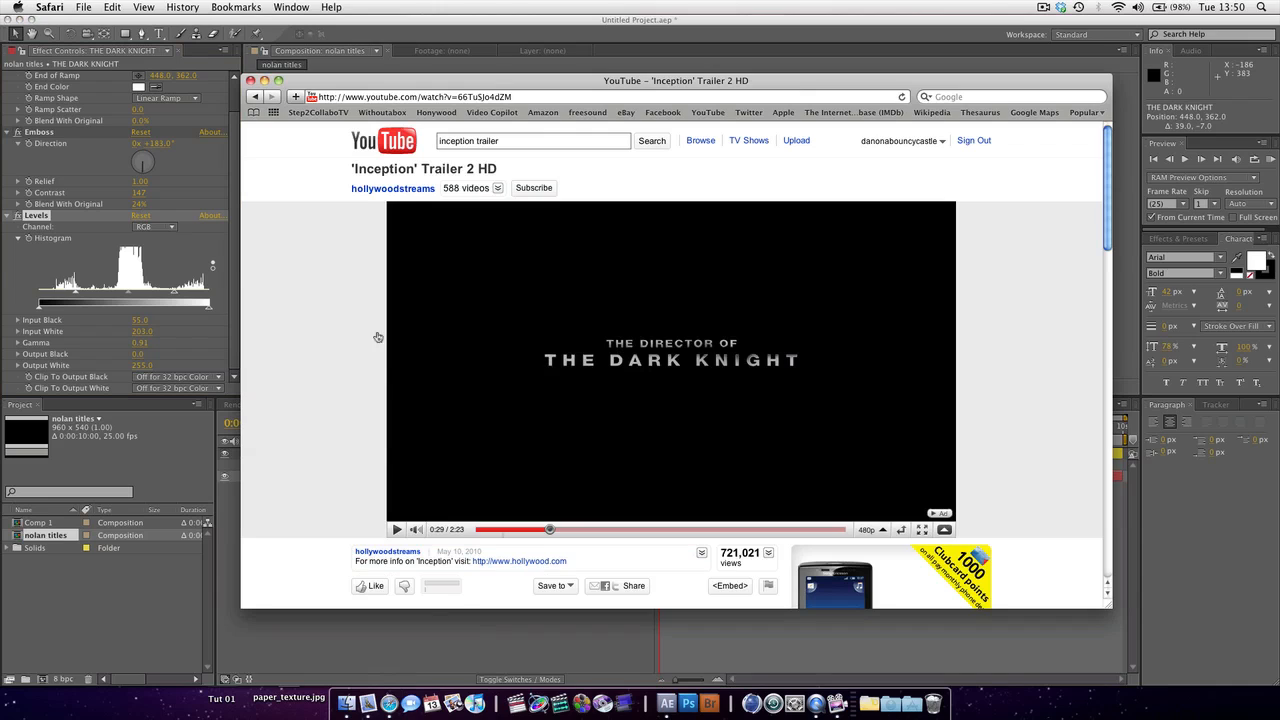
{"action": "left_click", "coordinate": [226, 243]}
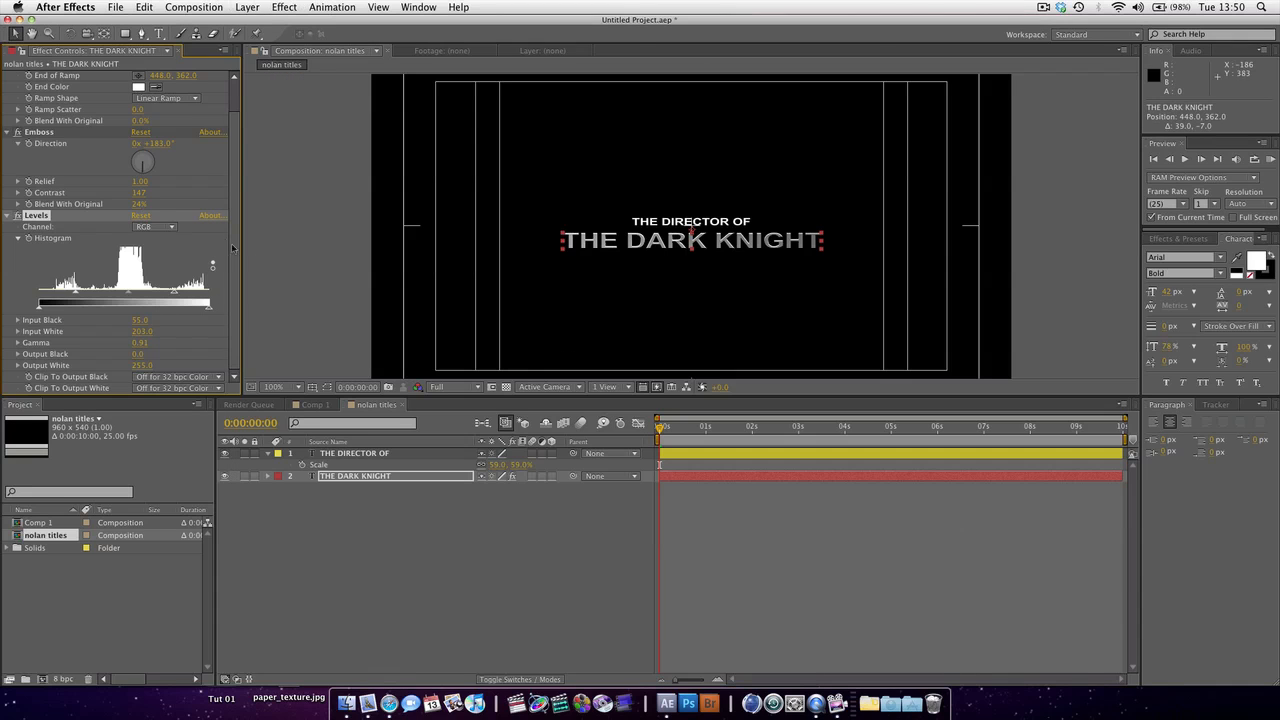
{"action": "left_click_drag", "start_coordinate": [132, 296], "coordinate": [120, 296]}
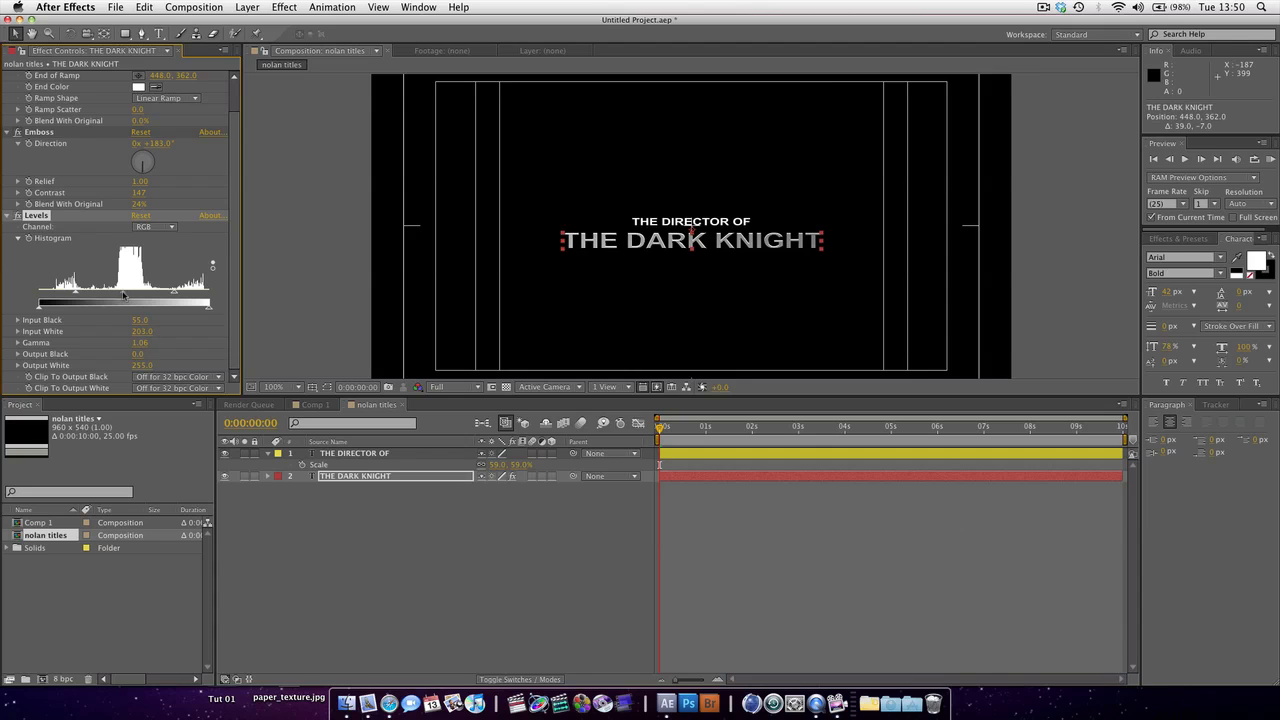
{"action": "left_click", "coordinate": [815, 613]}
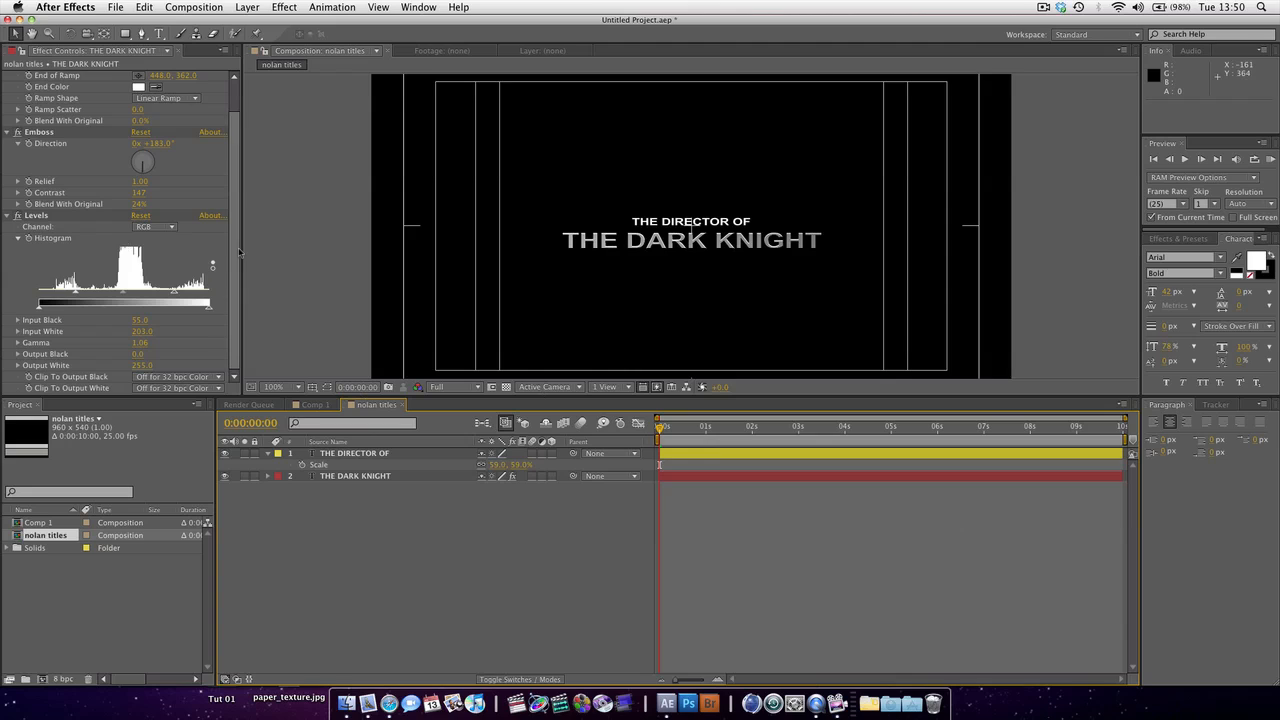
Copy the Ramp, Emboss and Levels effects from THE DARK KNIGHT onto the THE DIRECTOR OF layer
{"action": "left_click", "coordinate": [62, 218]}
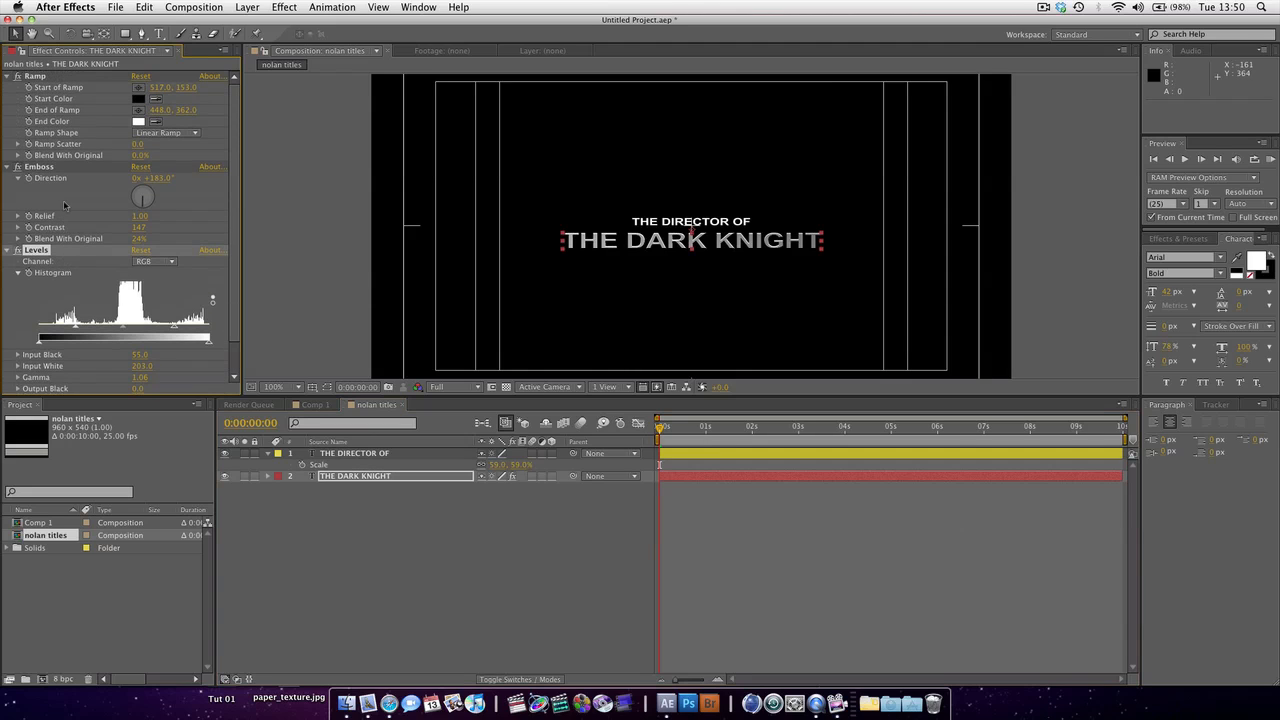
{"action": "left_click", "coordinate": [40, 75], "text": "shift"}
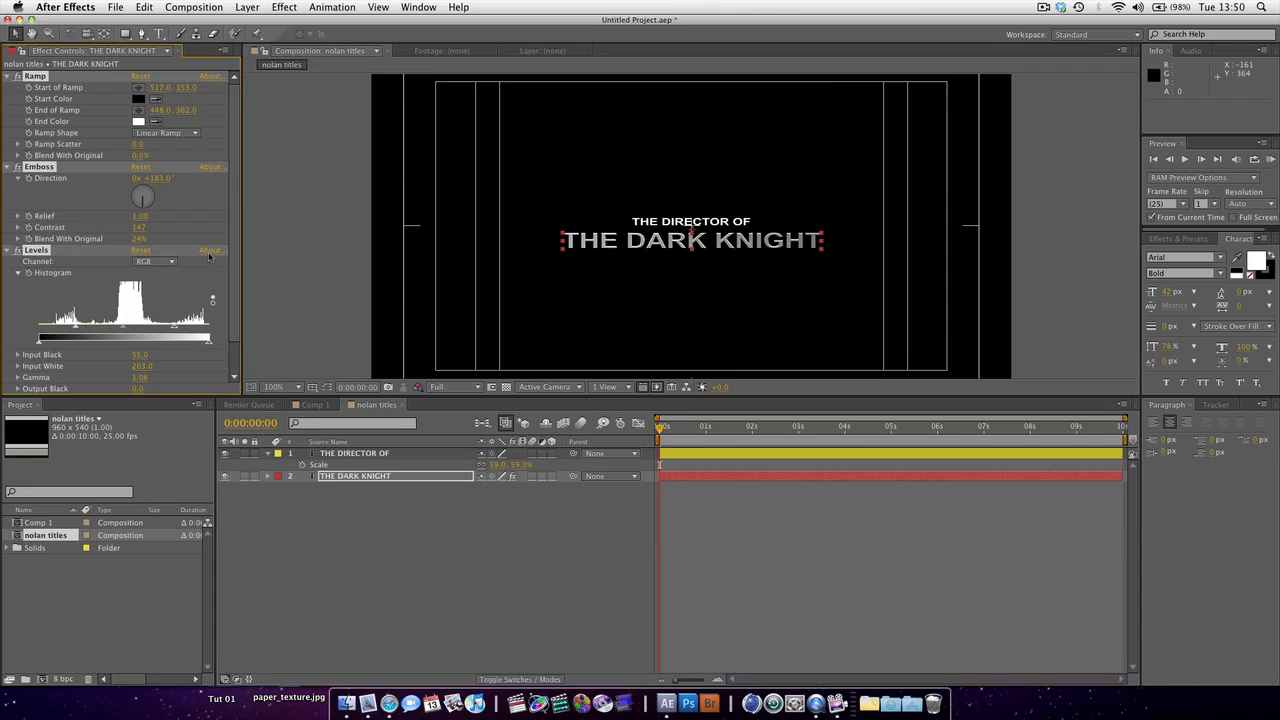
{"action": "left_click", "coordinate": [378, 454]}
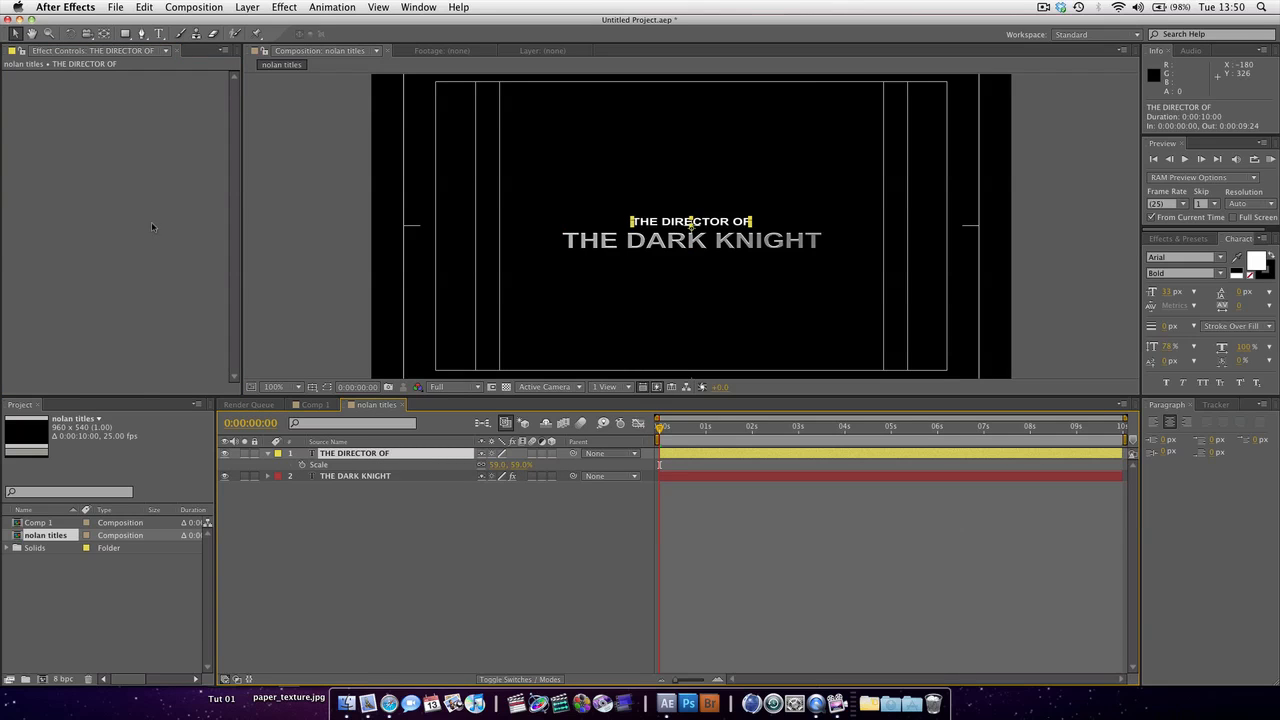
{"action": "key", "text": "super+v"}
{"action": "left_click", "coordinate": [498, 554]}
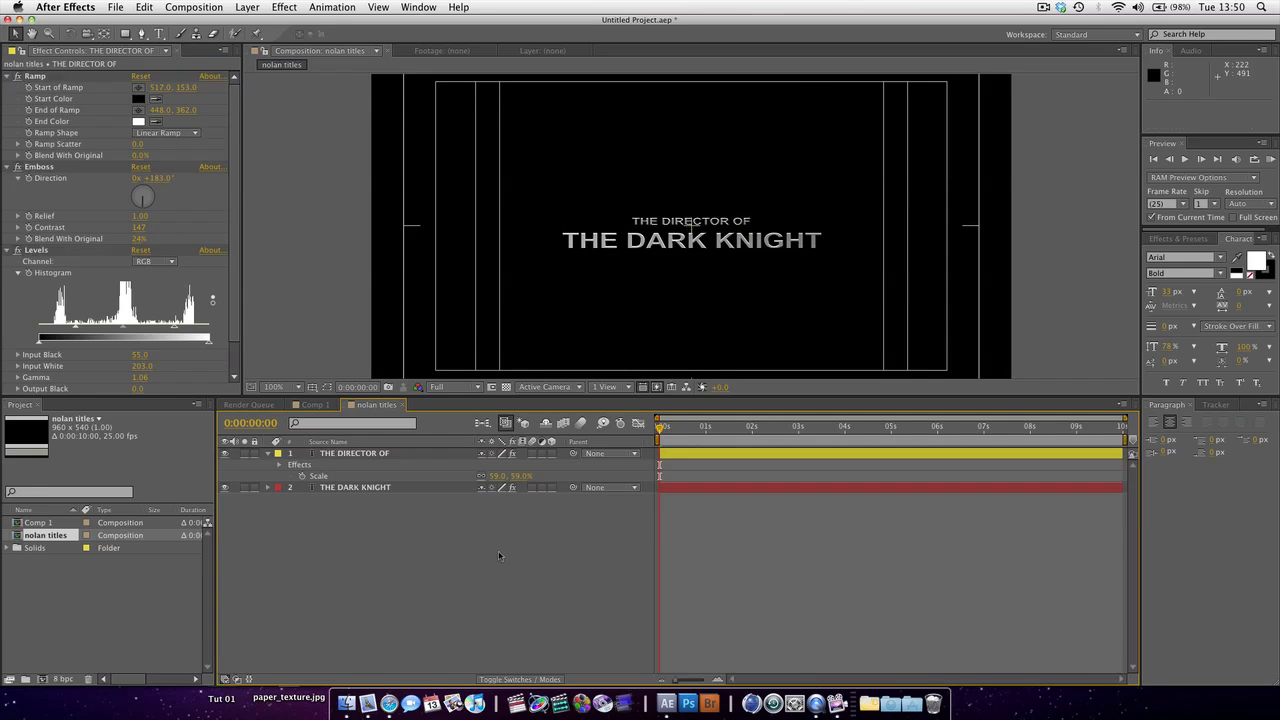
Add a Tracking text animator to THE DARK KNIGHT and keyframe its tracking type and amount at 0:00:00:00
{"action": "left_click", "coordinate": [352, 490]}
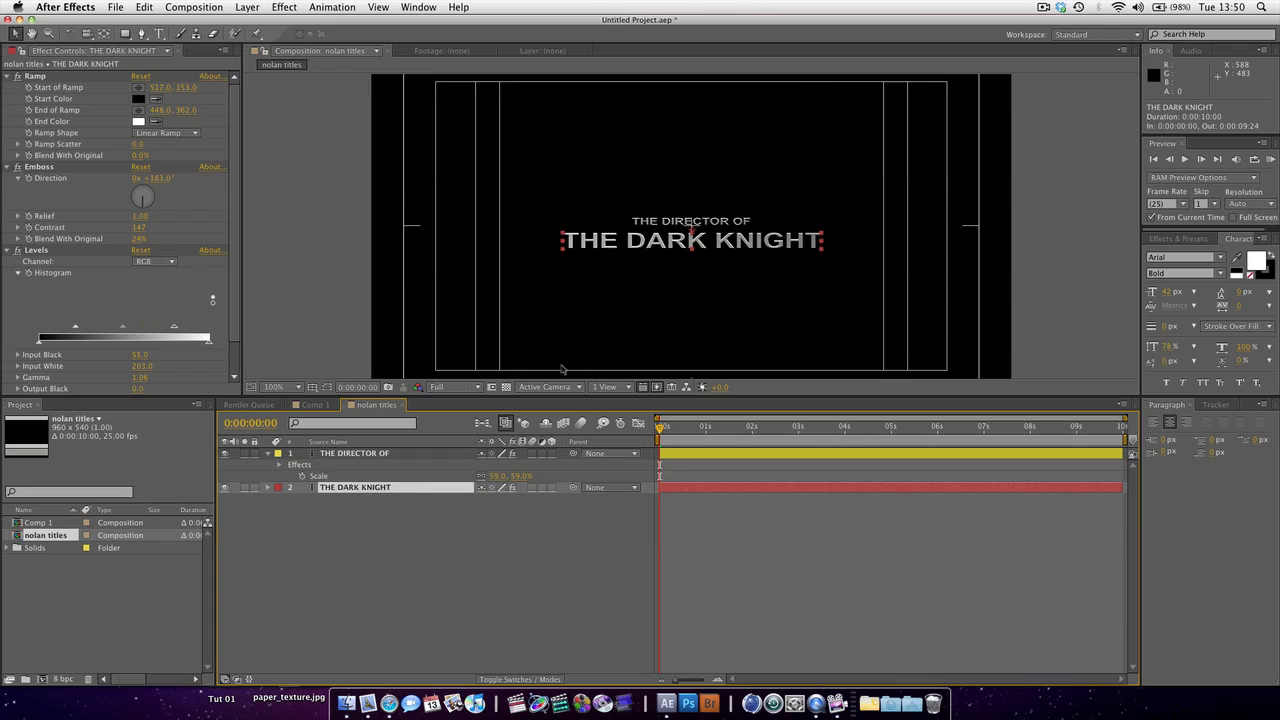
{"action": "left_click", "coordinate": [331, 7]}
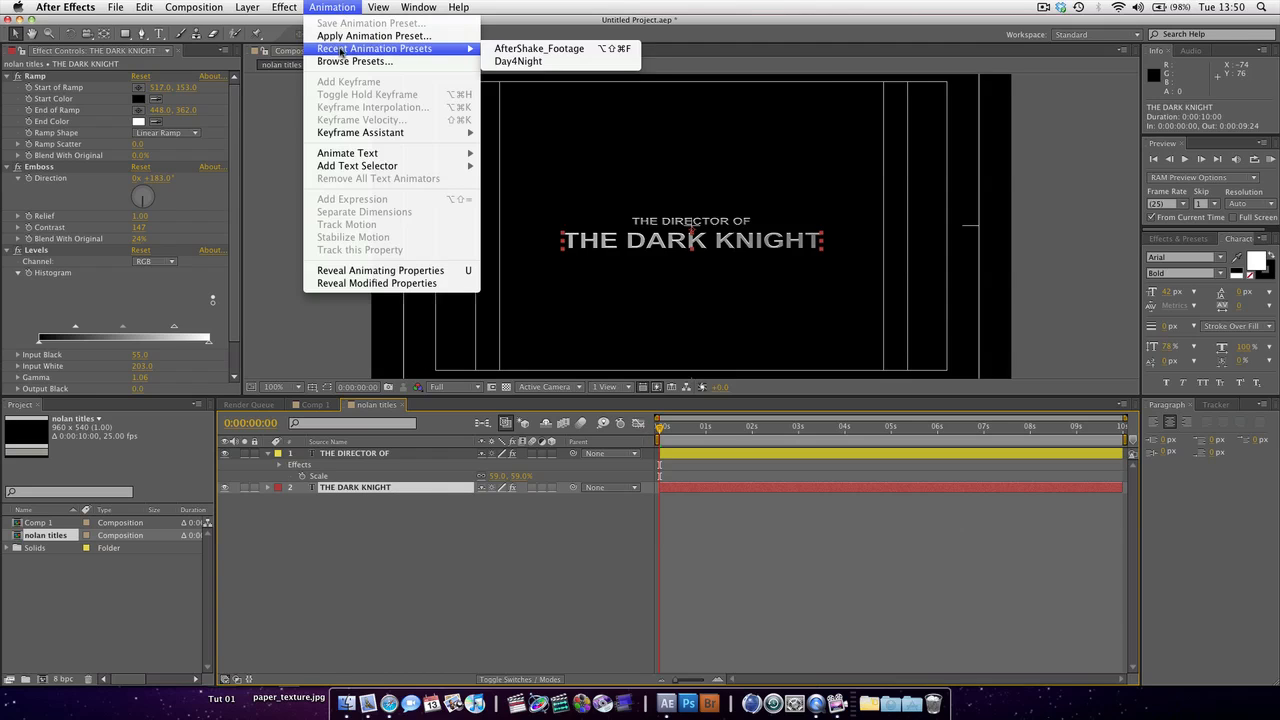
{"action": "mouse_move", "coordinate": [380, 155]}
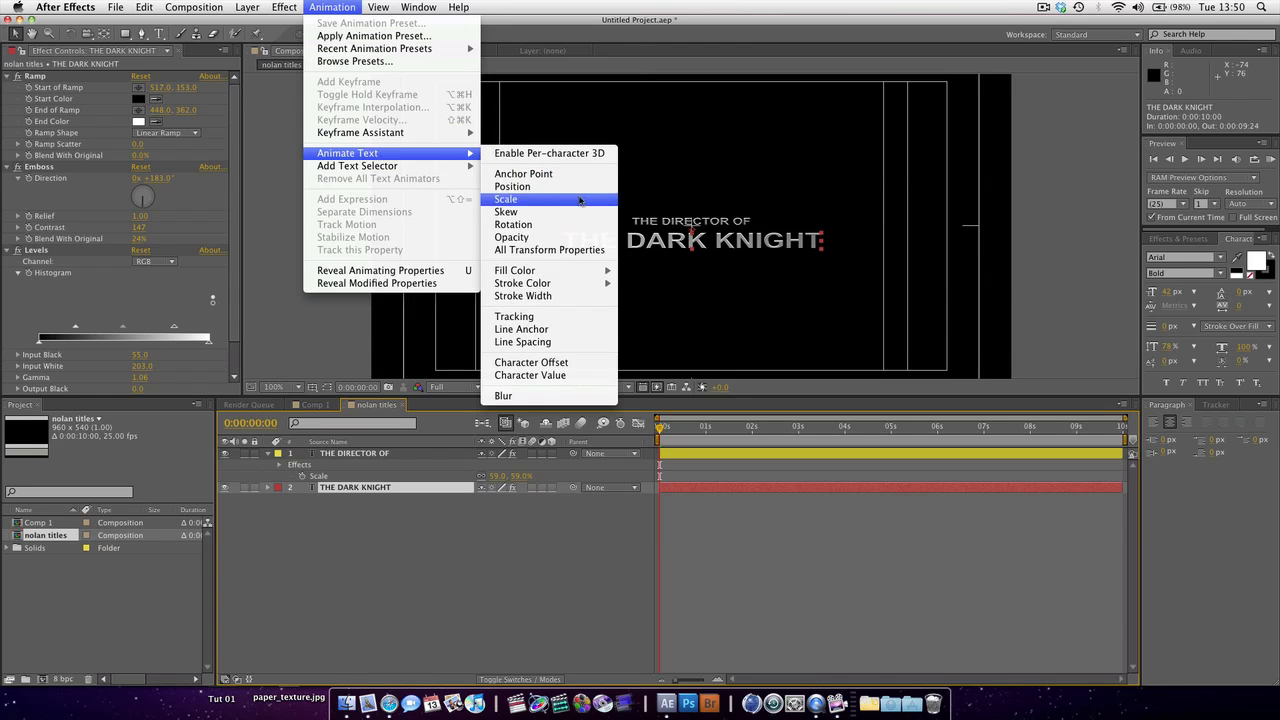
{"action": "left_click", "coordinate": [549, 318]}
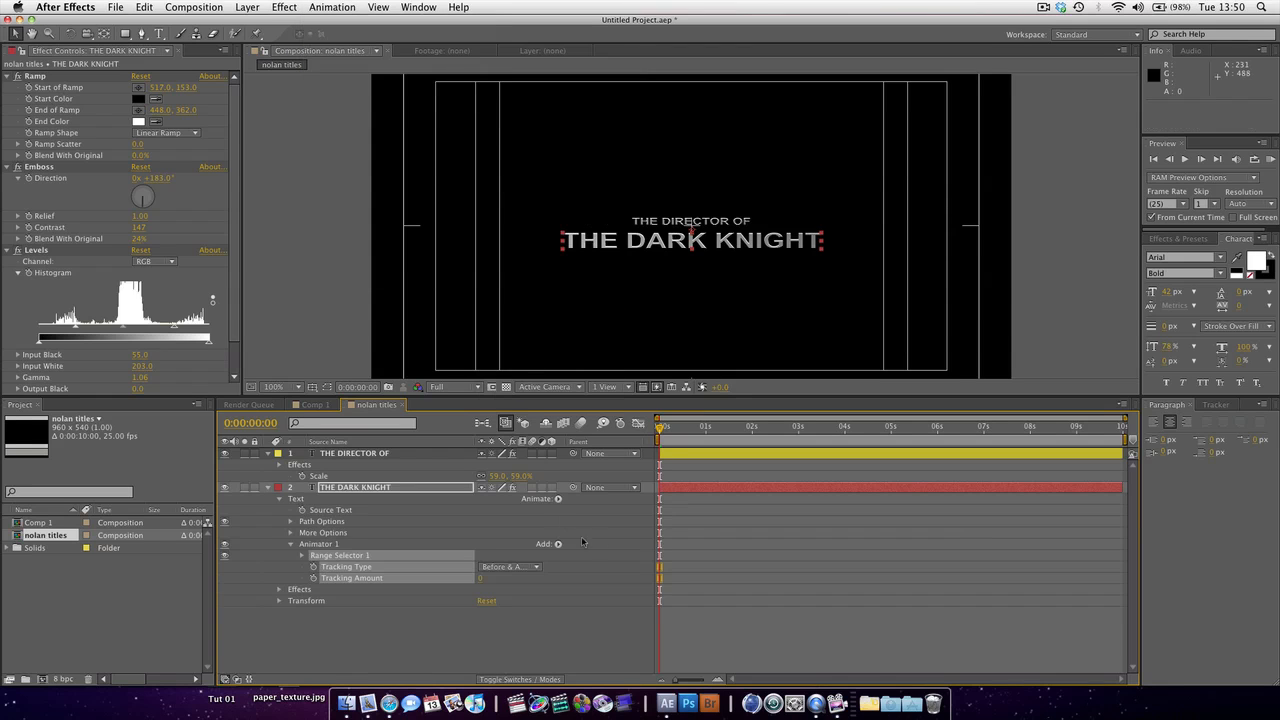
{"action": "left_click", "coordinate": [313, 578]}
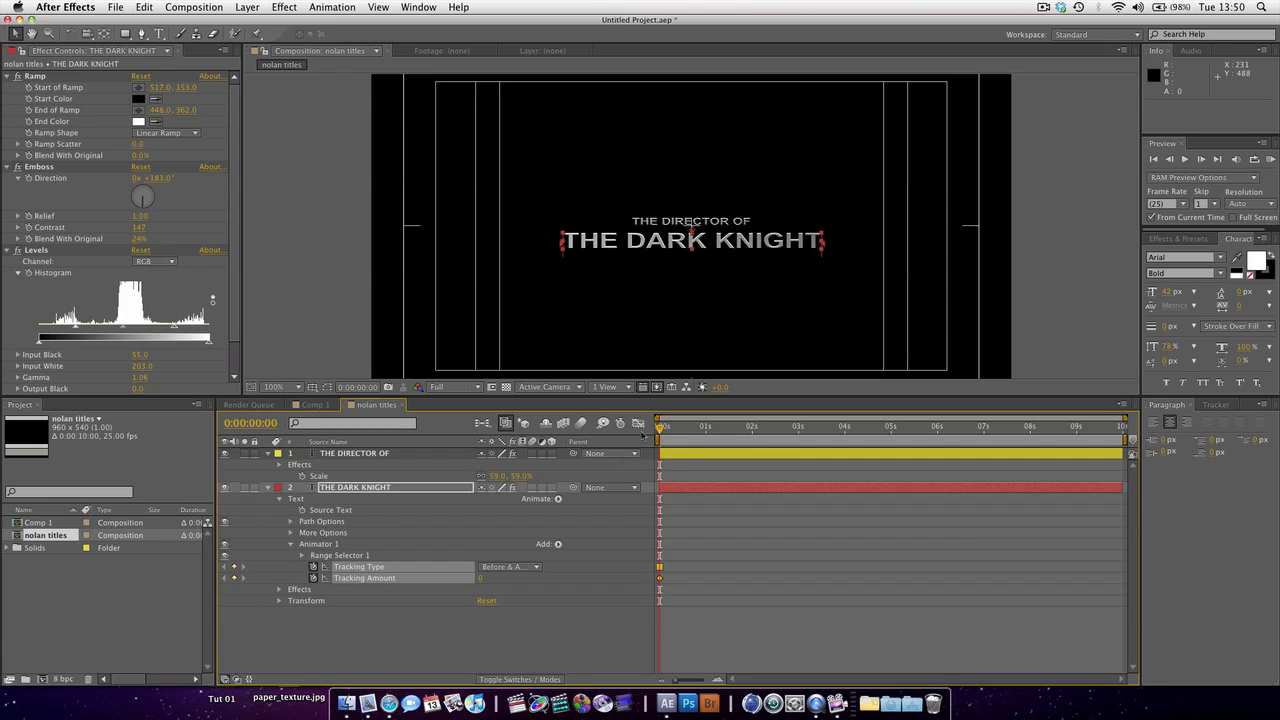
Keyframe THE DARK KNIGHT's tracking amount at 5 at the two-second mark and scrub around that time to check the spread
{"action": "left_click_drag", "start_coordinate": [662, 428], "coordinate": [753, 434]}
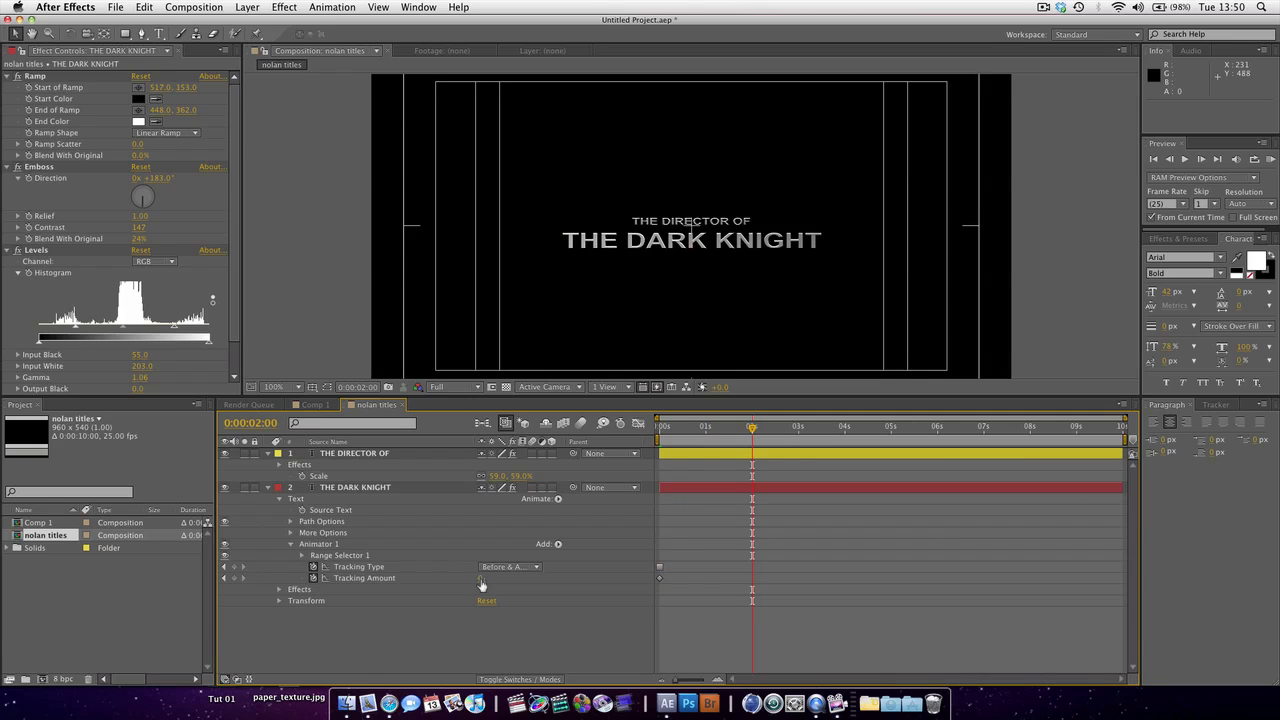
{"action": "mouse_move", "coordinate": [482, 586]}
{"action": "left_mouse_down"}
{"action": "mouse_move", "coordinate": [520, 586]}
{"action": "mouse_move", "coordinate": [485, 584]}
{"action": "left_mouse_up"}
{"action": "mouse_move", "coordinate": [750, 428]}
{"action": "left_mouse_down"}
{"action": "mouse_move", "coordinate": [622, 432]}
{"action": "mouse_move", "coordinate": [766, 432]}
{"action": "mouse_move", "coordinate": [658, 438]}
{"action": "mouse_move", "coordinate": [750, 432]}
{"action": "left_mouse_up"}
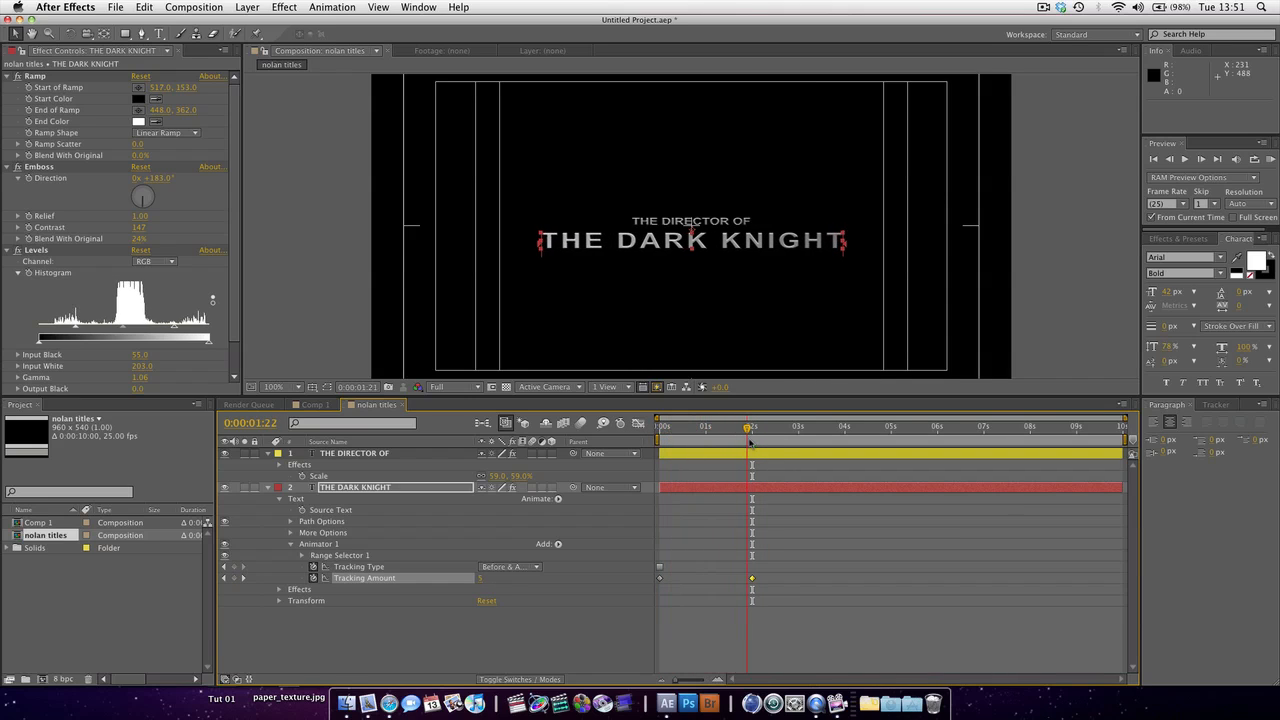
Create a null object and parent the THE DIRECTOR OF and THE DARK KNIGHT layers to it
{"action": "left_click", "coordinate": [362, 453]}
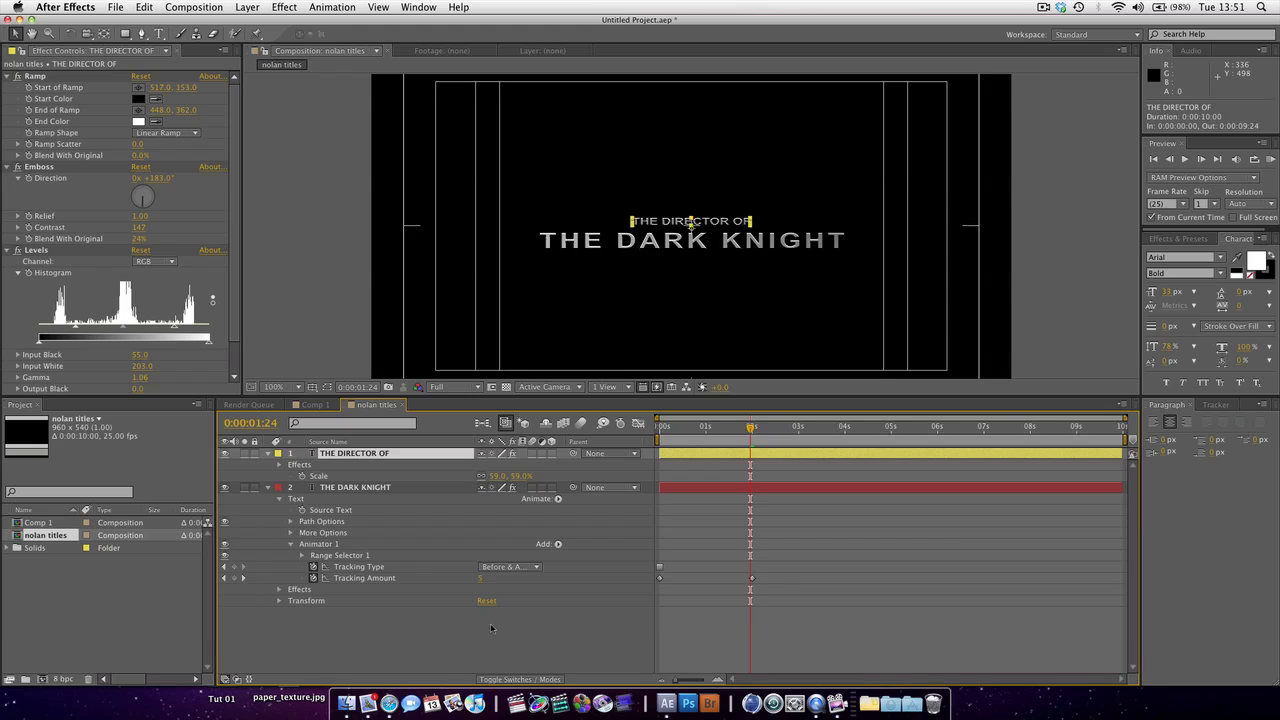
{"action": "right_click", "coordinate": [533, 635]}
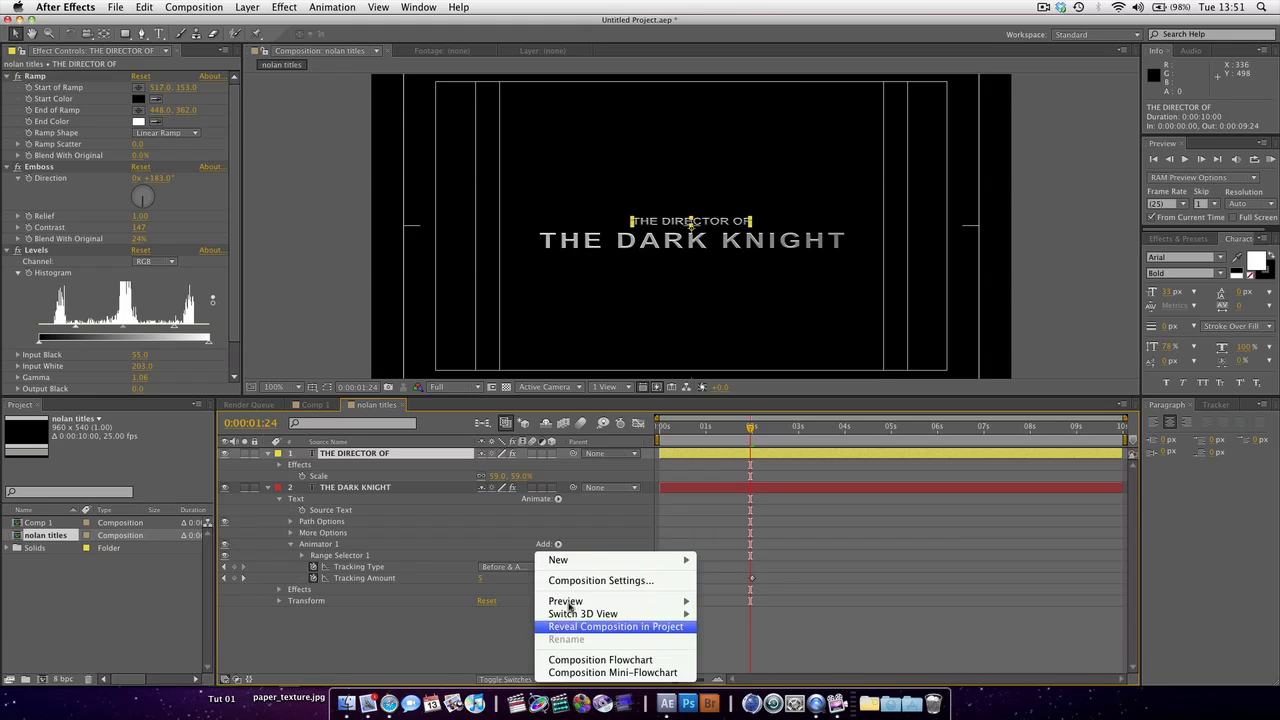
{"action": "mouse_move", "coordinate": [594, 558]}
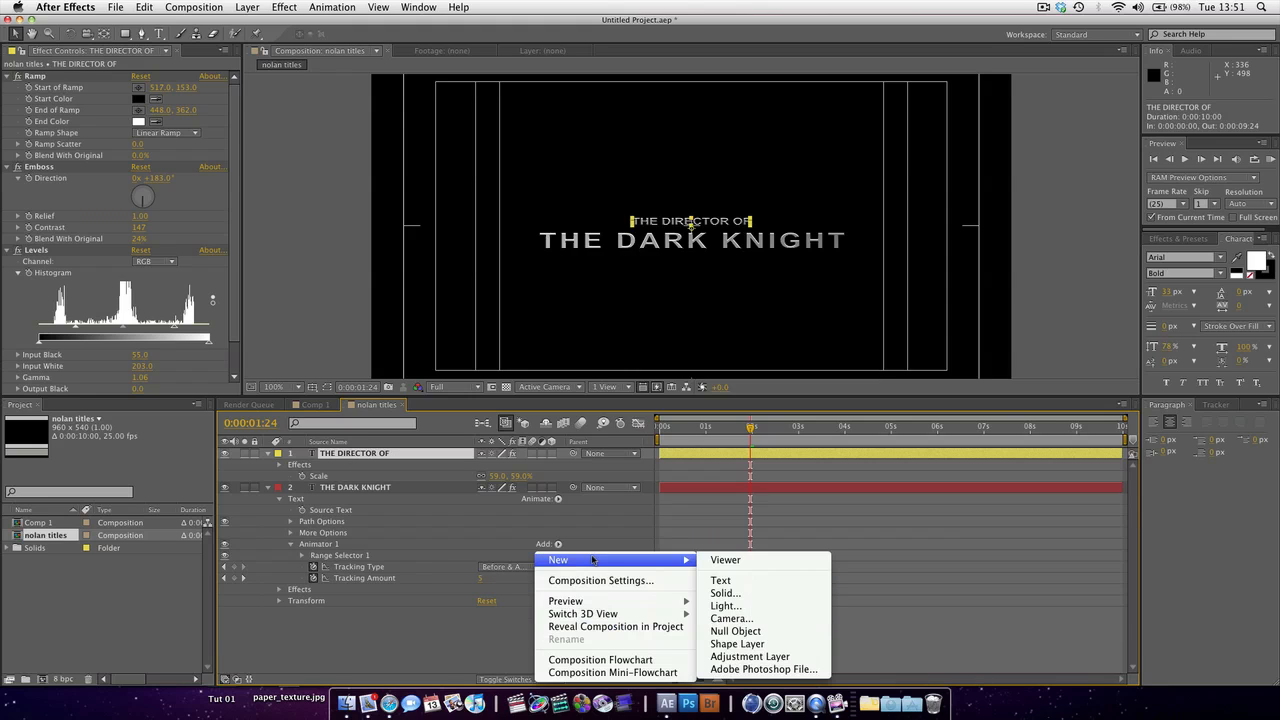
{"action": "left_click", "coordinate": [742, 631]}
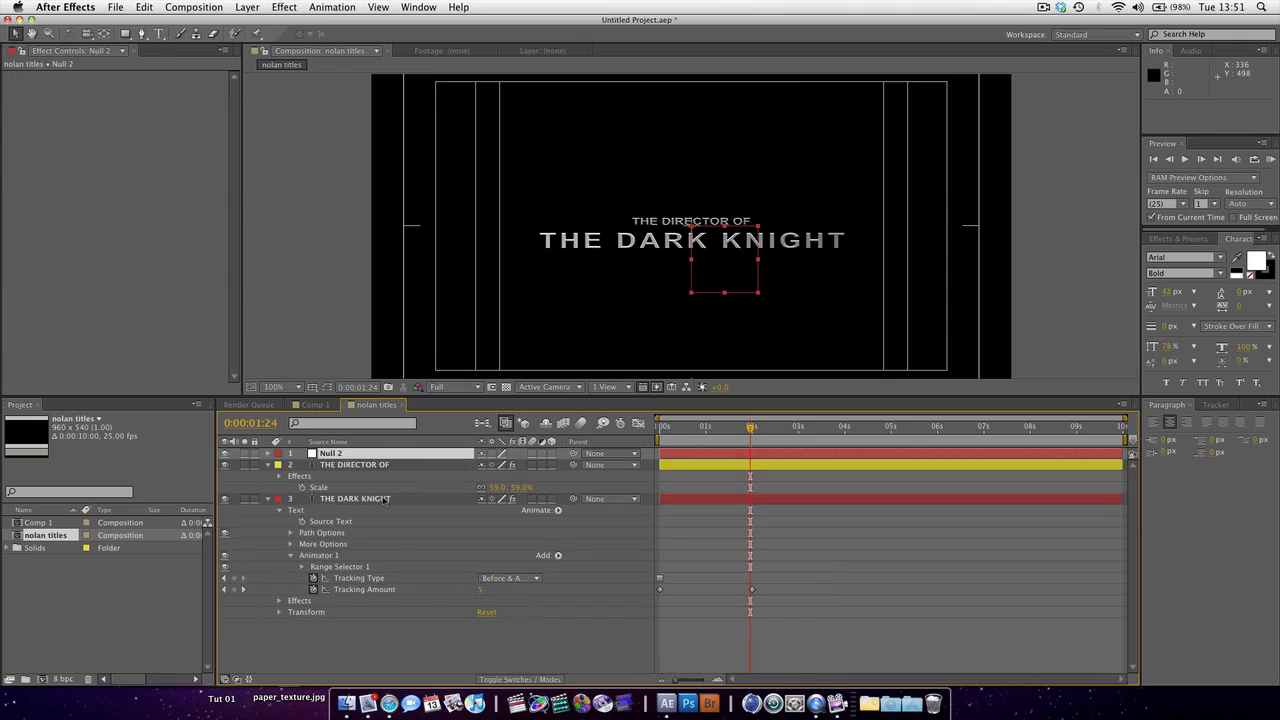
{"action": "left_click", "coordinate": [384, 500]}
{"action": "left_click", "coordinate": [384, 467], "text": "shift"}
{"action": "left_click_drag", "start_coordinate": [574, 498], "coordinate": [387, 455]}
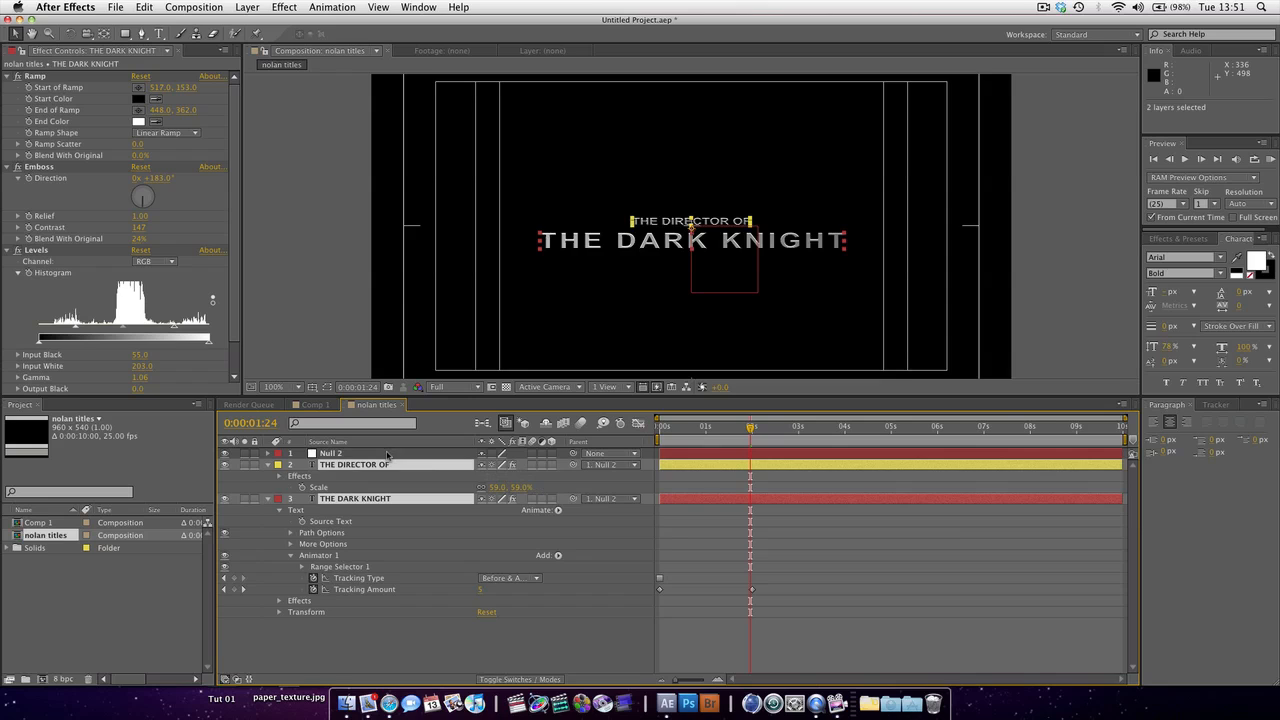
Rename the null layer as SCALE and return to the nolan titles composition view
{"action": "double_click", "coordinate": [344, 455]}
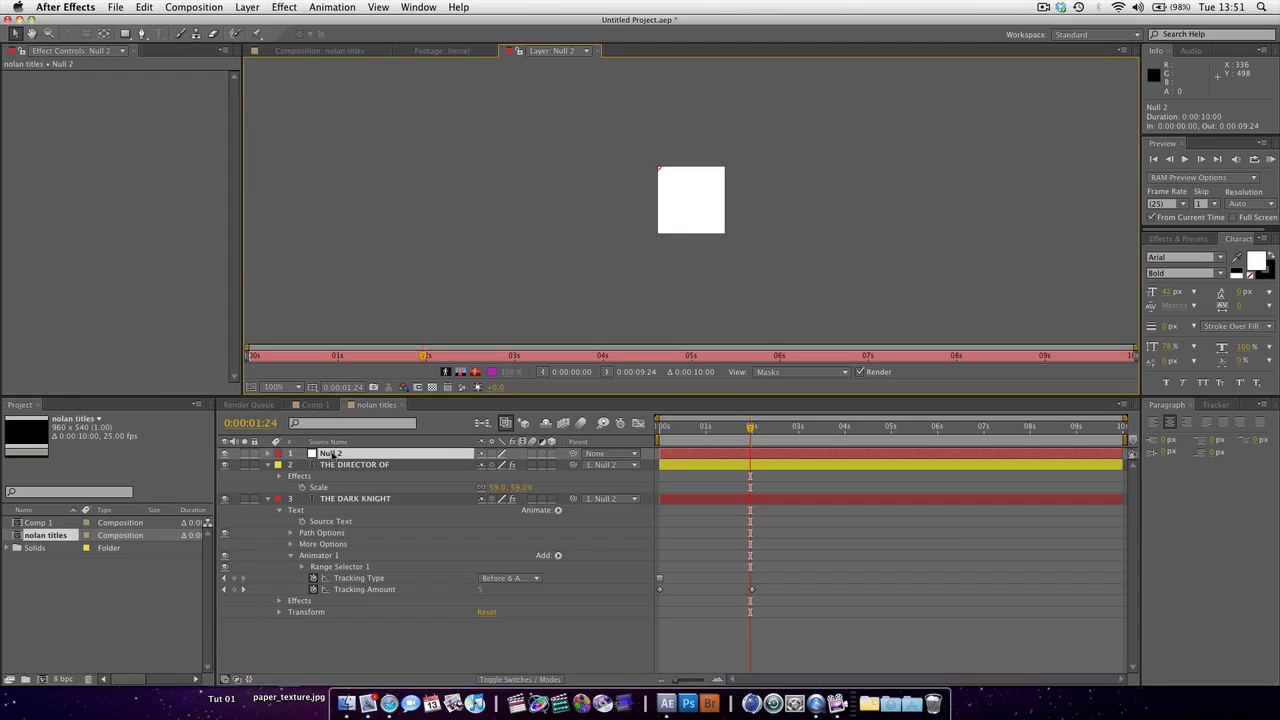
{"action": "left_click", "coordinate": [333, 455]}
{"action": "key", "text": "Return"}
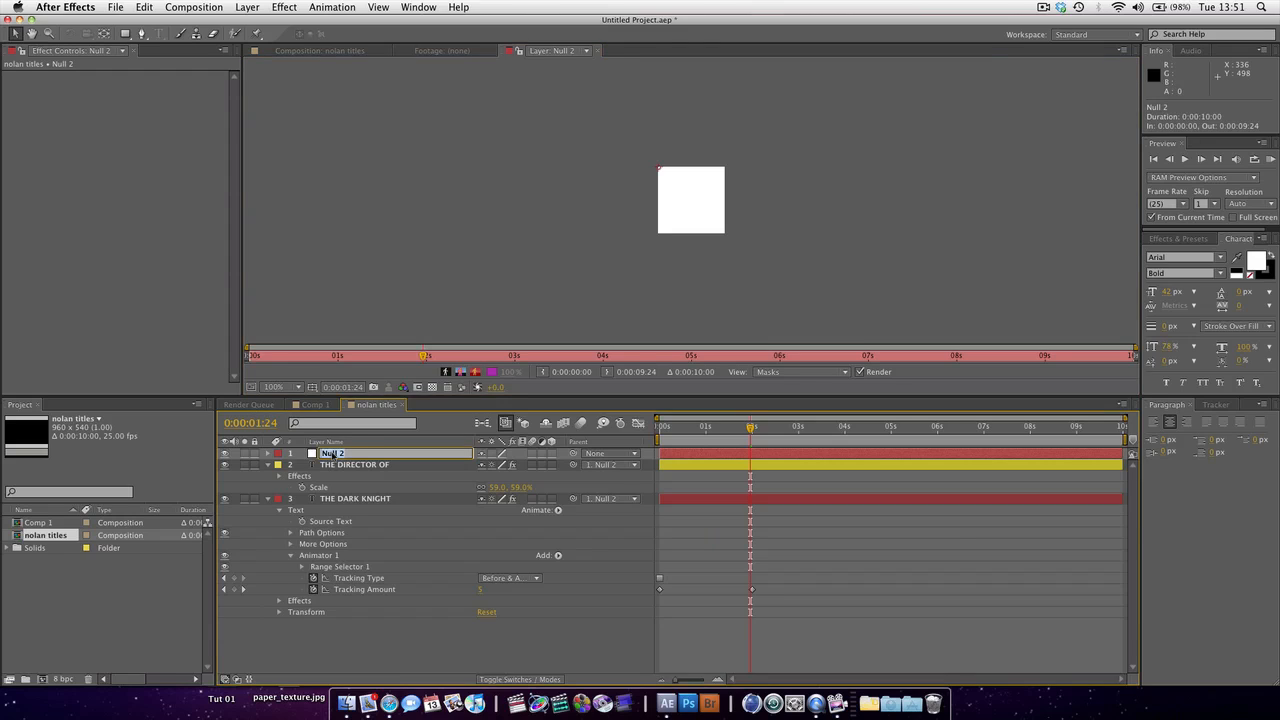
{"action": "type", "text": "R"}
{"action": "key", "text": "Return"}
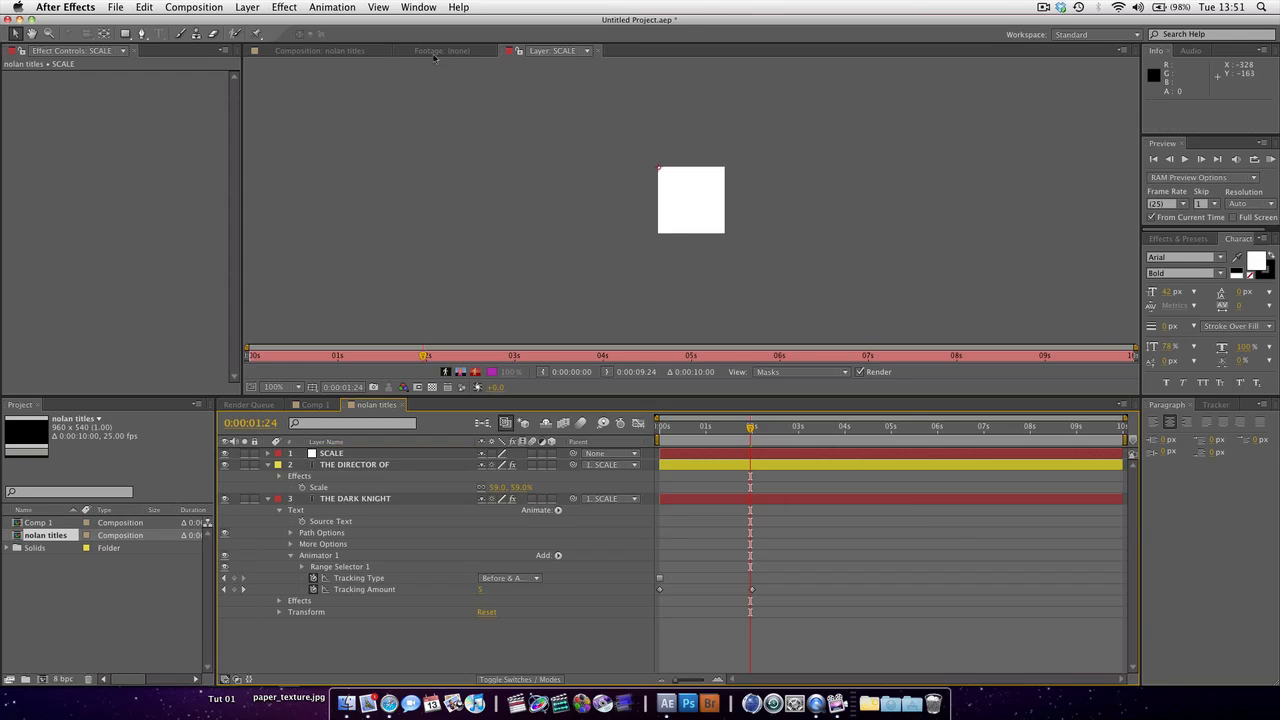
{"action": "left_click", "coordinate": [351, 53]}
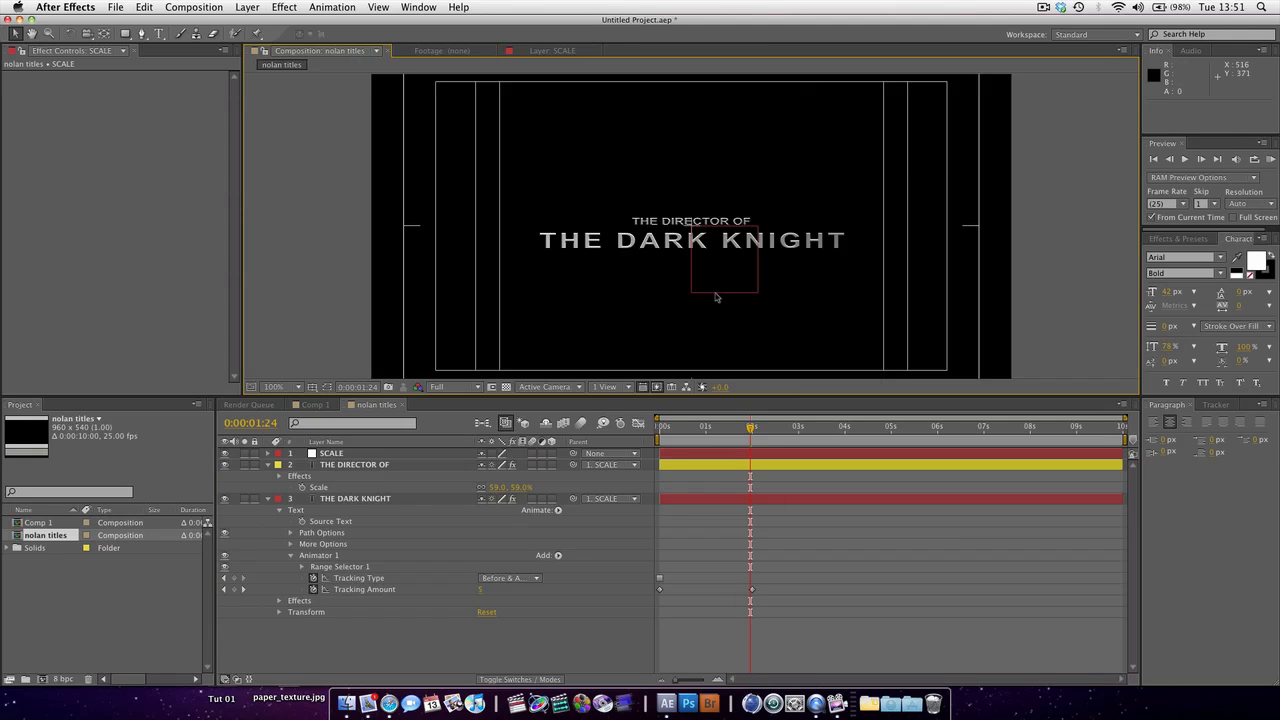
Duplicate THE DARK KNIGHT, set the lower copy's Levels input white to 105 and its stroke width to 2 px, and preview it
{"action": "left_click", "coordinate": [382, 500]}
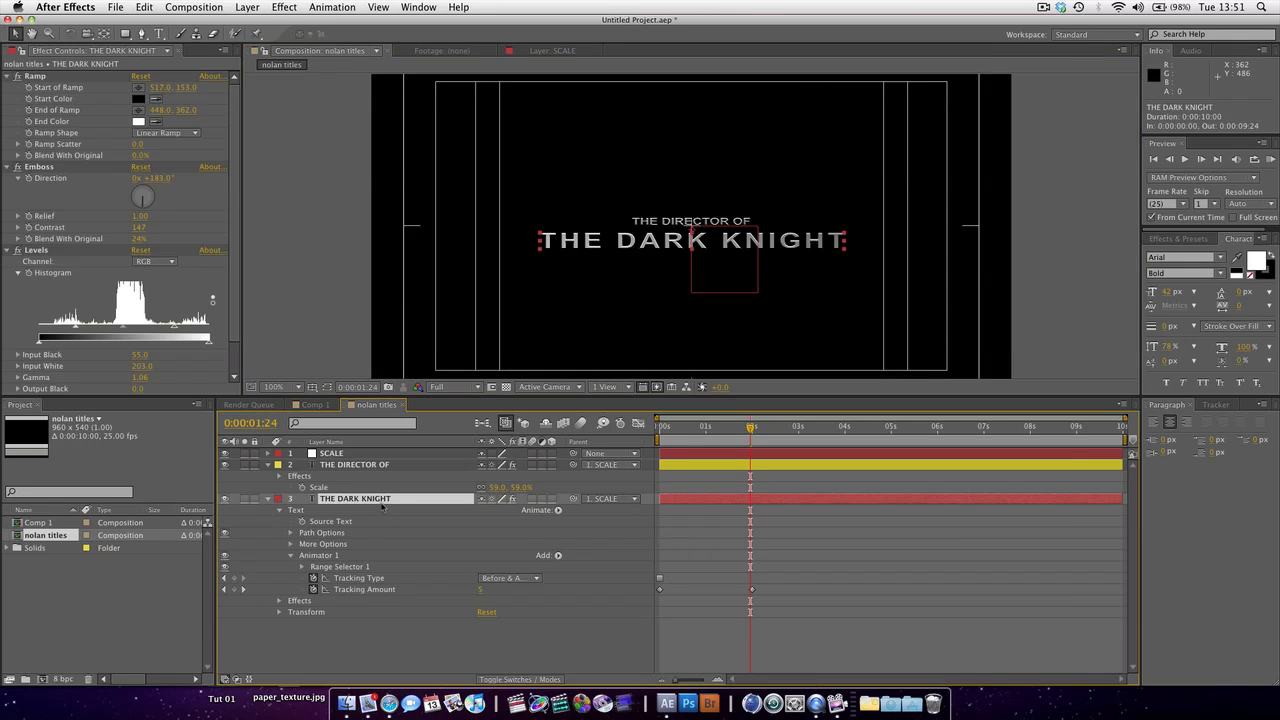
{"action": "key", "text": "super+d"}
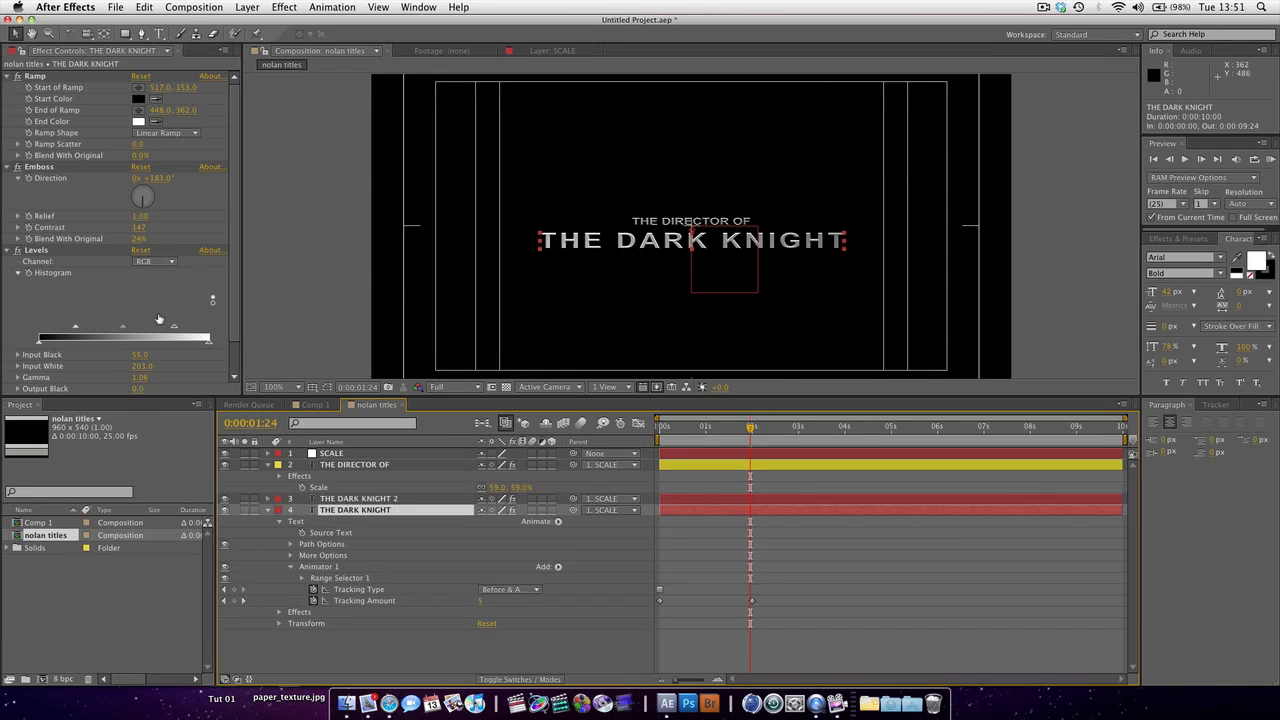
{"action": "left_click_drag", "start_coordinate": [173, 330], "coordinate": [116, 325]}
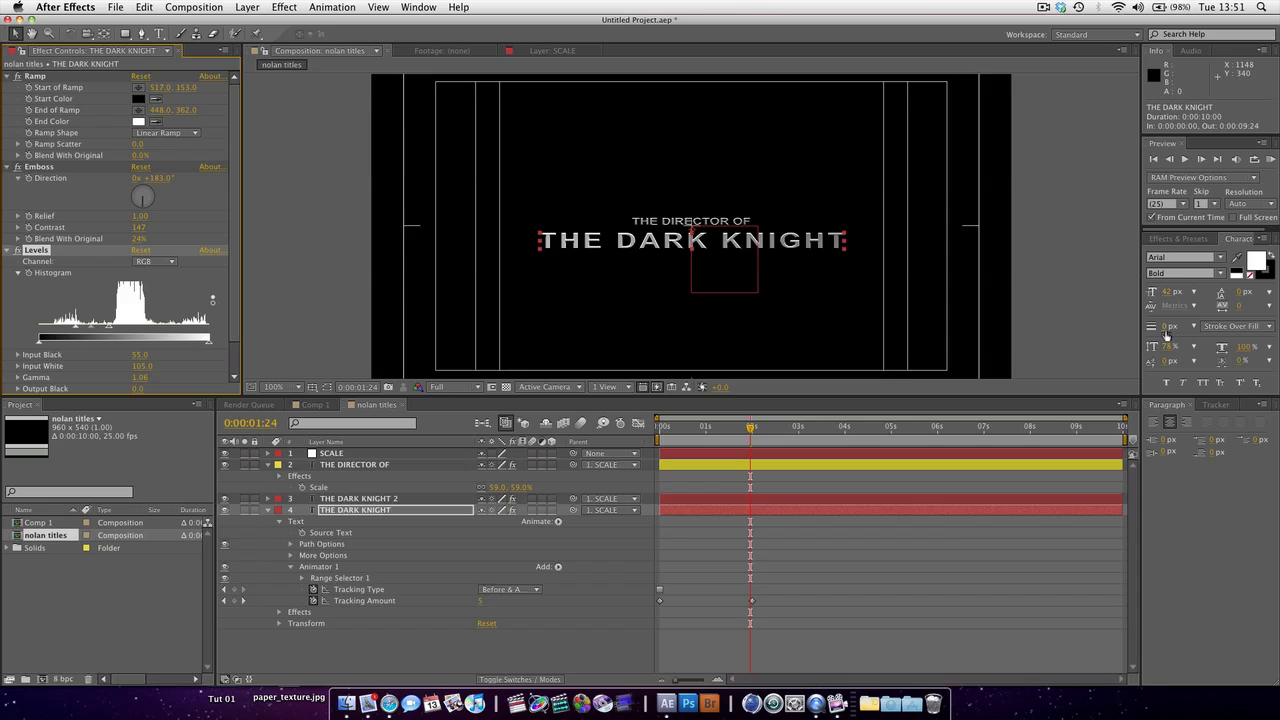
{"action": "left_click_drag", "start_coordinate": [1166, 335], "coordinate": [1168, 334]}
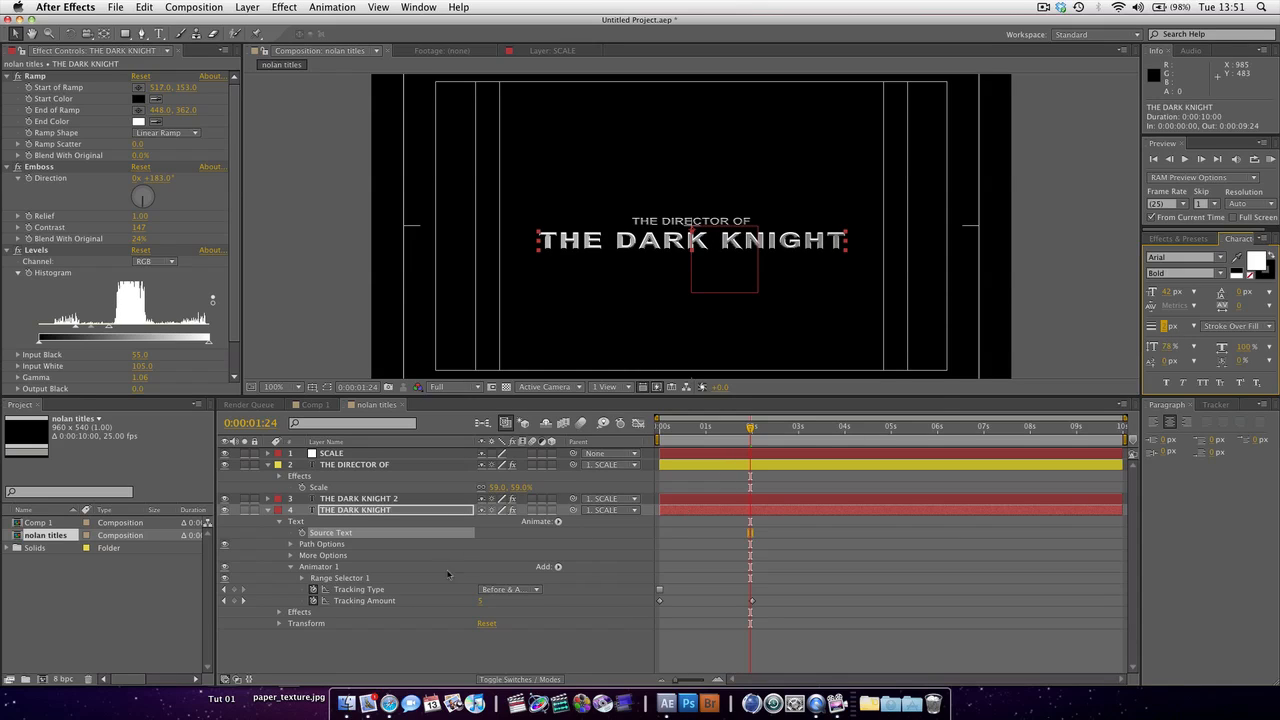
{"action": "left_click_drag", "start_coordinate": [732, 432], "coordinate": [667, 428]}
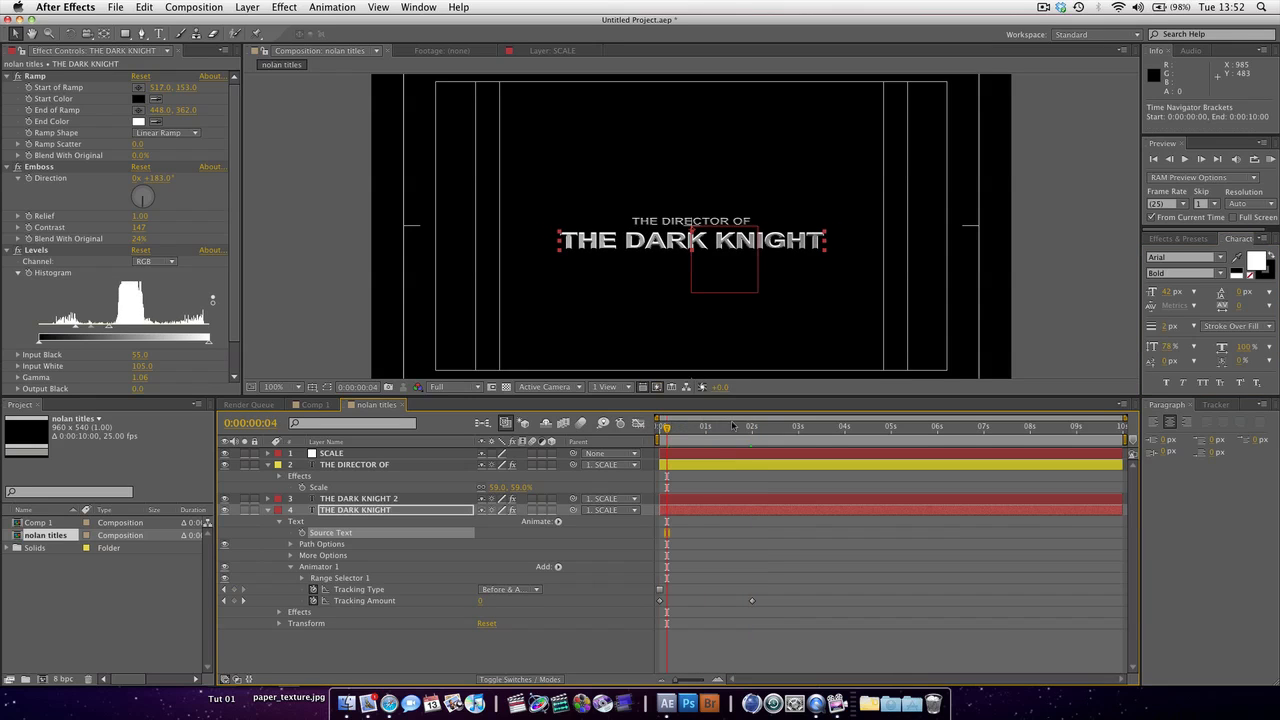
{"action": "key", "text": "space"}
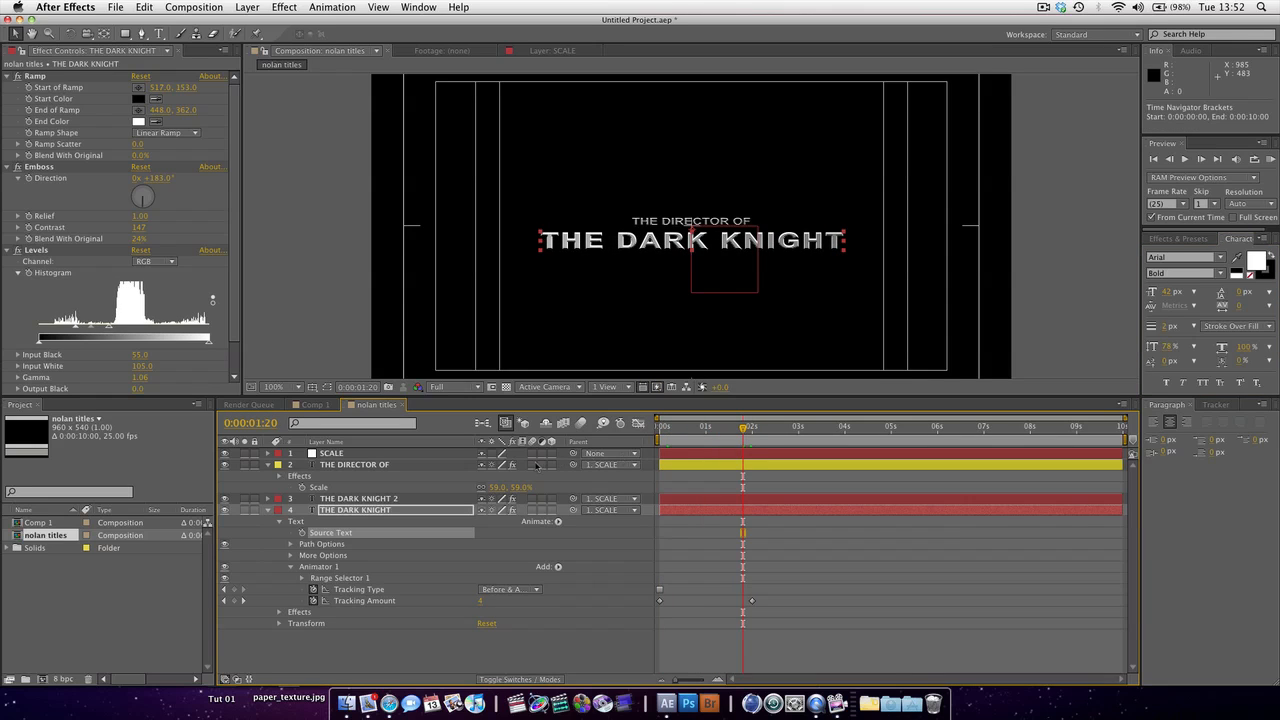
Duplicate THE DIRECTOR OF, set the lower copy's Levels input white to 129 and stroke width to 1 px, and scrub through the animation
{"action": "left_click", "coordinate": [366, 467]}
{"action": "key", "text": "super+d"}
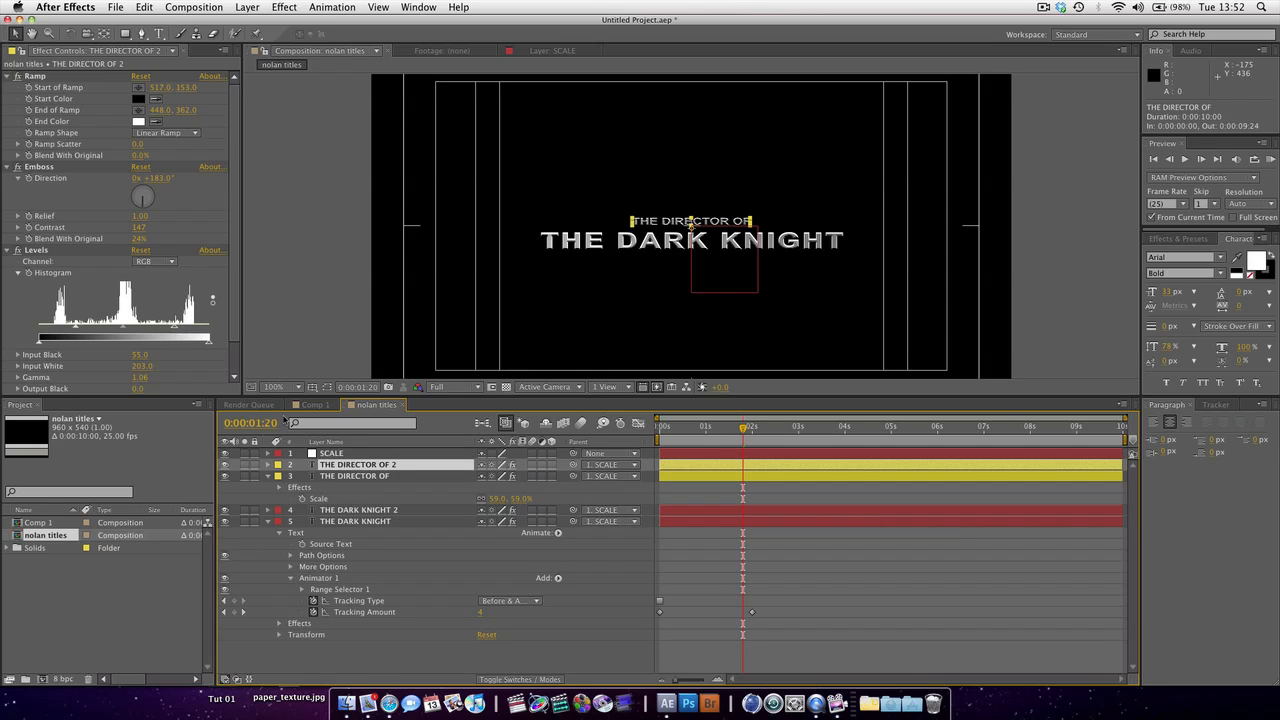
{"action": "left_click", "coordinate": [340, 475]}
{"action": "left_click_drag", "start_coordinate": [172, 331], "coordinate": [124, 330]}
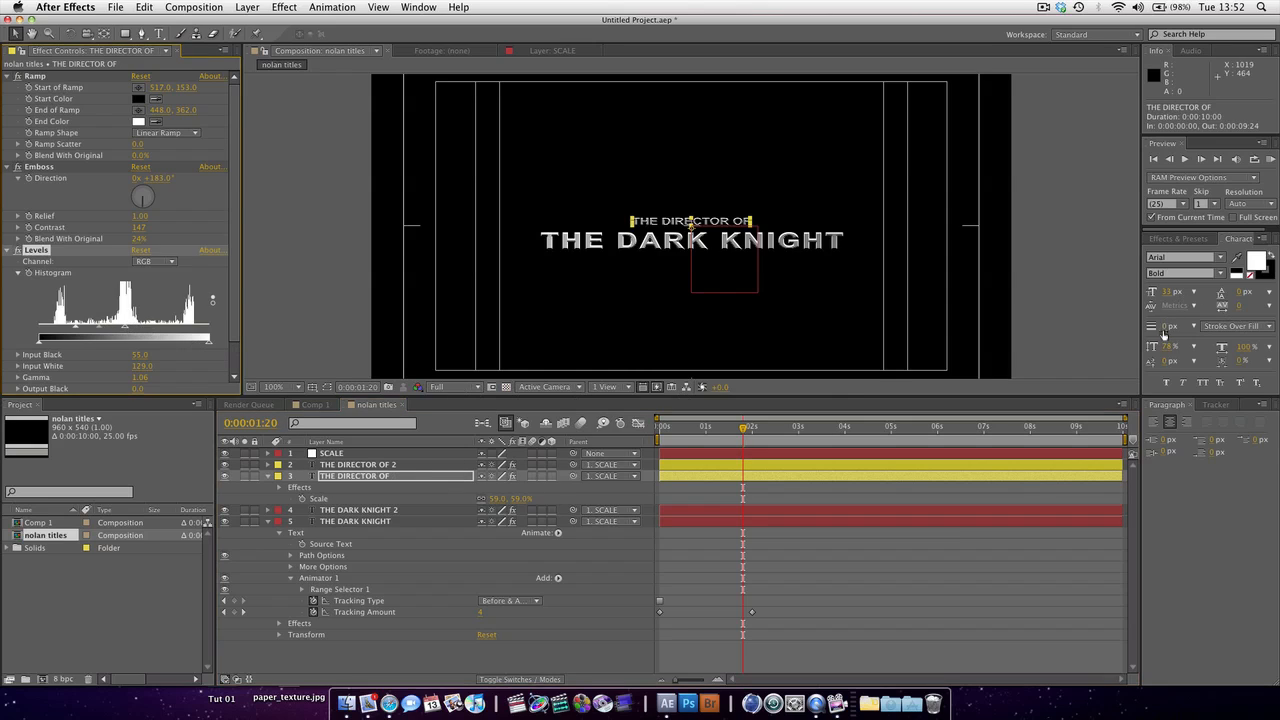
{"action": "left_click_drag", "start_coordinate": [1163, 333], "coordinate": [1170, 333]}
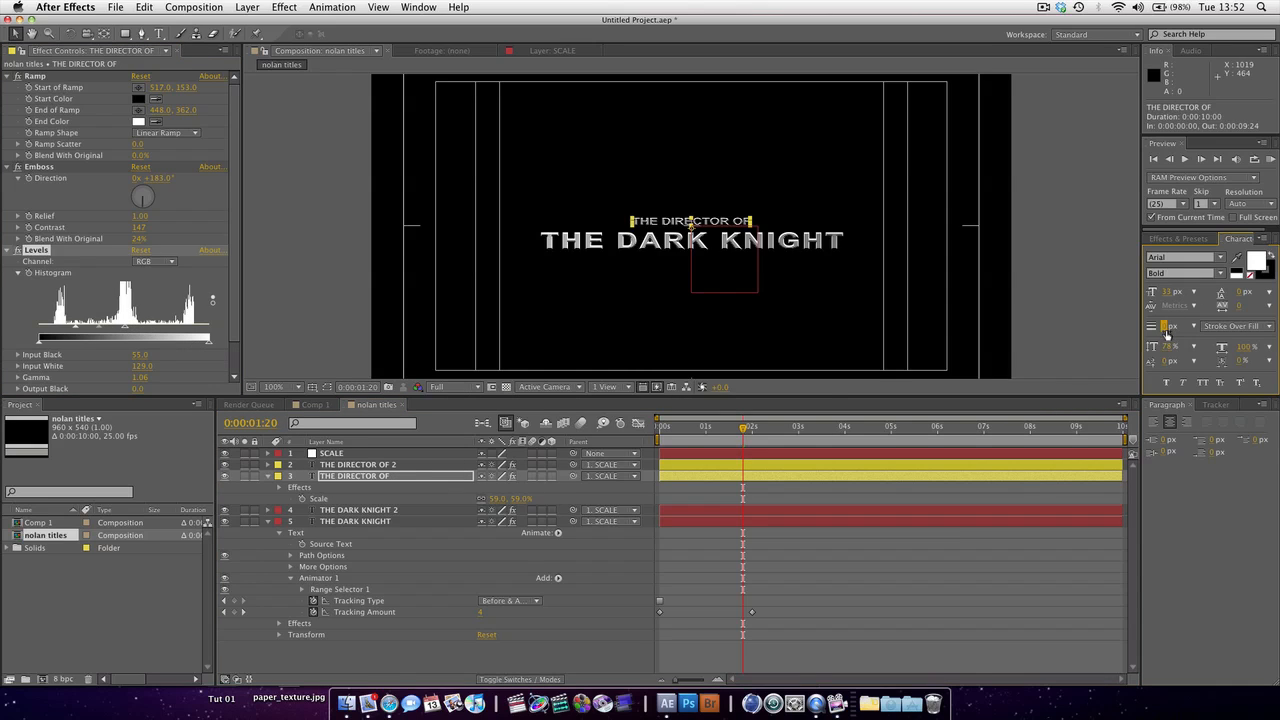
{"action": "left_click", "coordinate": [1051, 287]}
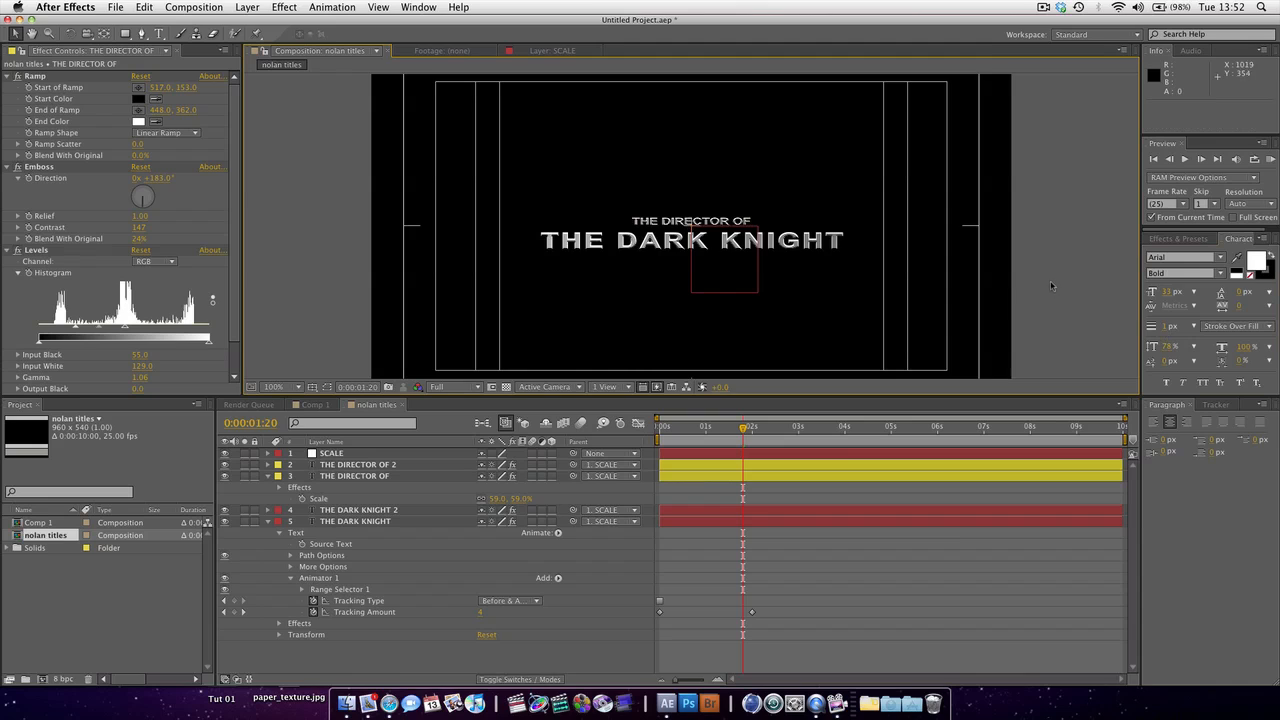
{"action": "left_click", "coordinate": [734, 429]}
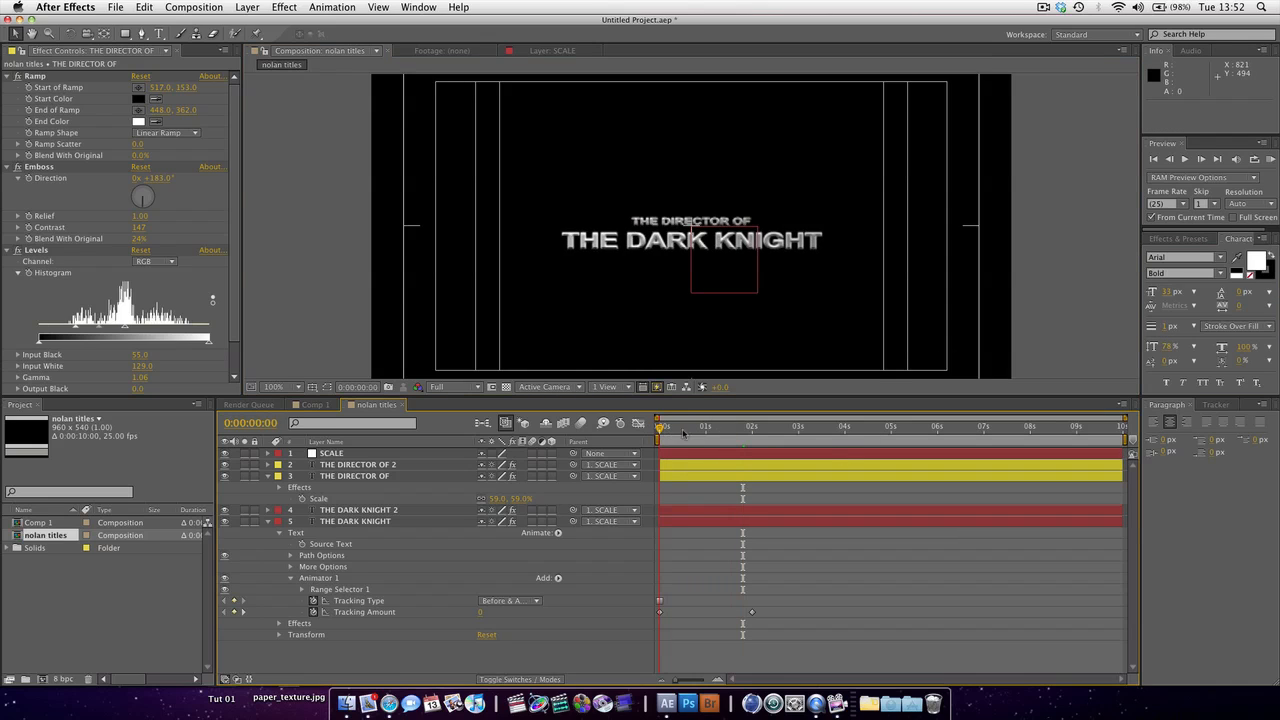
{"action": "left_click_drag", "start_coordinate": [738, 430], "coordinate": [748, 431]}
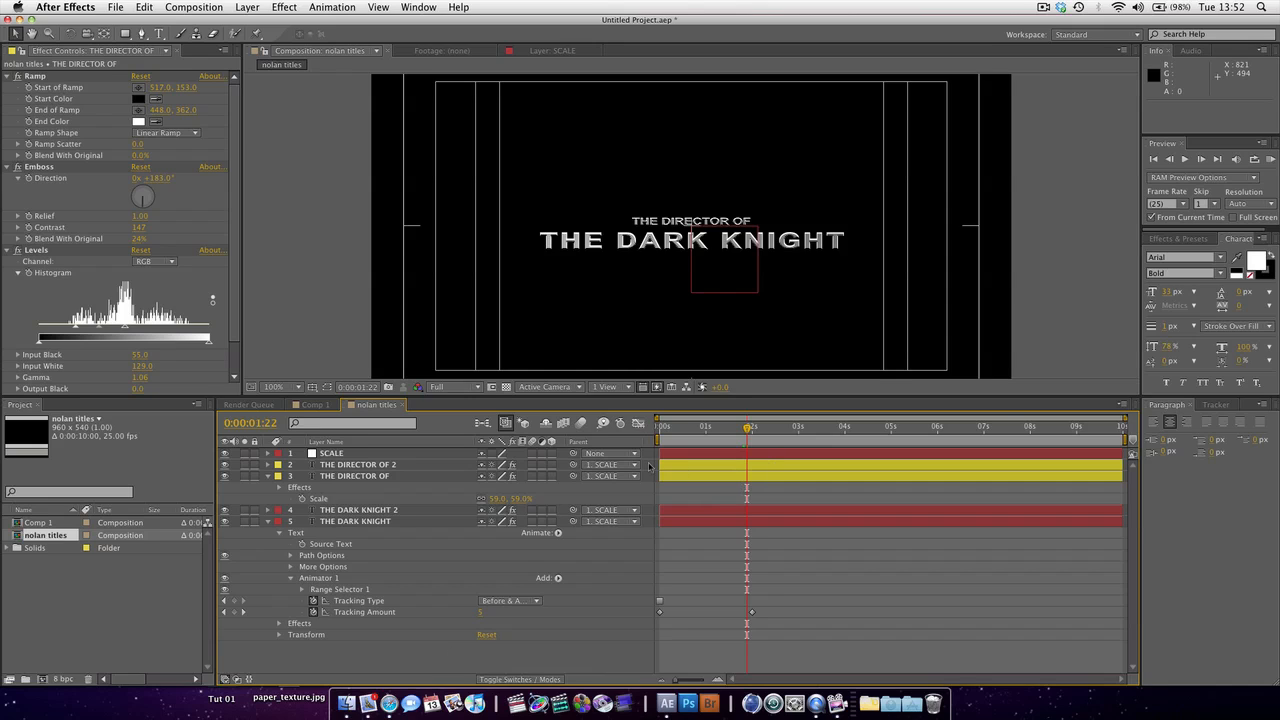
Keyframe the SCALE null's scale at 100% at 0:00:00:00 and 107% at 0:00:02:00
{"action": "left_click", "coordinate": [360, 455]}
{"action": "key", "text": "Home"}
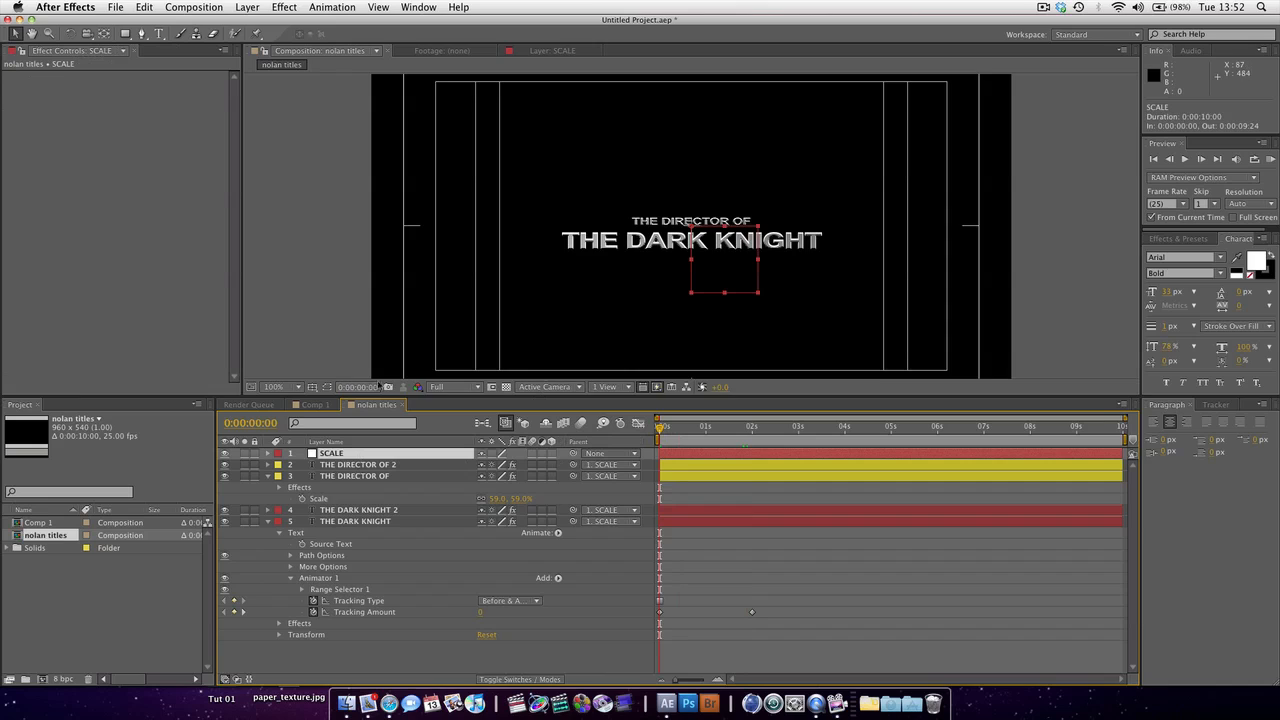
{"action": "key", "text": "s"}
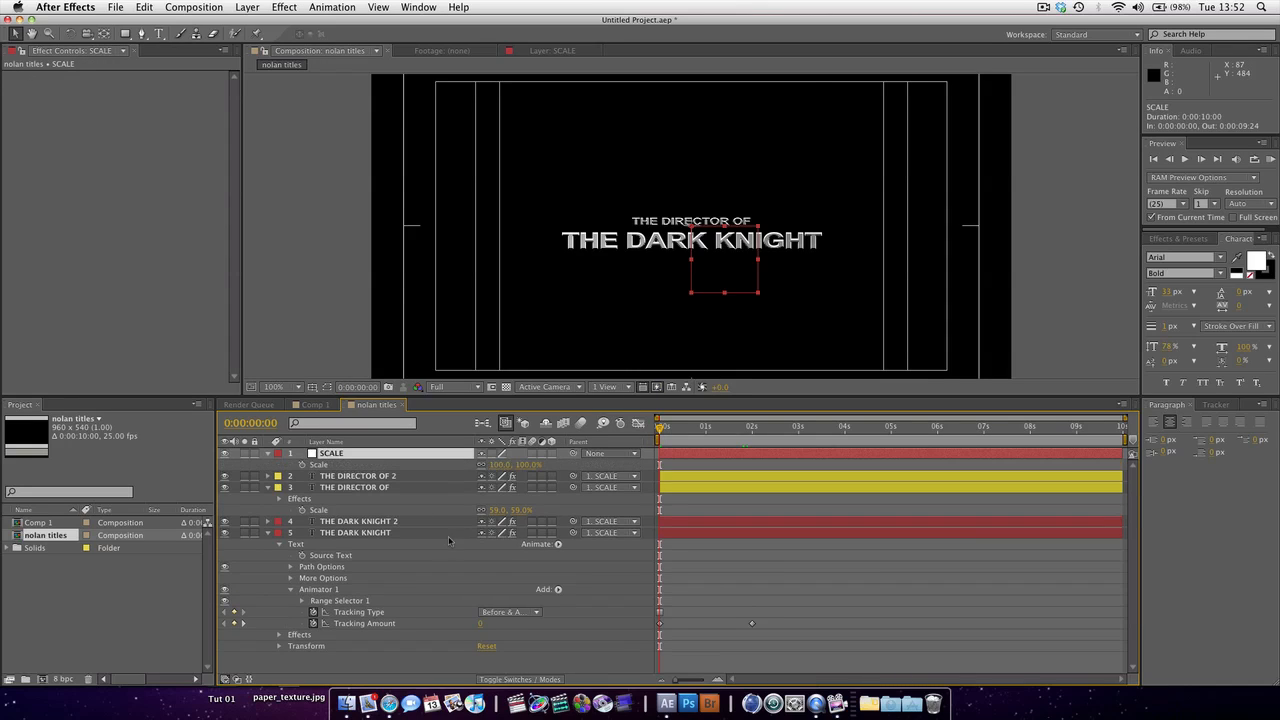
{"action": "left_click", "coordinate": [302, 465]}
{"action": "left_click_drag", "start_coordinate": [719, 432], "coordinate": [752, 432]}
{"action": "left_click", "coordinate": [499, 465]}
{"action": "type", "text": "107"}
{"action": "key", "text": "Return"}
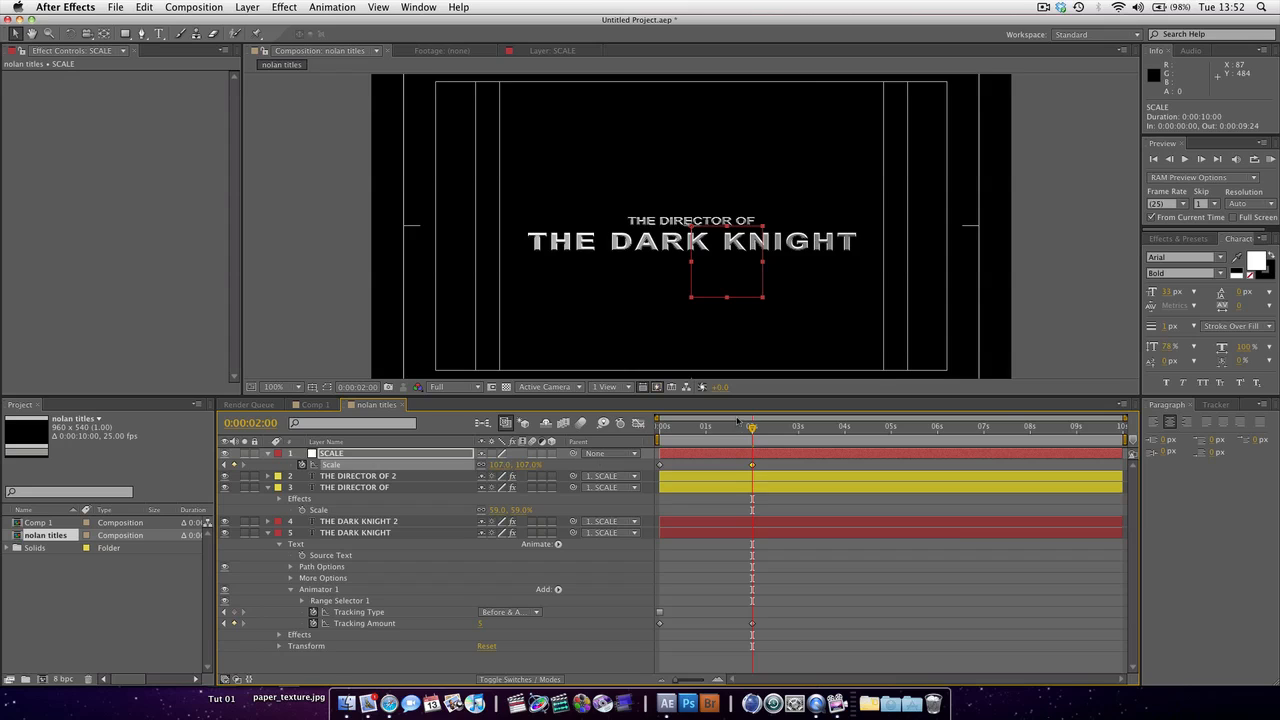
RAM preview the title's scale and tracking animation from the start of the composition
{"action": "left_click_drag", "start_coordinate": [735, 429], "coordinate": [622, 424]}
{"action": "key", "text": "space"}
{"action": "left_click", "coordinate": [1270, 159]}
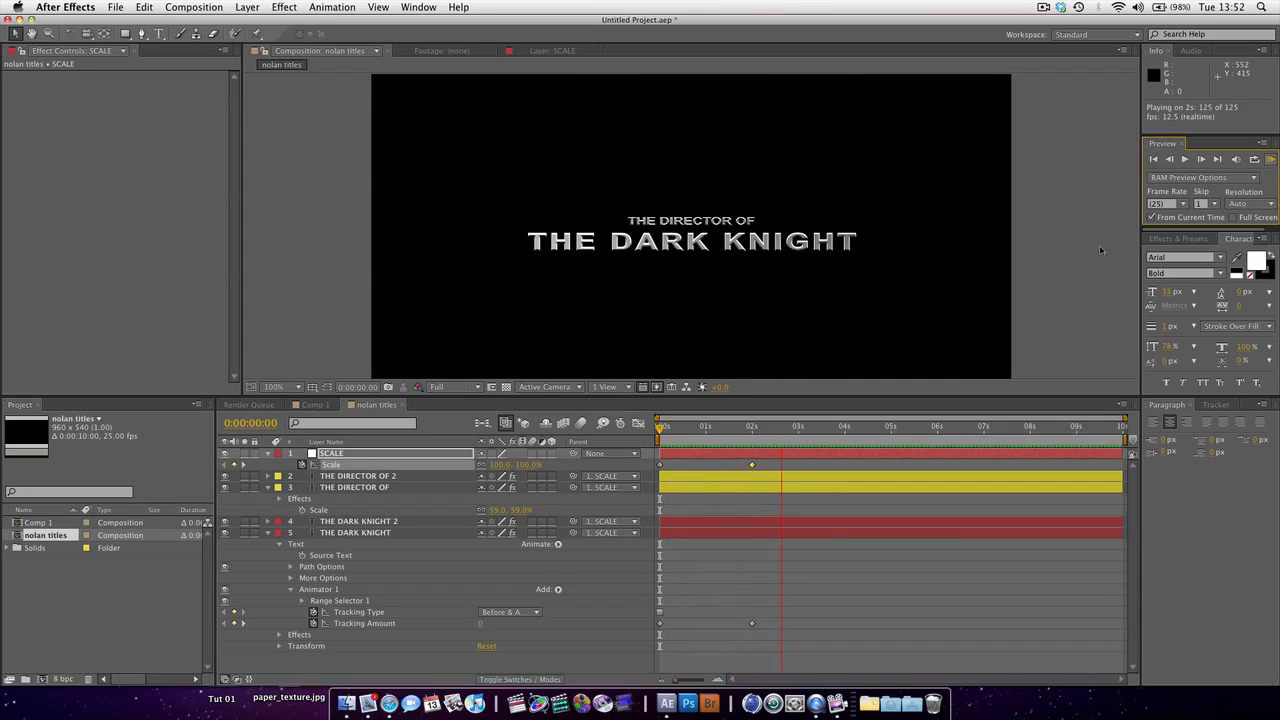
{"action": "left_click", "coordinate": [656, 433]}
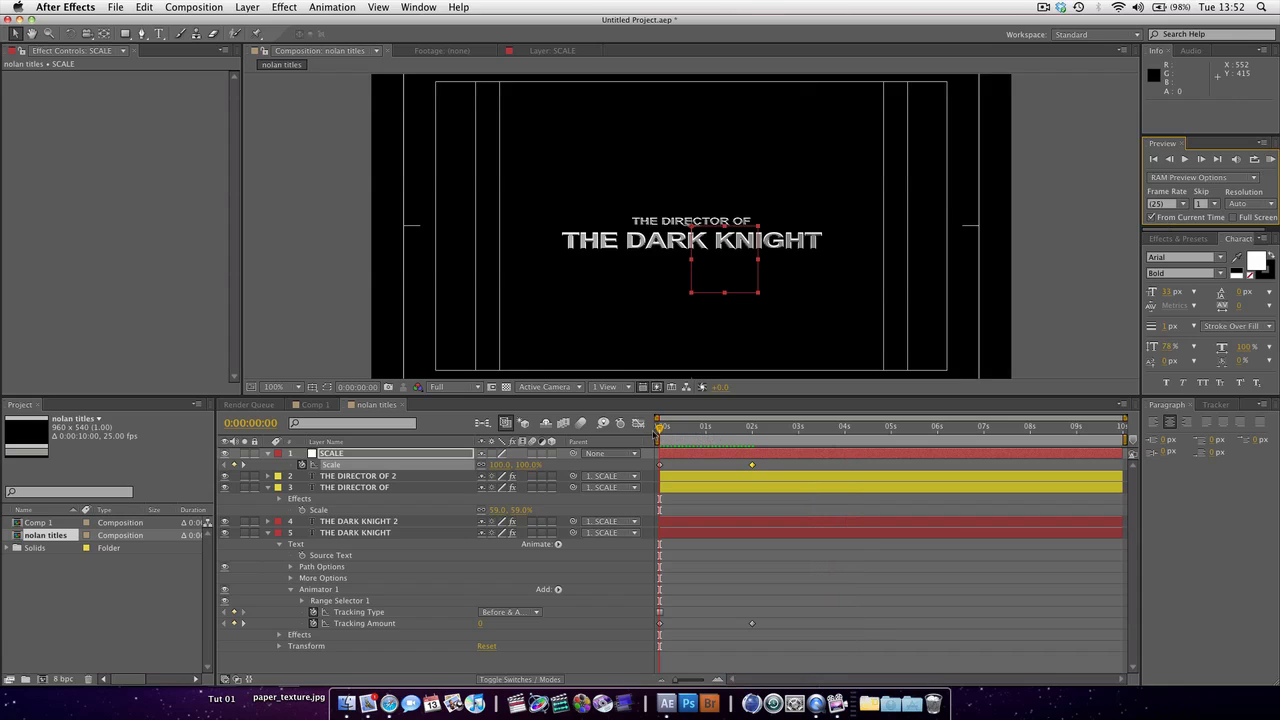
{"action": "left_click", "coordinate": [1270, 159]}
{"action": "left_click", "coordinate": [1271, 161]}
{"action": "left_click", "coordinate": [673, 434]}
Create an adjustment layer above all the layers and apply the Levels effect to it
{"action": "right_click", "coordinate": [540, 660]}
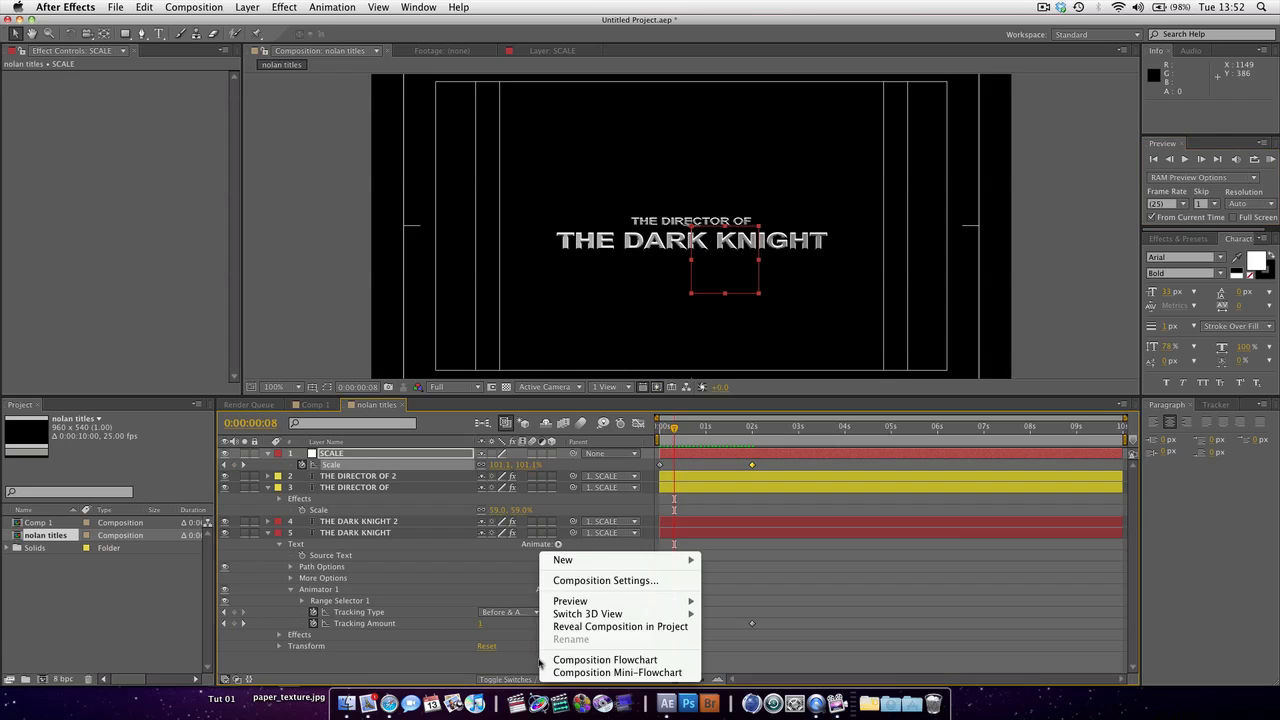
{"action": "mouse_move", "coordinate": [585, 562]}
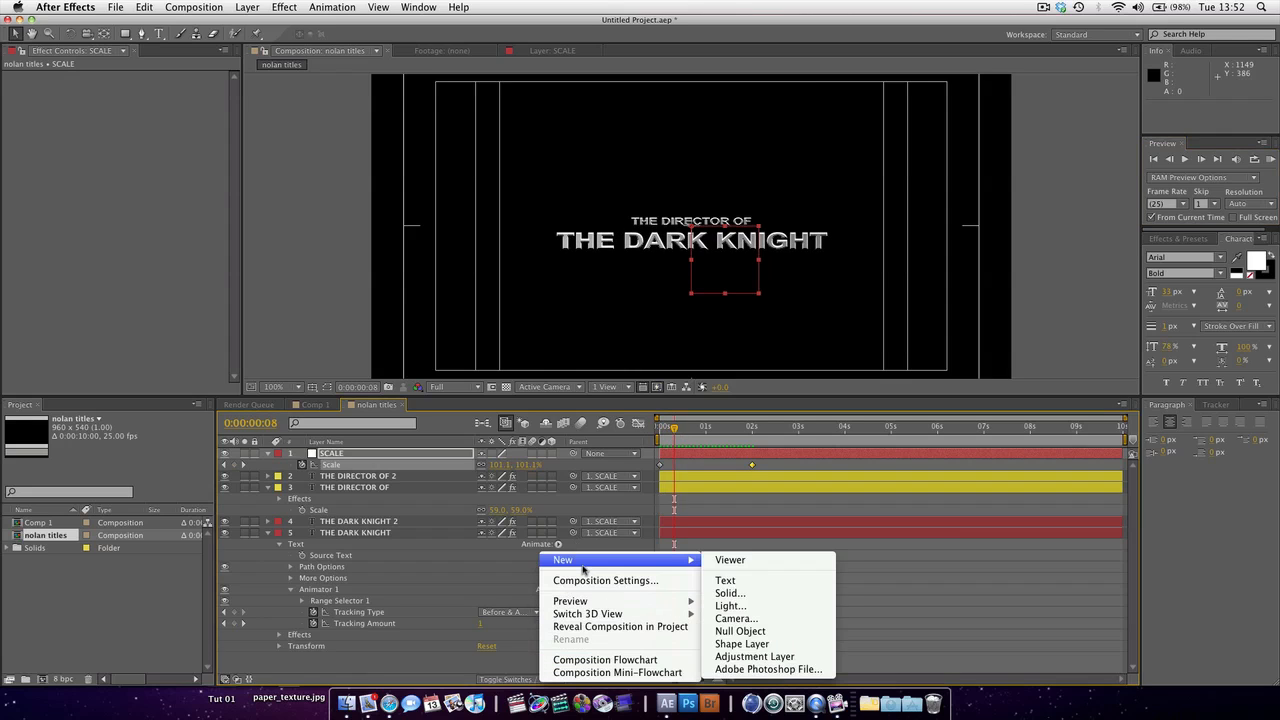
{"action": "left_click", "coordinate": [779, 656]}
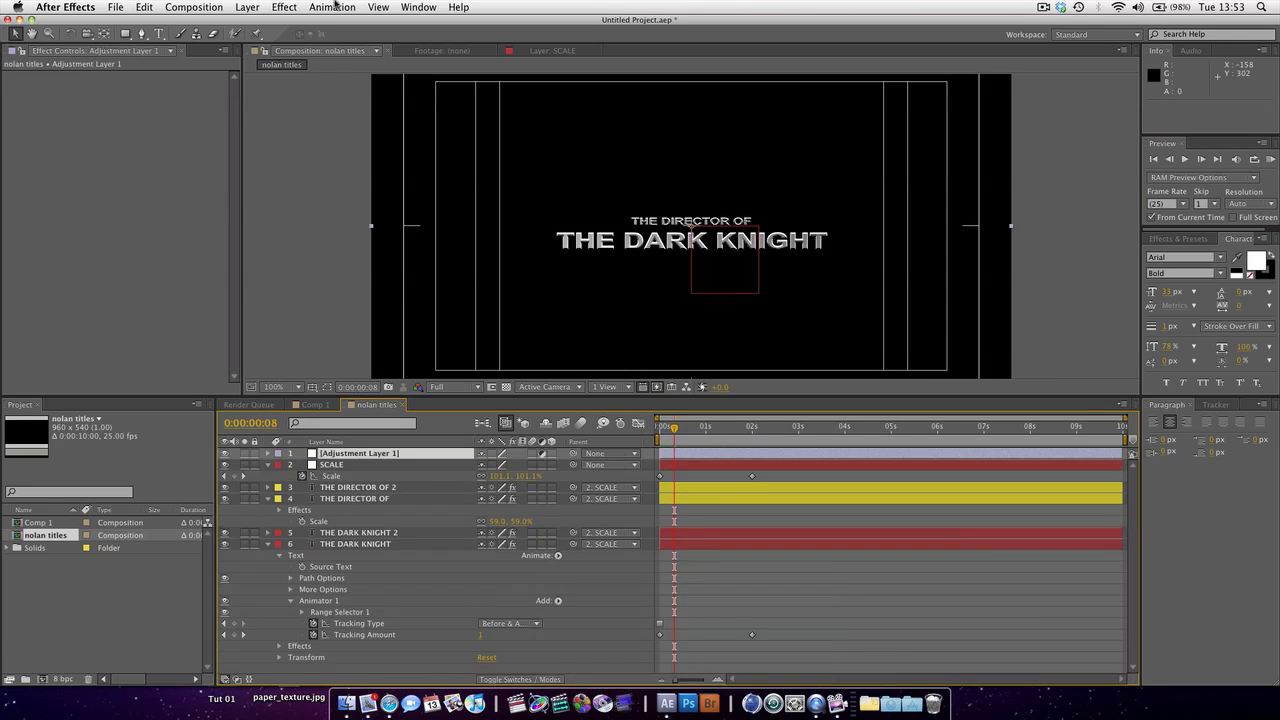
{"action": "left_click", "coordinate": [285, 7]}
{"action": "mouse_move", "coordinate": [323, 120]}
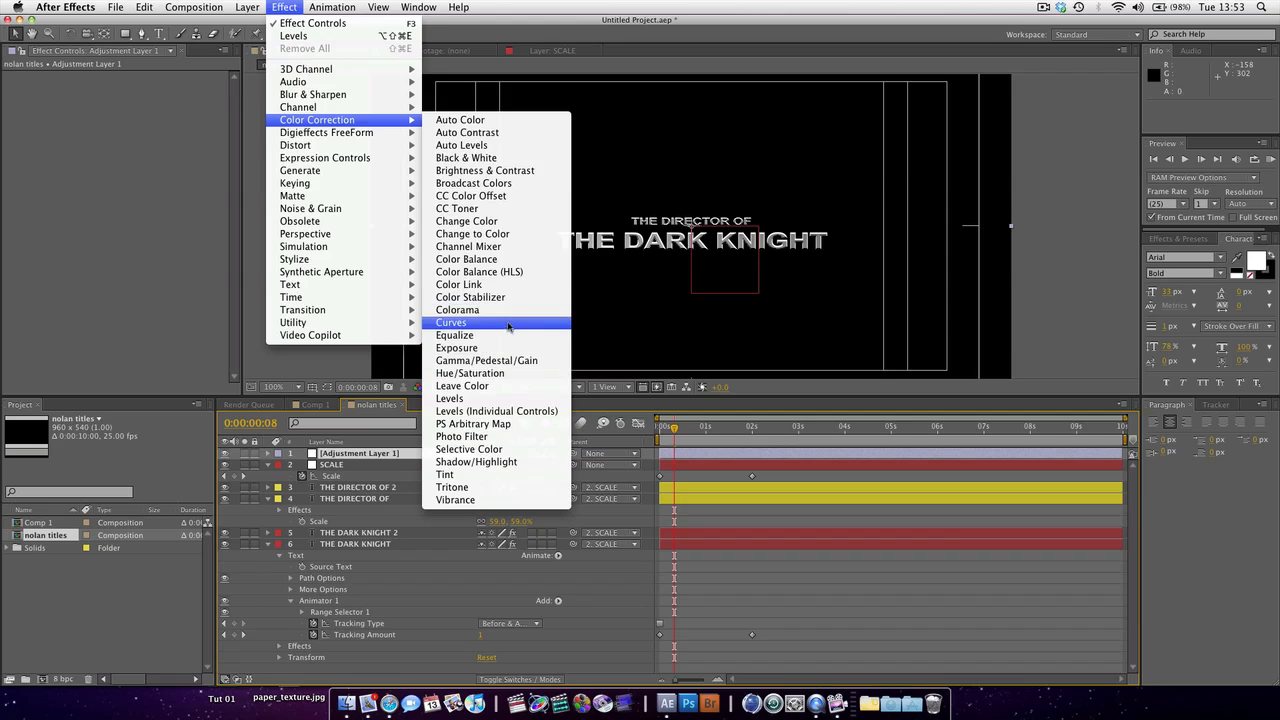
{"action": "left_click", "coordinate": [510, 400]}
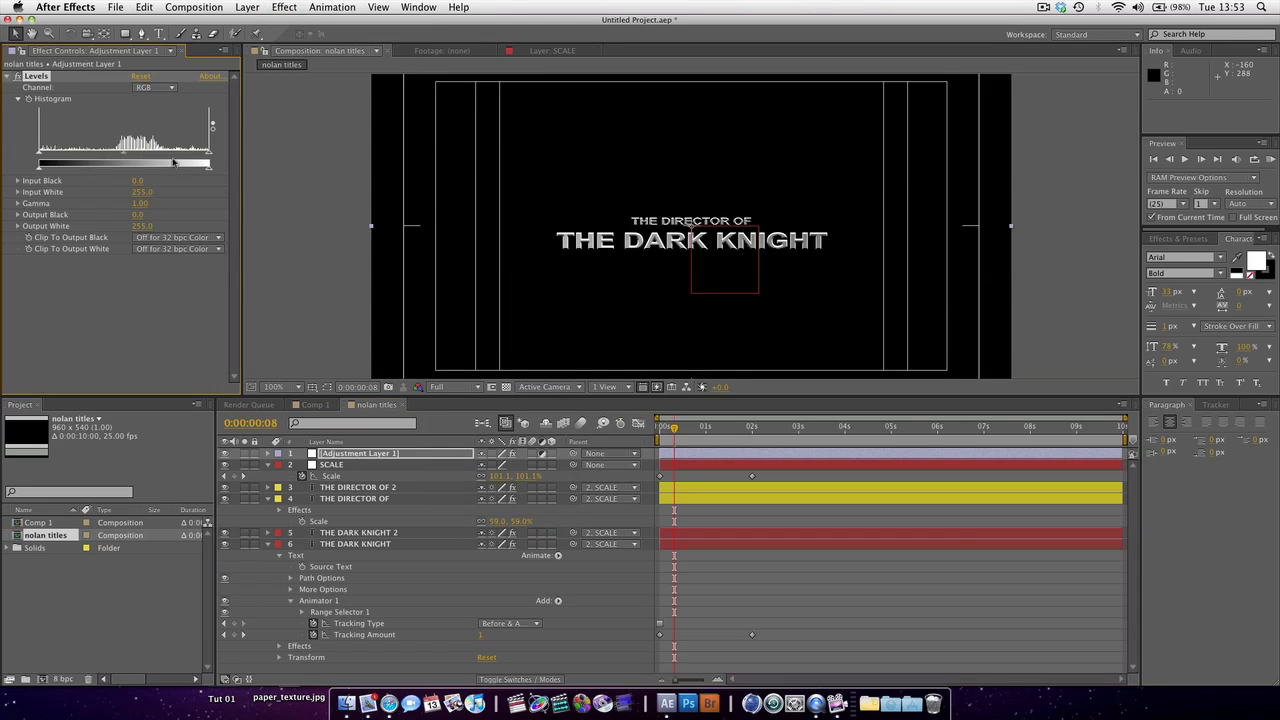
Set the adjustment layer's Levels to input black 10, input white 235 and gamma 0.85
{"action": "mouse_move", "coordinate": [208, 158]}
{"action": "left_mouse_down"}
{"action": "mouse_move", "coordinate": [179, 158]}
{"action": "mouse_move", "coordinate": [197, 158]}
{"action": "left_mouse_up"}
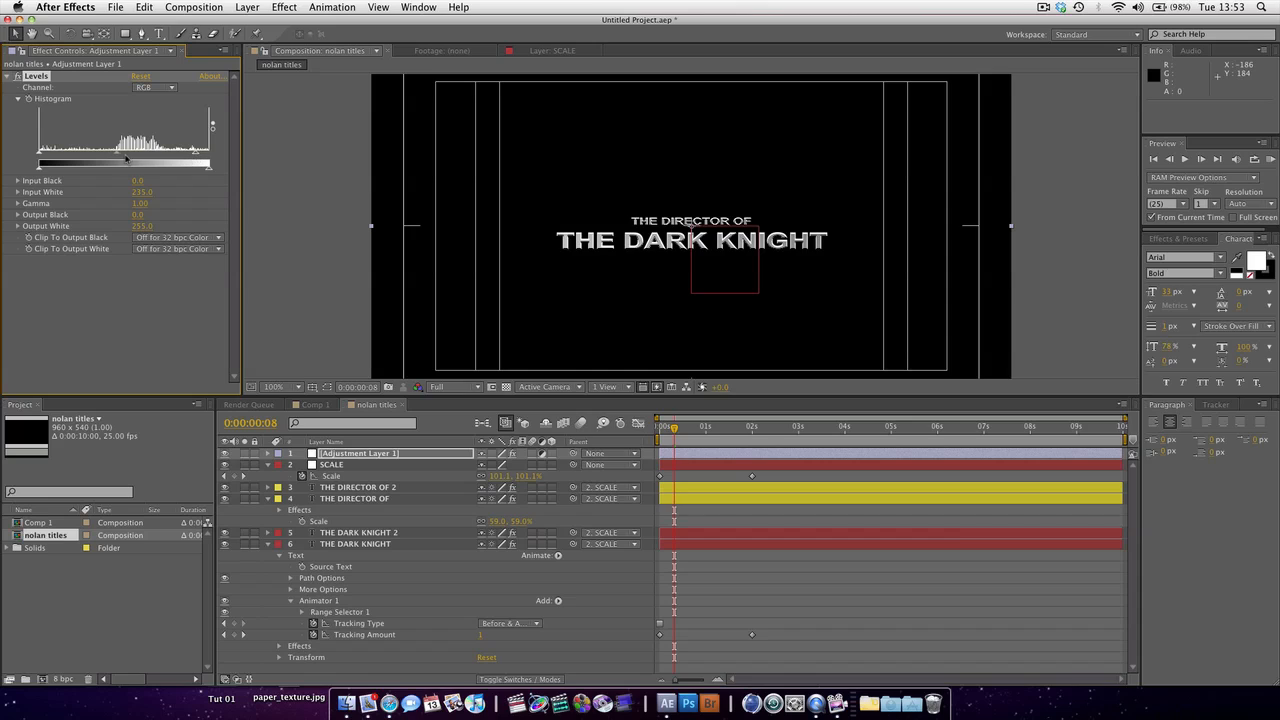
{"action": "mouse_move", "coordinate": [119, 158]}
{"action": "left_mouse_down"}
{"action": "mouse_move", "coordinate": [136, 158]}
{"action": "mouse_move", "coordinate": [124, 158]}
{"action": "left_mouse_up"}
{"action": "left_click_drag", "start_coordinate": [43, 155], "coordinate": [45, 155]}
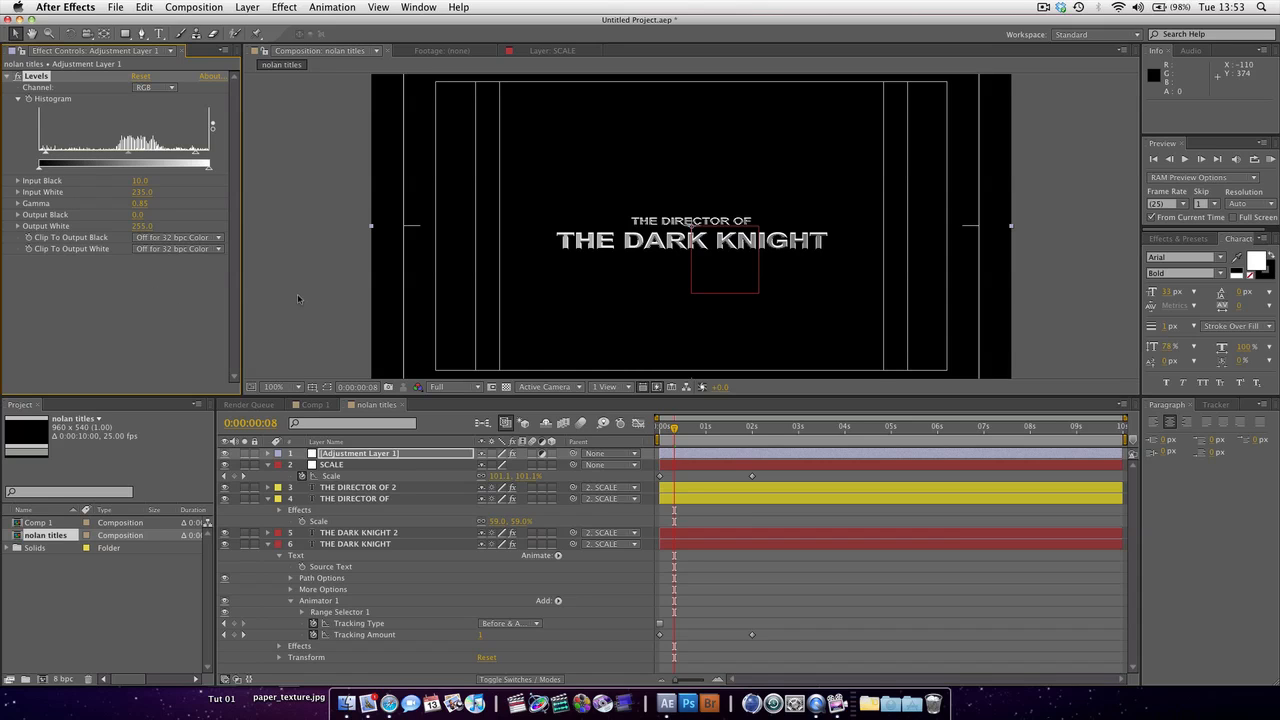
{"action": "left_click", "coordinate": [245, 294]}
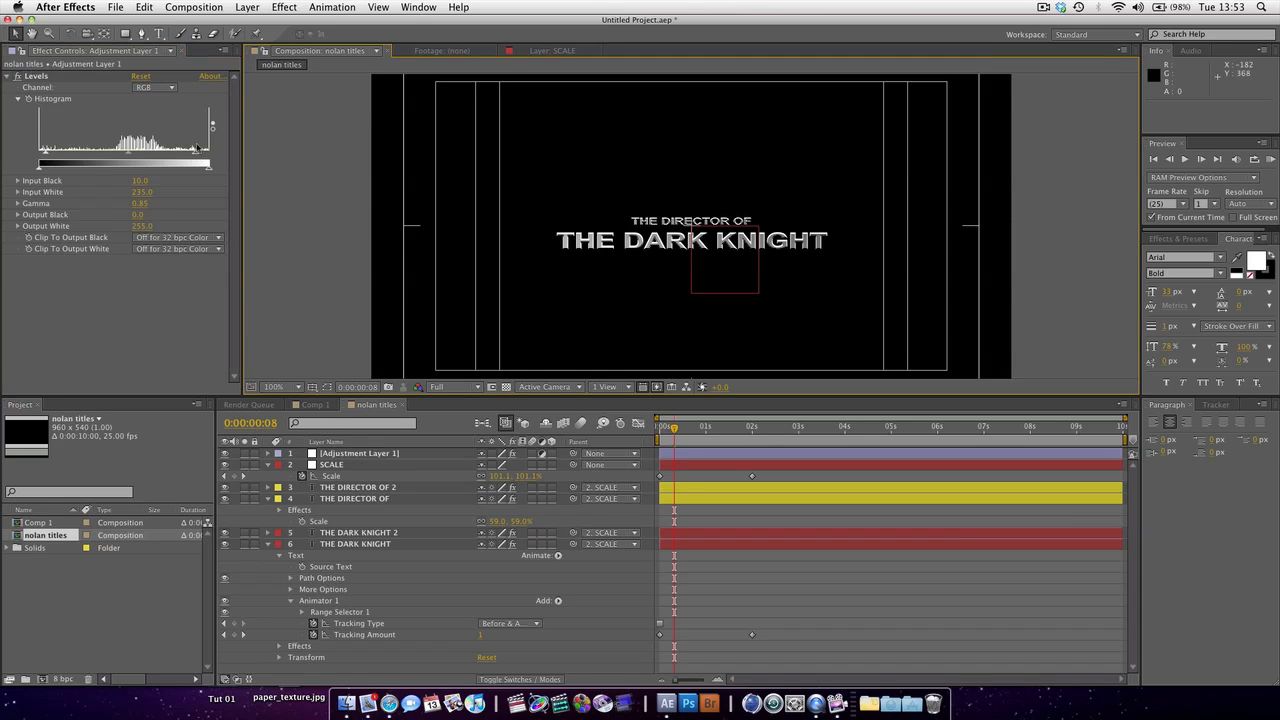
Apply the Stylize Glow effect to the adjustment layer above the title layers
{"action": "left_click", "coordinate": [287, 7]}
{"action": "left_click", "coordinate": [163, 292]}
{"action": "left_click", "coordinate": [360, 455]}
{"action": "left_click", "coordinate": [270, 6]}
{"action": "left_click", "coordinate": [288, 94]}
{"action": "left_click", "coordinate": [284, 6]}
{"action": "mouse_move", "coordinate": [330, 259]}
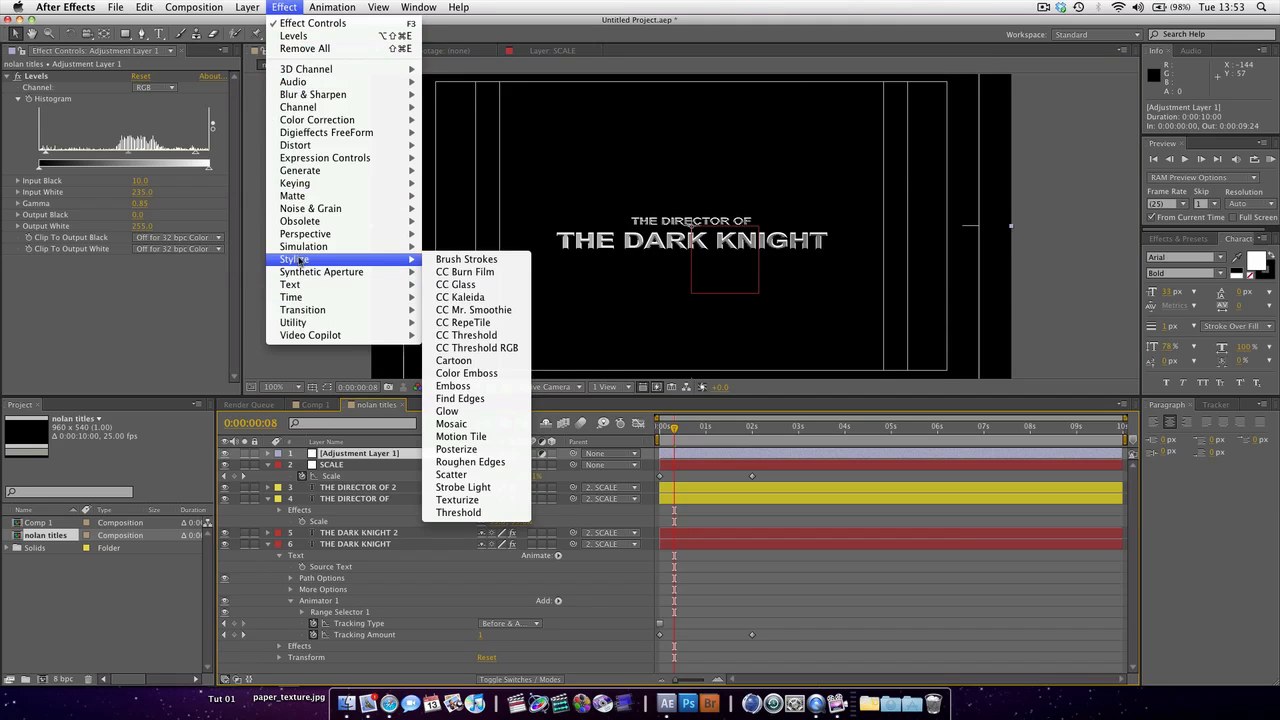
{"action": "left_click", "coordinate": [504, 411]}
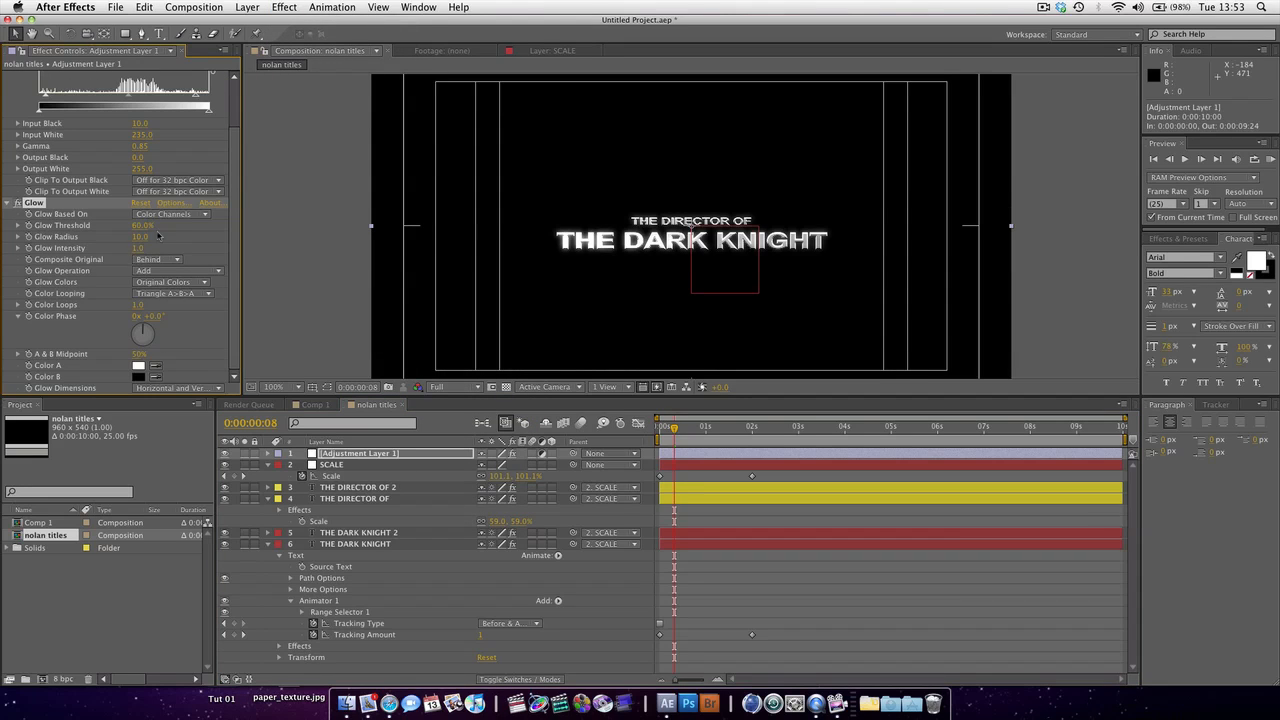
Set the adjustment layer's Glow intensity to 0.2 and Glow radius to 49
{"action": "left_click_drag", "start_coordinate": [138, 249], "coordinate": [68, 248]}
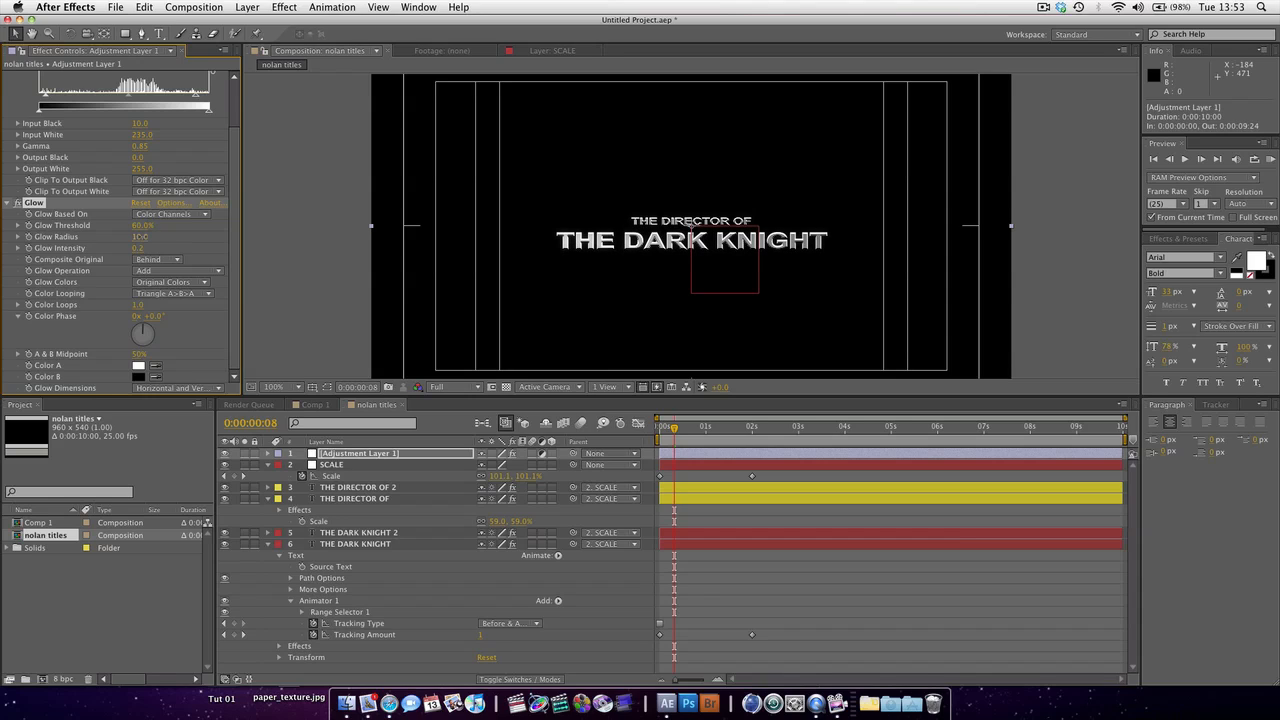
{"action": "left_click_drag", "start_coordinate": [162, 237], "coordinate": [168, 237]}
Compare the title at 0:00:00:00 with the reference title in the Inception trailer in Safari, and return to After Effects
{"action": "left_click", "coordinate": [661, 427]}
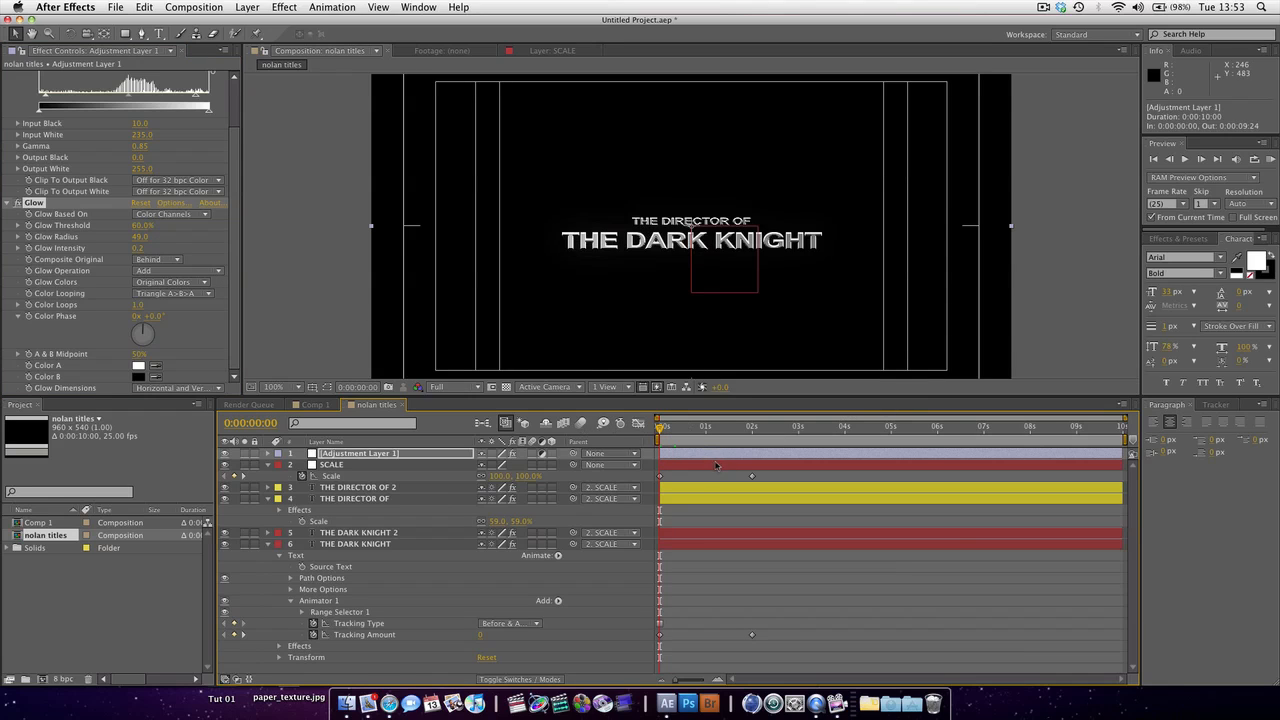
{"action": "left_click", "coordinate": [390, 705]}
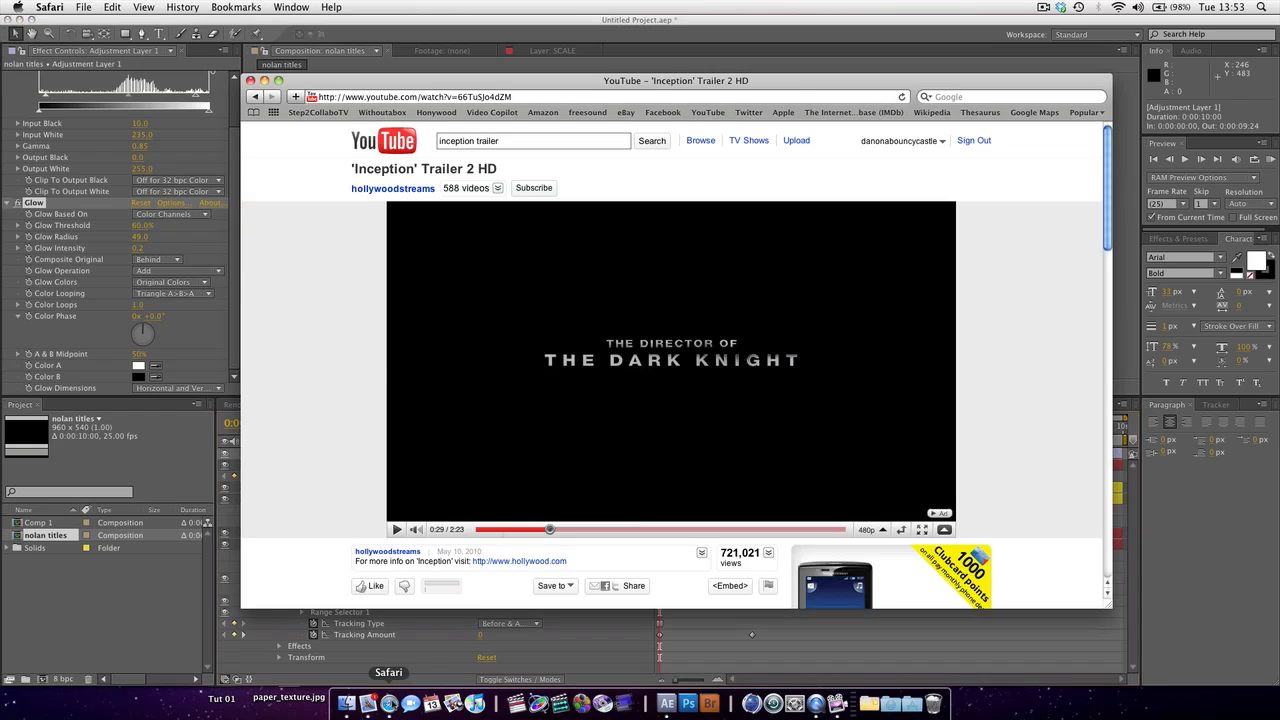
{"action": "left_click", "coordinate": [162, 617]}
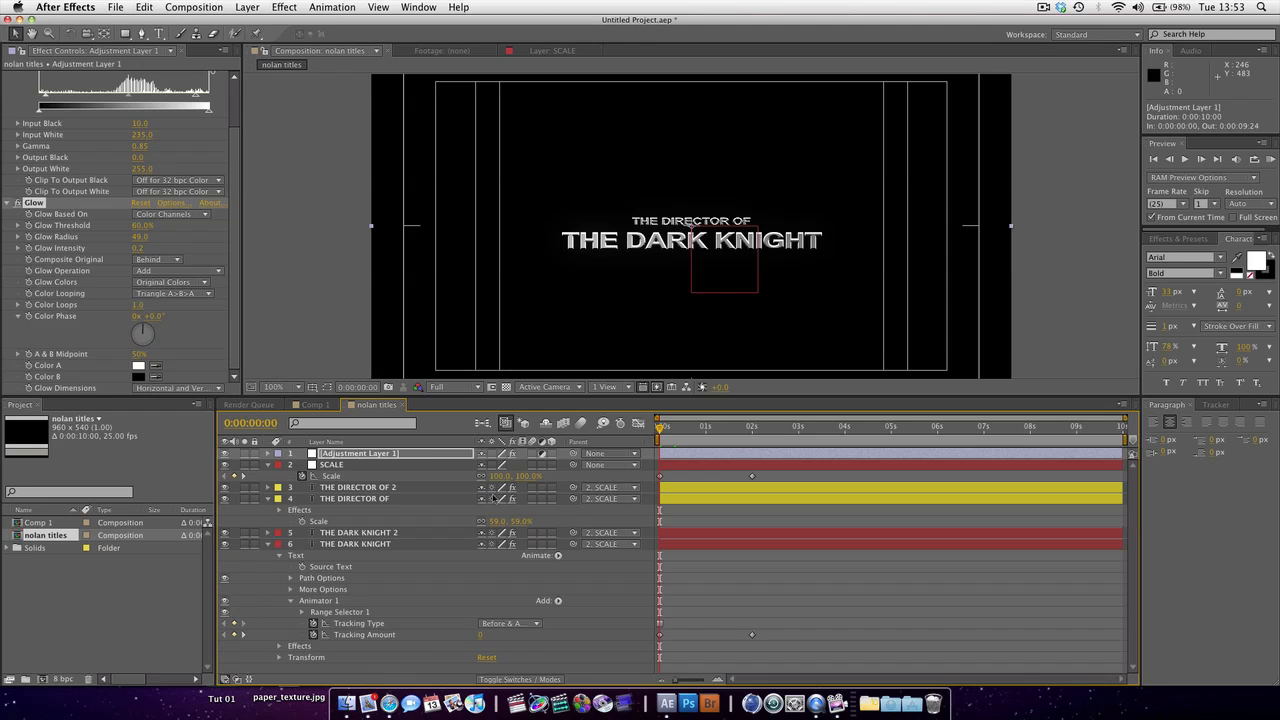
Scrub through the first two seconds of the composition to check the glowing title's animation
{"action": "left_click_drag", "start_coordinate": [662, 425], "coordinate": [718, 429]}
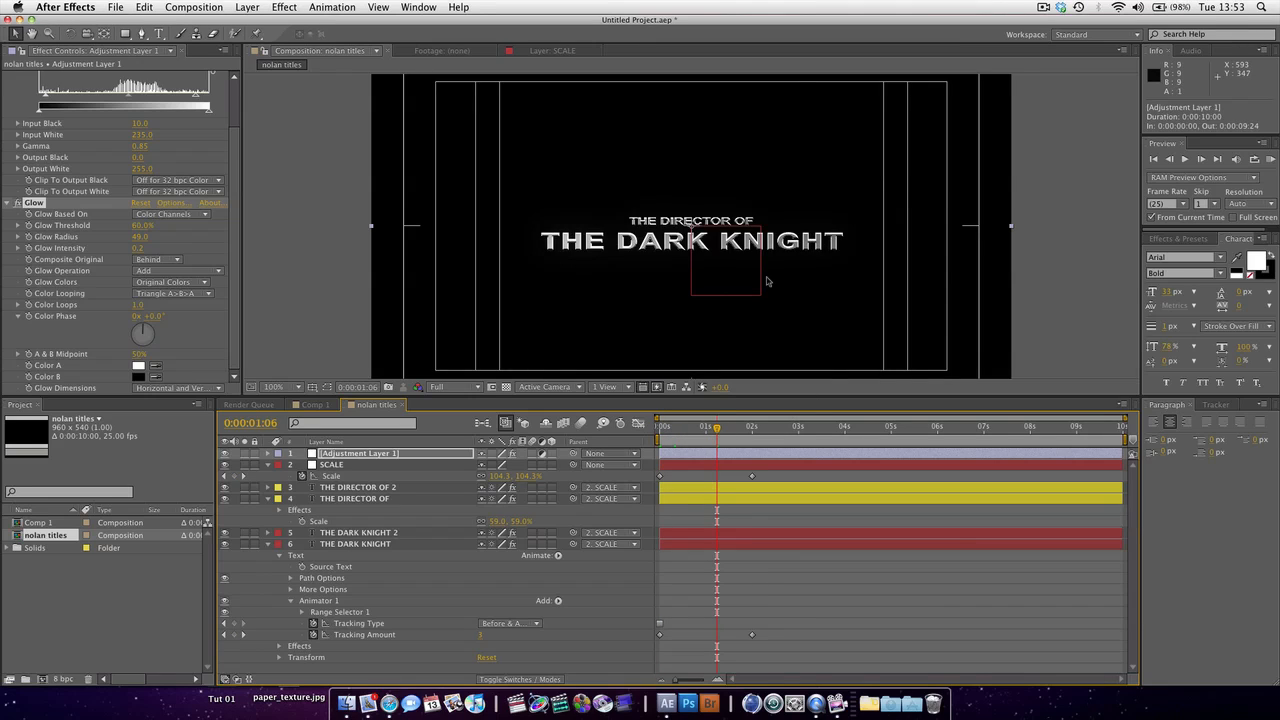
{"action": "scroll", "coordinate": [767, 281], "scroll_direction": "down", "scroll_amount": 2}
{"action": "scroll", "coordinate": [767, 281], "scroll_direction": "up", "scroll_amount": 2}
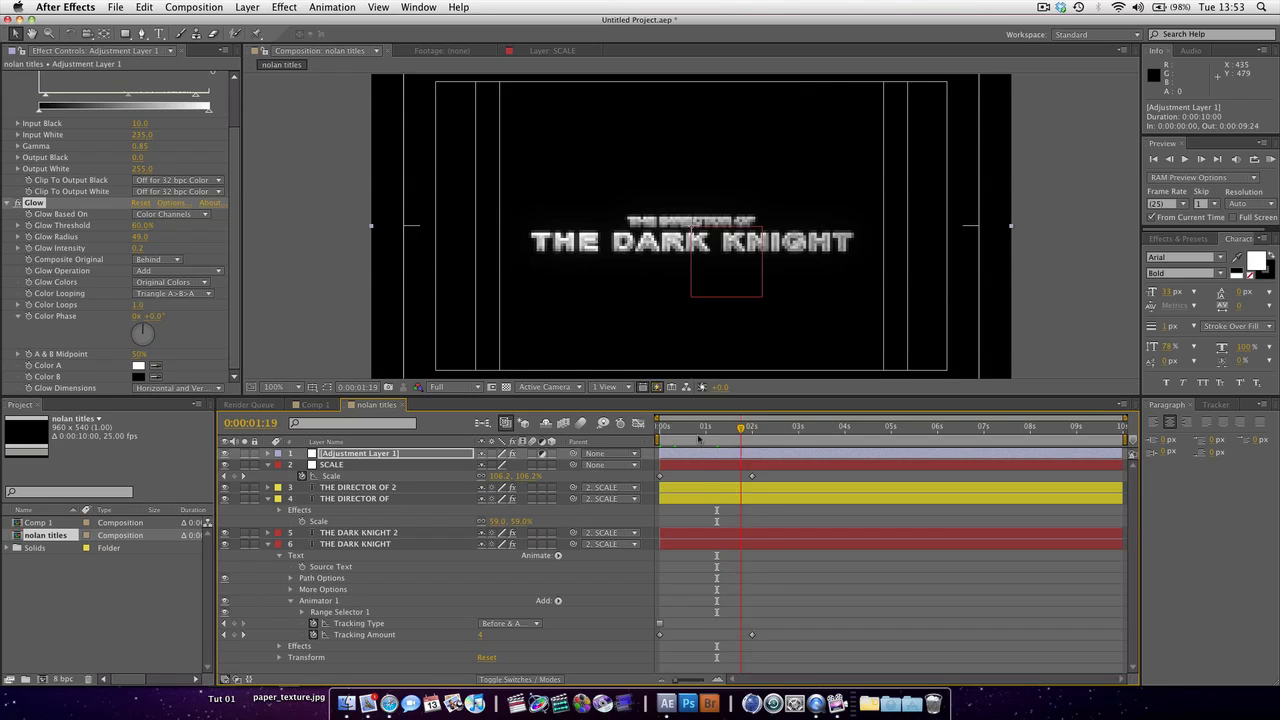
{"action": "key", "text": "Home"}
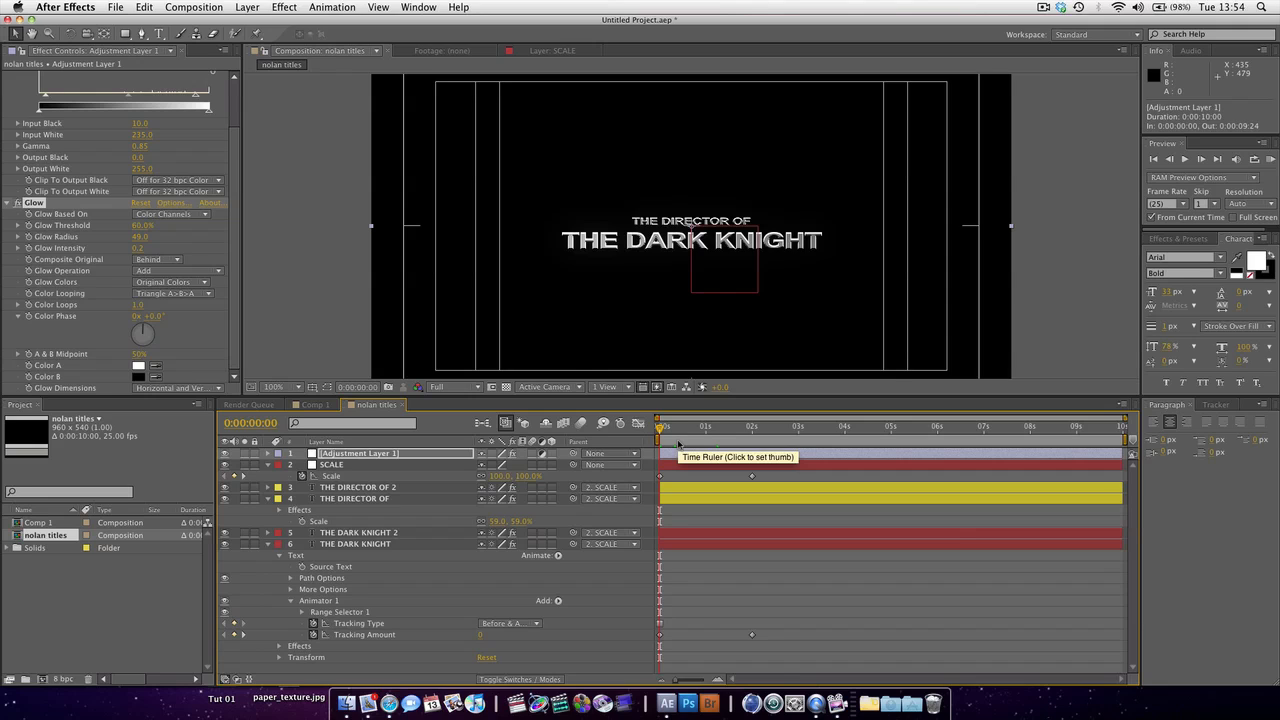
{"action": "mouse_move", "coordinate": [690, 434]}
{"action": "left_mouse_down"}
{"action": "mouse_move", "coordinate": [762, 438]}
{"action": "mouse_move", "coordinate": [663, 443]}
{"action": "mouse_move", "coordinate": [709, 449]}
{"action": "left_mouse_up"}
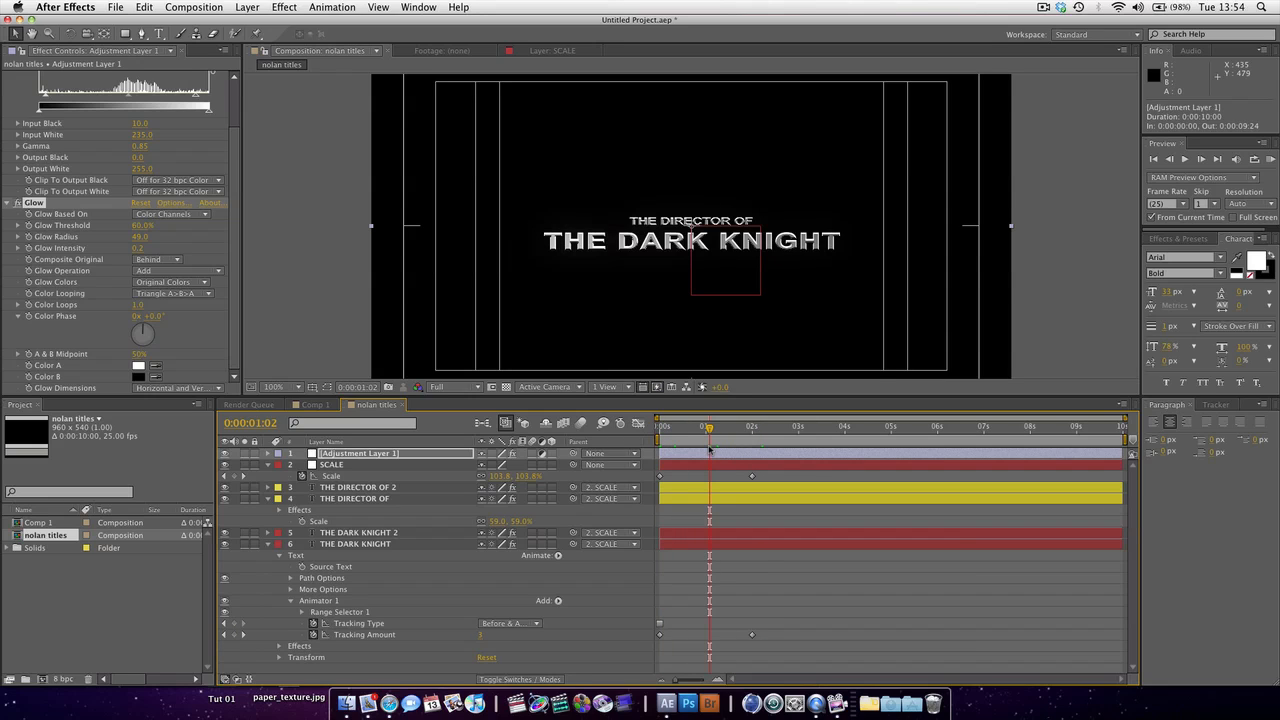